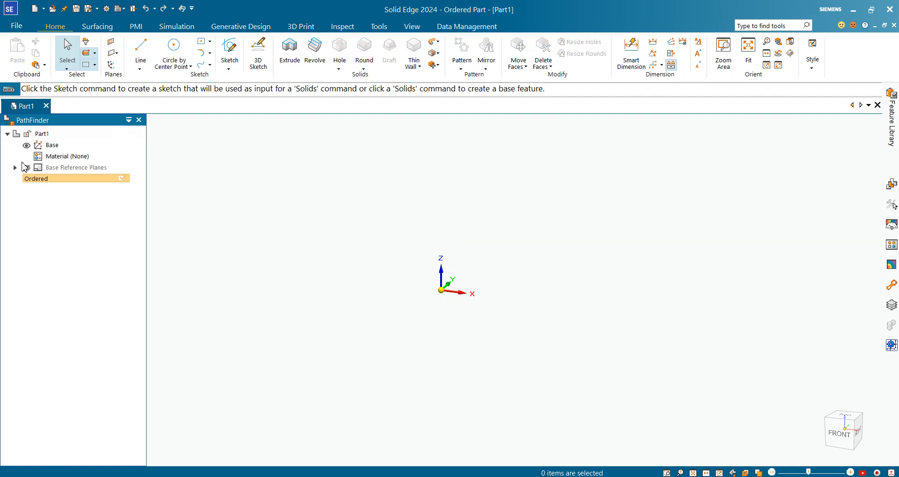
Show the base reference planes and switch the view to isometric.
{"action": "left_click", "coordinate": [26, 168]}
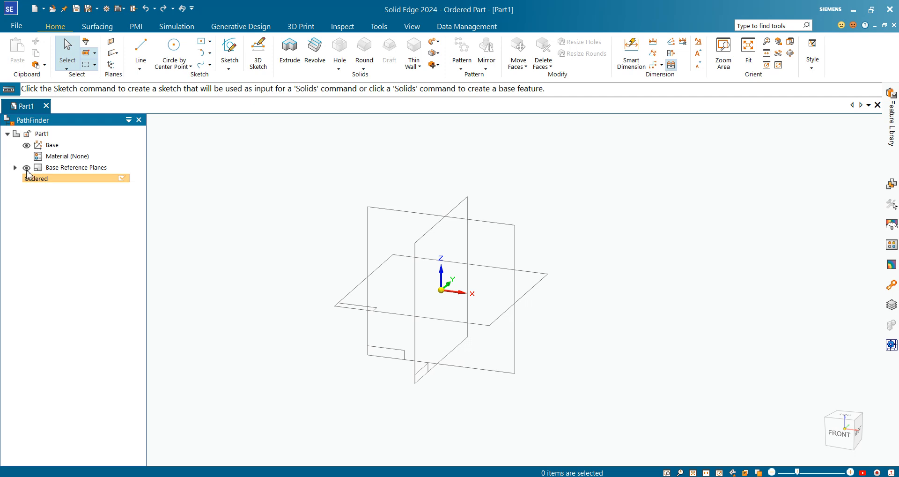
{"action": "left_click", "coordinate": [824, 456]}
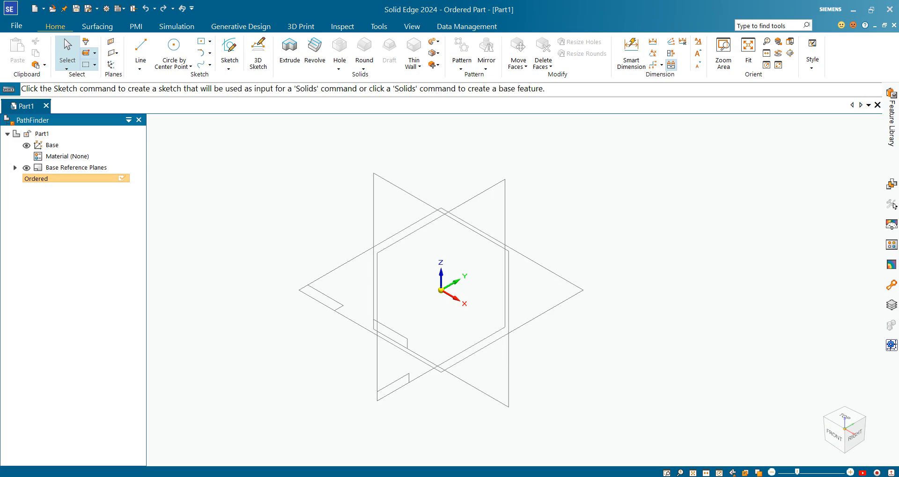
Review the bushing's dimensions on the PDF drawing.
{"action": "key", "text": "alt+Tab"}
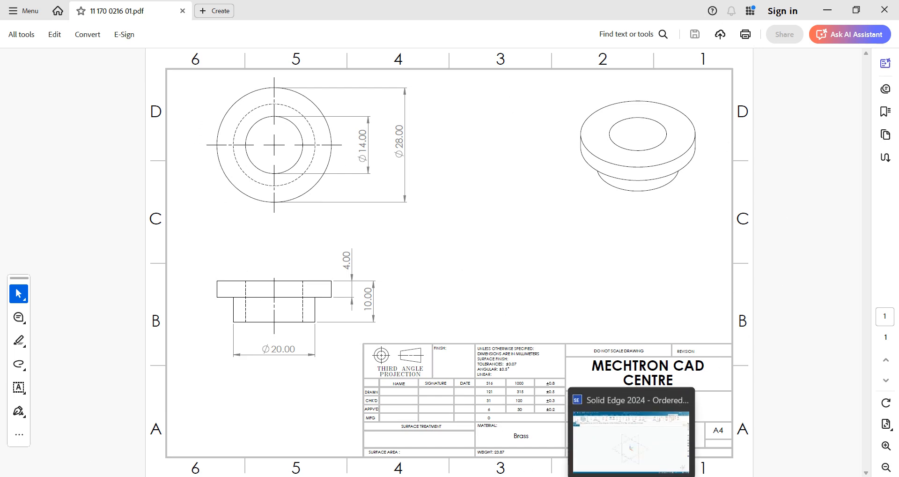
{"action": "left_click", "coordinate": [631, 476]}
{"action": "left_click", "coordinate": [631, 476]}
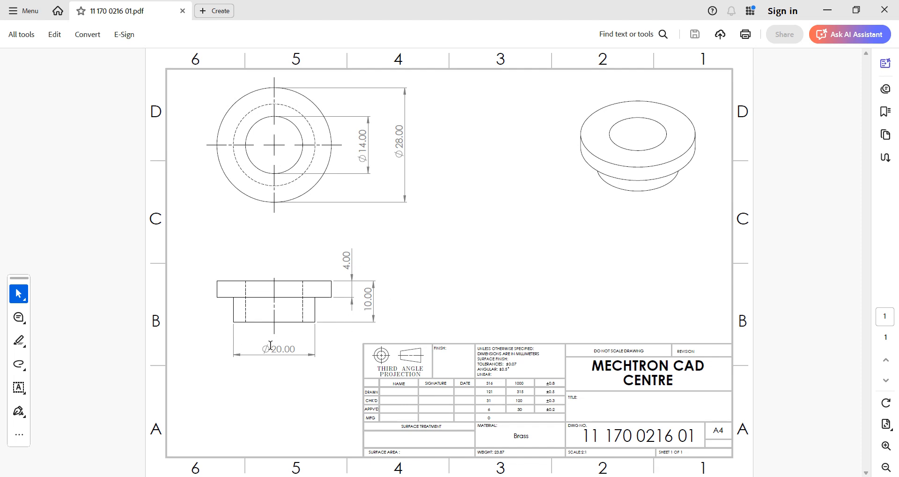
{"action": "key", "text": "alt+Tab"}
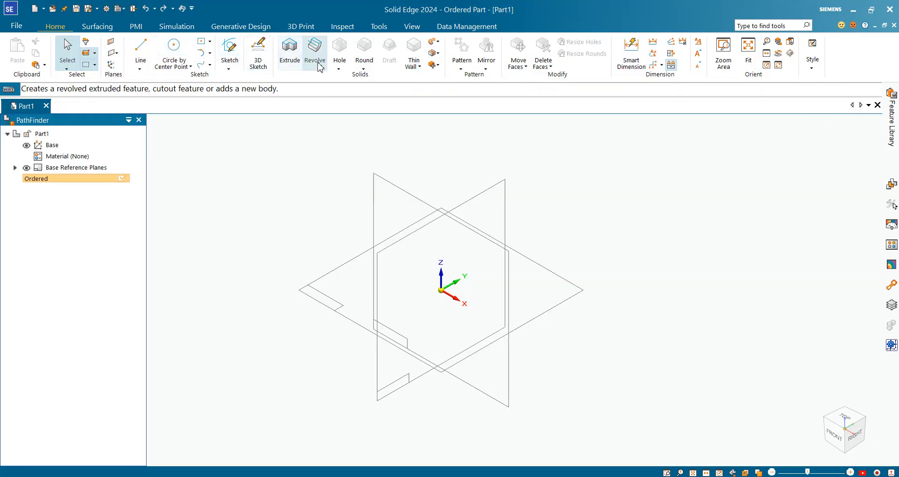
Start a Revolve feature and pick the front reference plane for its sketch.
{"action": "left_click", "coordinate": [313, 56]}
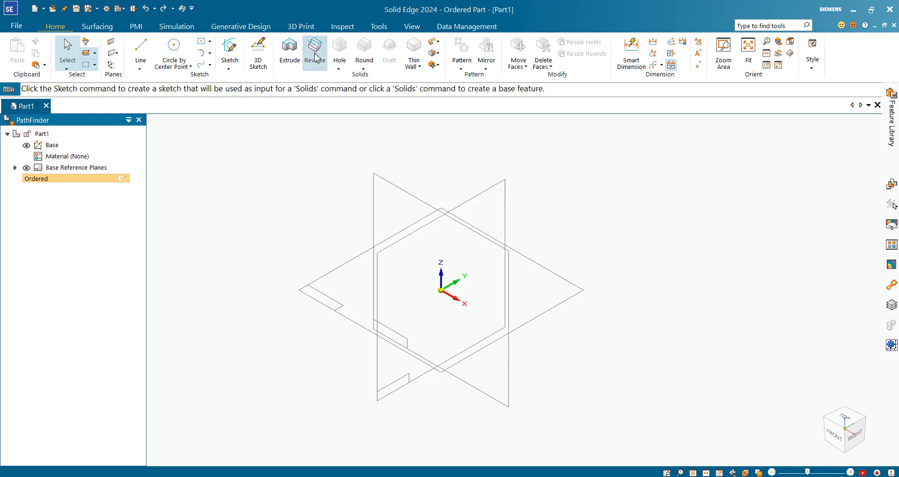
{"action": "left_click", "coordinate": [384, 201]}
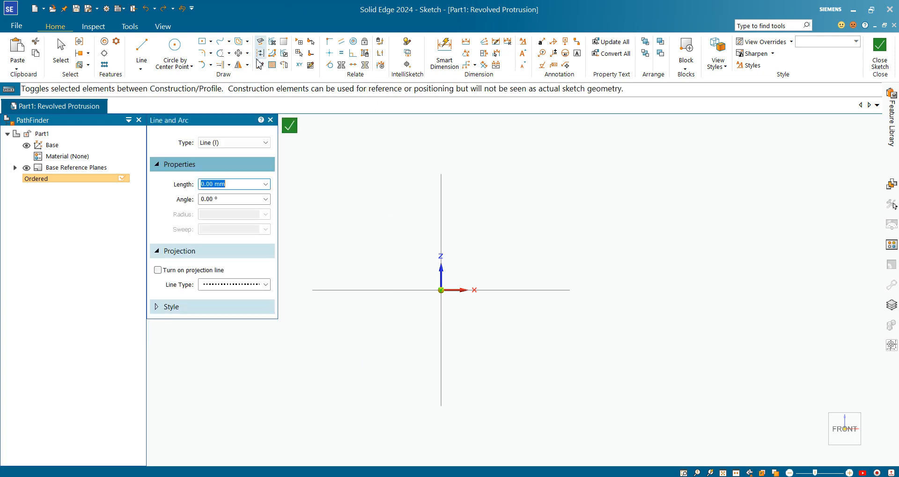
Draw a closed stepped profile with lines, its left edge lying on the vertical axis above the origin.
{"action": "left_click", "coordinate": [143, 52]}
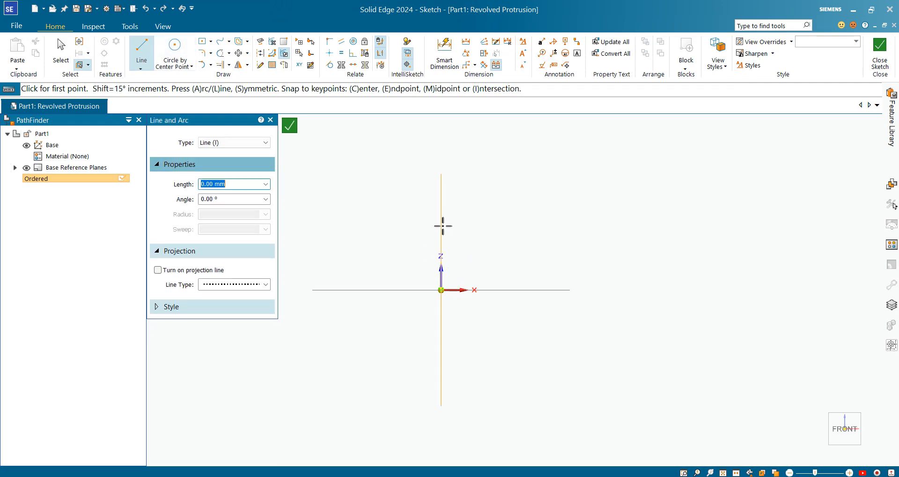
{"action": "left_click", "coordinate": [441, 211]}
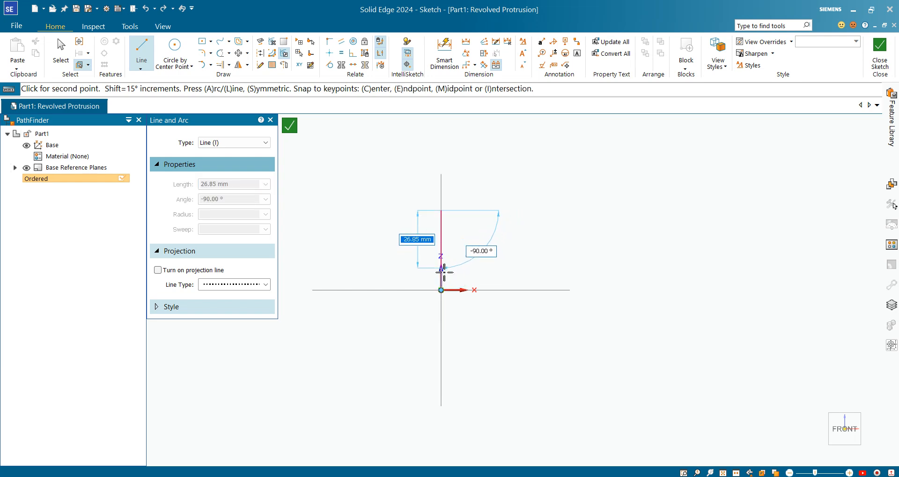
{"action": "left_click", "coordinate": [441, 288]}
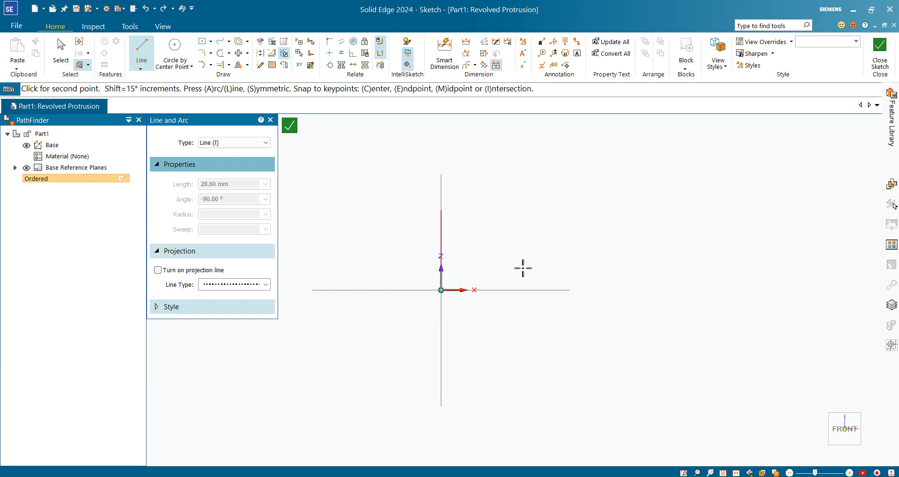
{"action": "left_click", "coordinate": [496, 272]}
{"action": "left_click", "coordinate": [496, 229]}
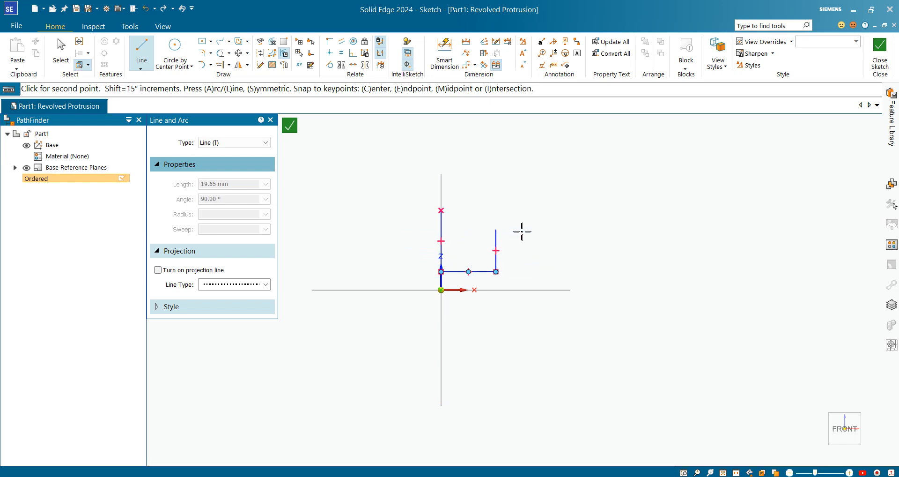
{"action": "left_click", "coordinate": [524, 230]}
{"action": "left_click", "coordinate": [524, 206]}
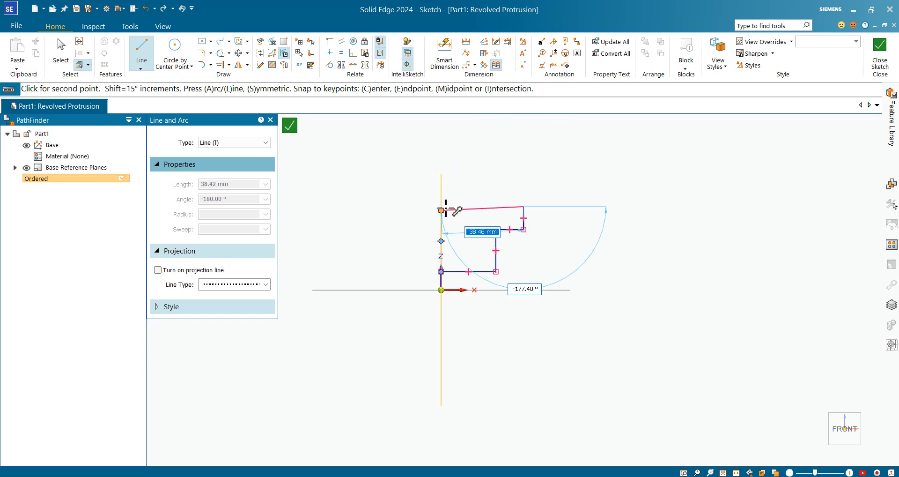
{"action": "scroll", "coordinate": [441, 213], "scroll_direction": "up", "scroll_amount": 1}
{"action": "scroll", "coordinate": [443, 216], "scroll_direction": "up", "scroll_amount": 1}
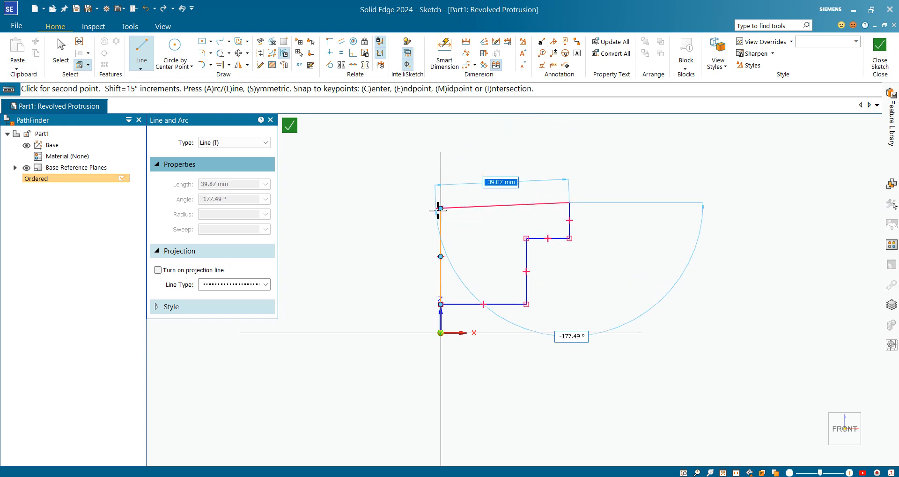
{"action": "left_click", "coordinate": [441, 208]}
{"action": "key", "text": "Escape"}
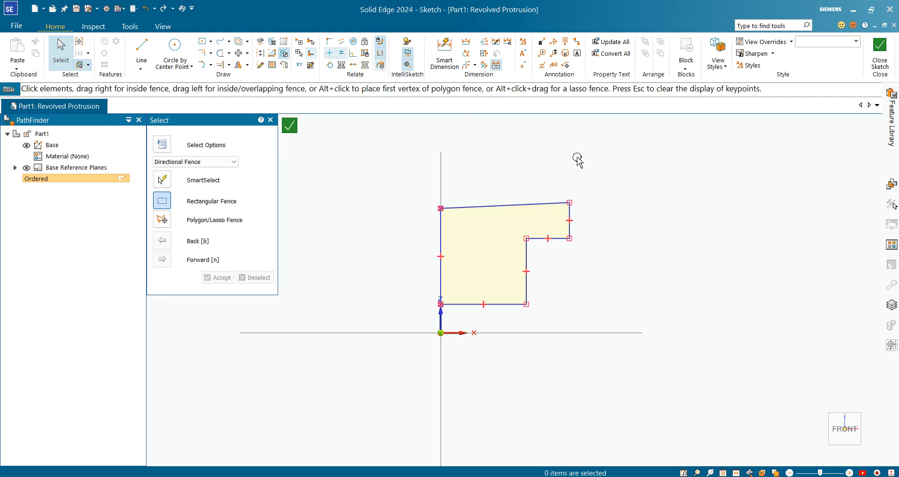
Make the profile's top edge horizontal and its left edge vertical with the Horizontal/Vertical relation.
{"action": "left_click", "coordinate": [330, 54]}
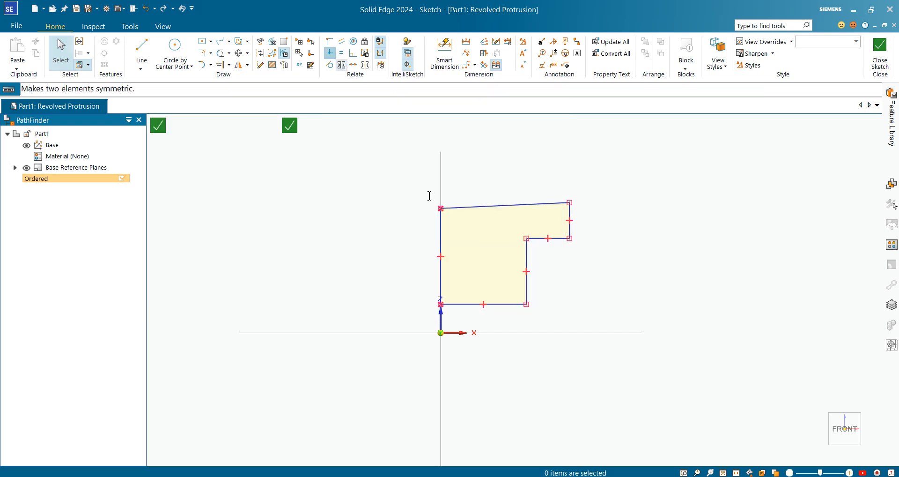
{"action": "left_click", "coordinate": [541, 206]}
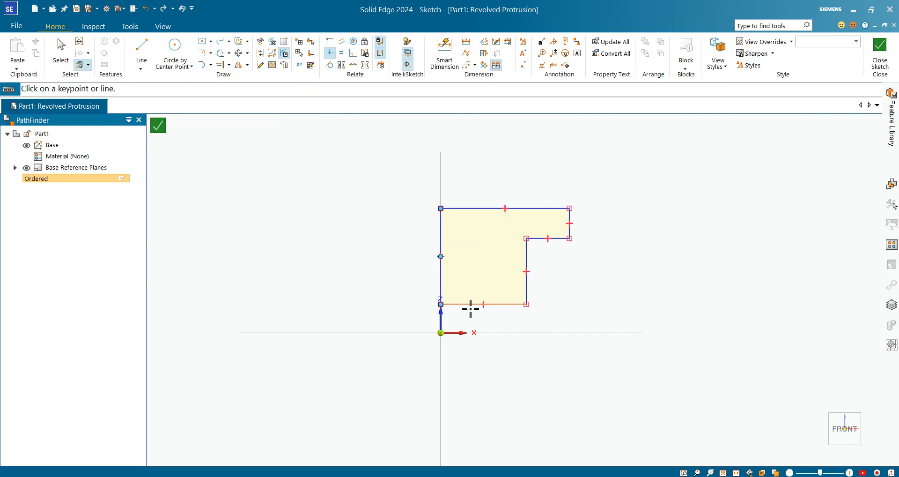
{"action": "left_click", "coordinate": [439, 254]}
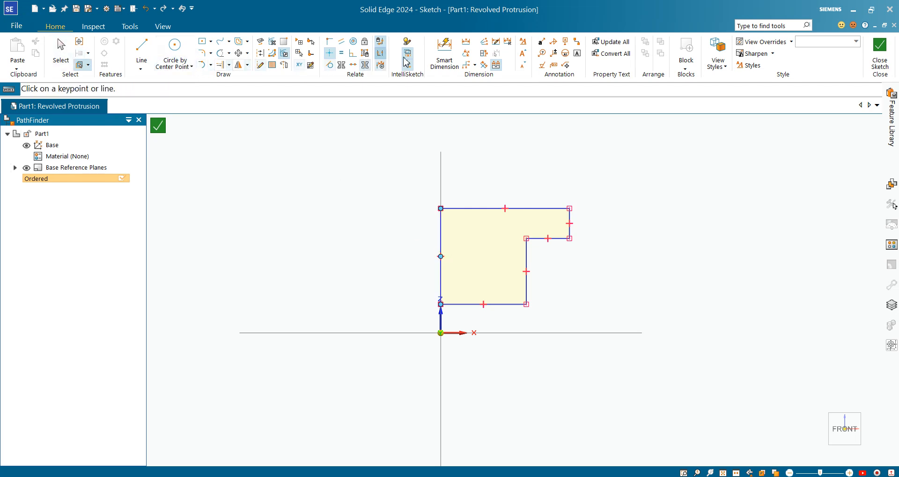
Check the outer diameter on the PDF drawing.
{"action": "left_click", "coordinate": [445, 50]}
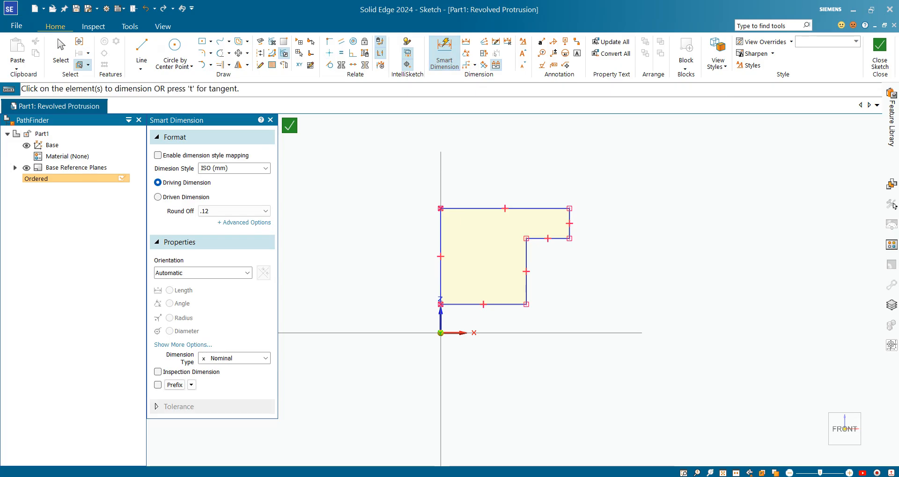
{"action": "left_click", "coordinate": [641, 476]}
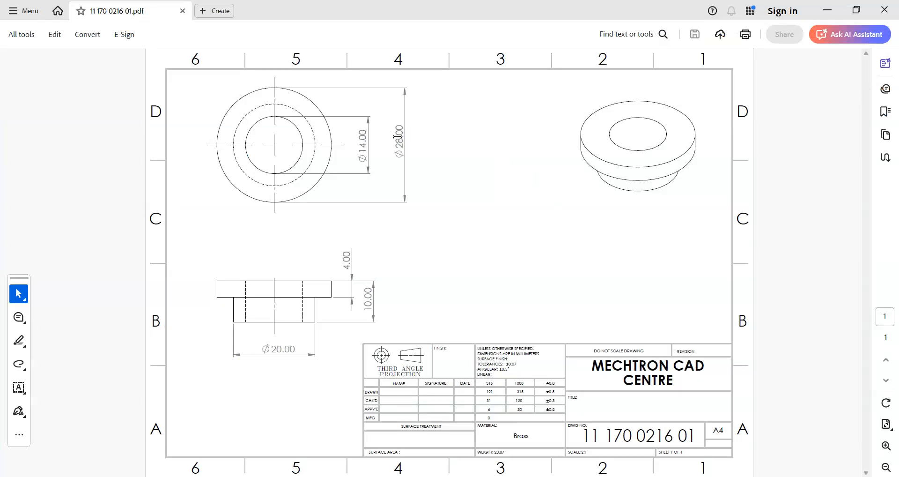
{"action": "left_click_drag", "start_coordinate": [395, 136], "coordinate": [363, 140]}
{"action": "left_click", "coordinate": [628, 476]}
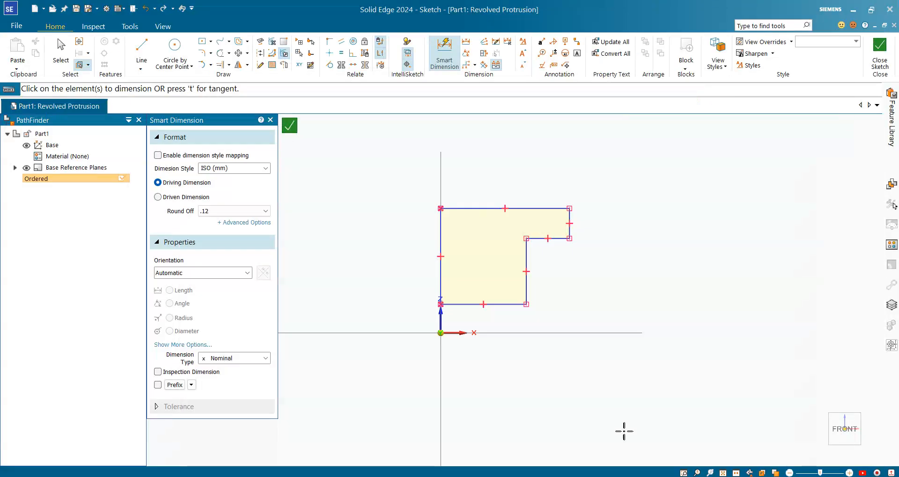
Dimension the upper step as a full symmetric diameter from the axis and set it to 28 mm.
{"action": "left_click", "coordinate": [486, 58]}
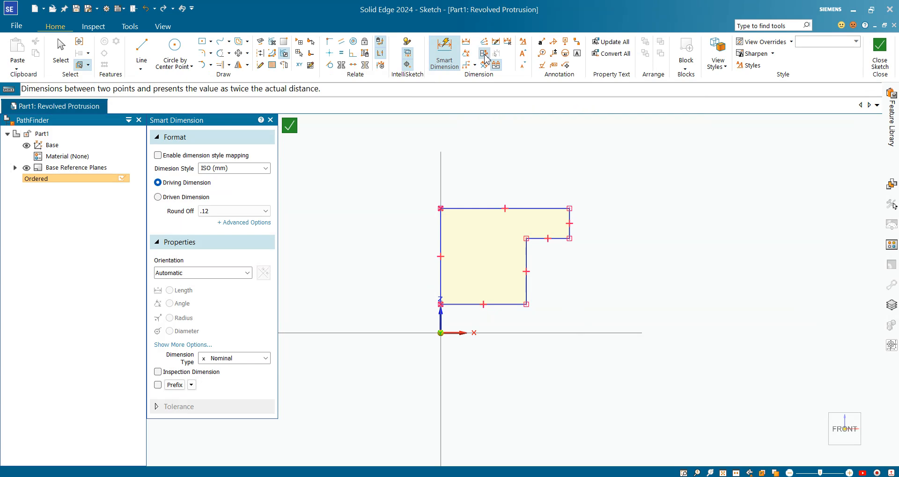
{"action": "left_click", "coordinate": [443, 235]}
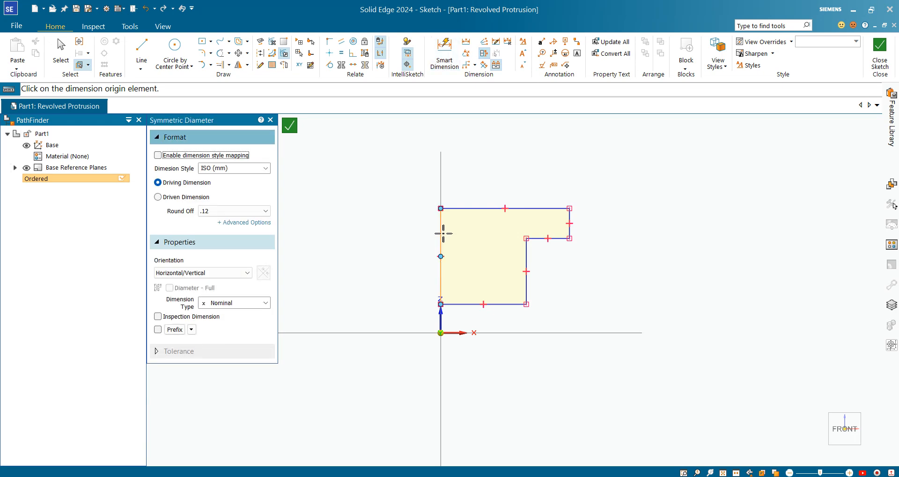
{"action": "left_click", "coordinate": [443, 235]}
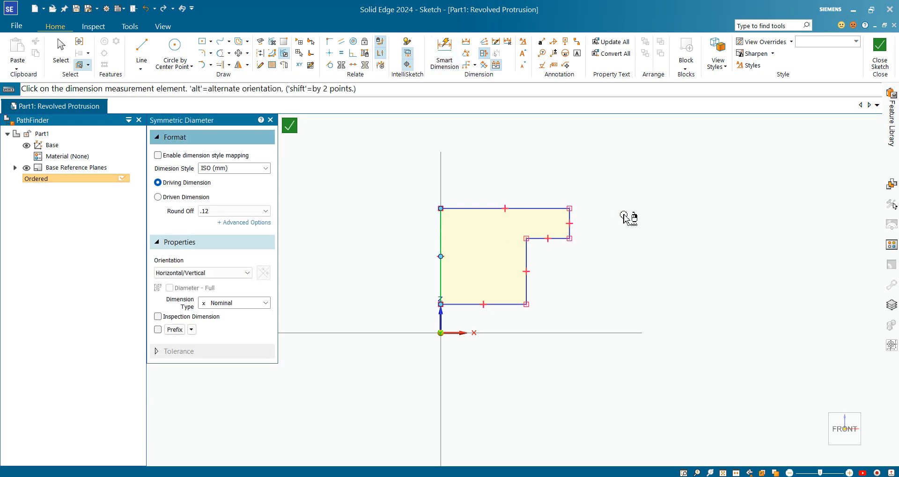
{"action": "left_click", "coordinate": [571, 219]}
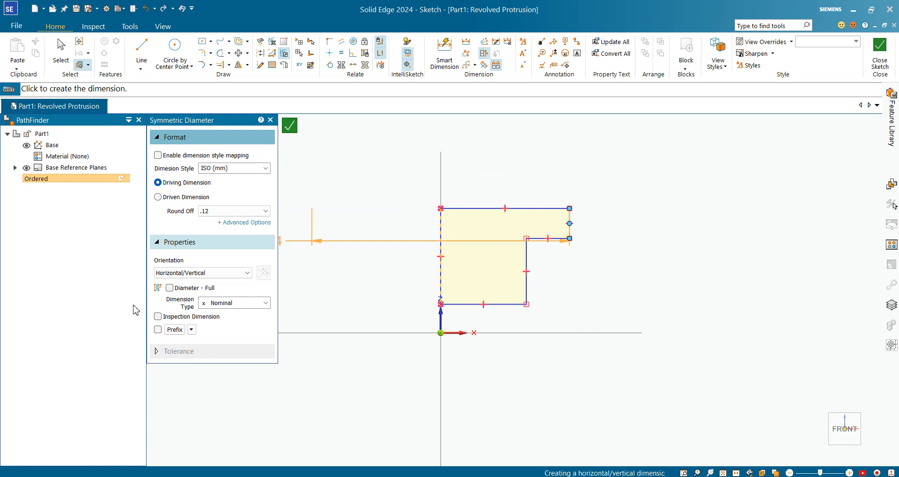
{"action": "left_click", "coordinate": [169, 287]}
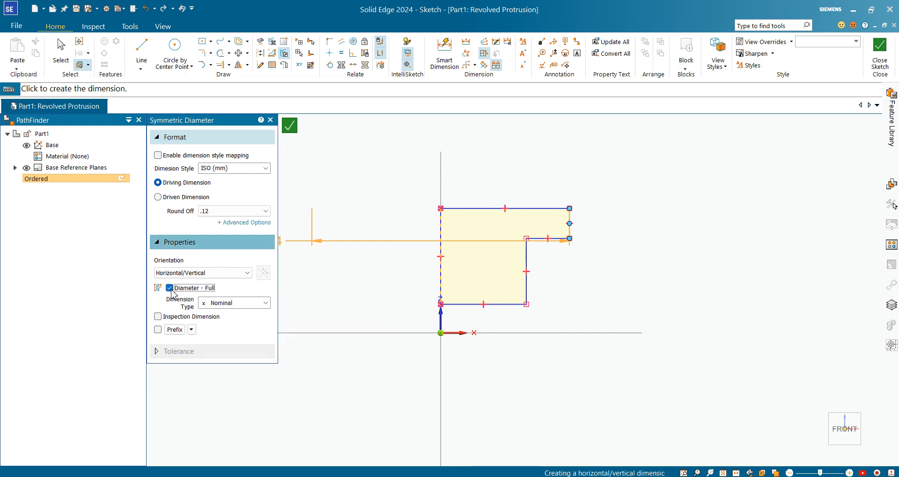
{"action": "scroll", "coordinate": [486, 207], "scroll_direction": "down", "scroll_amount": 2}
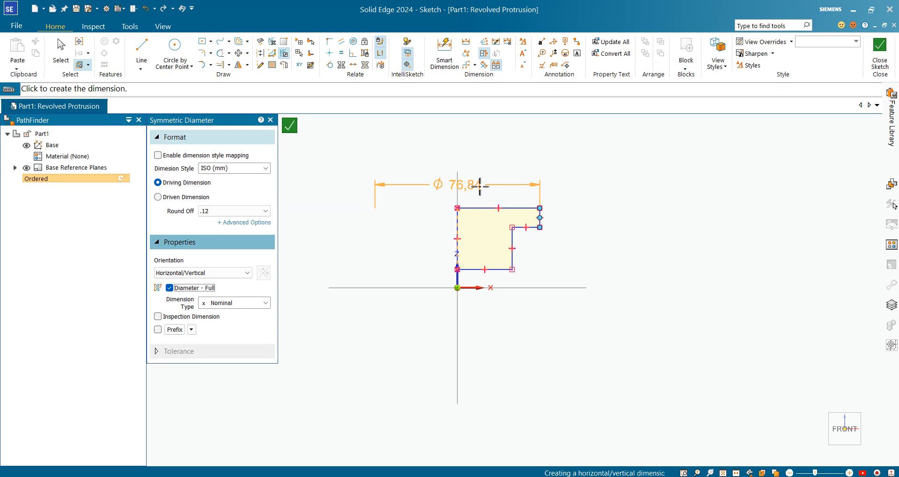
{"action": "left_click", "coordinate": [479, 187]}
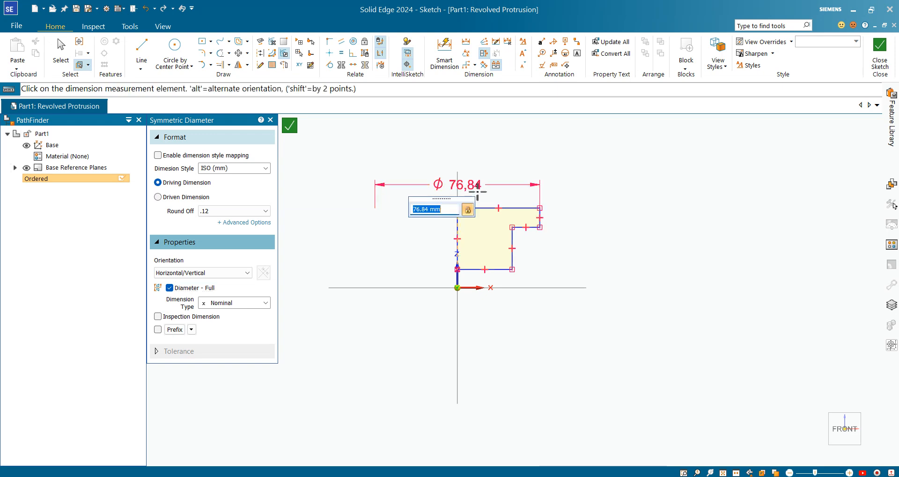
{"action": "type", "text": "28"}
{"action": "key", "text": "Return"}
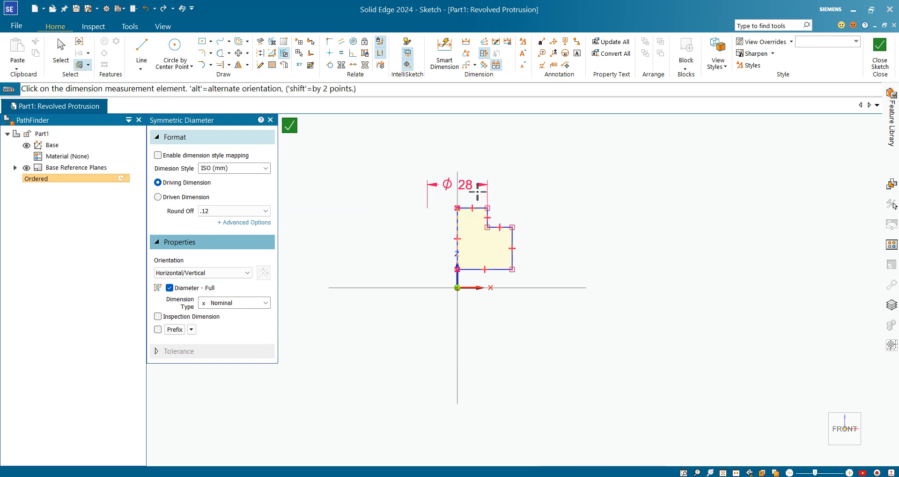
Check the lower step's diameter on the PDF drawing.
{"action": "scroll", "coordinate": [478, 192], "scroll_direction": "up", "scroll_amount": 2}
{"action": "scroll", "coordinate": [506, 225], "scroll_direction": "down", "scroll_amount": 2}
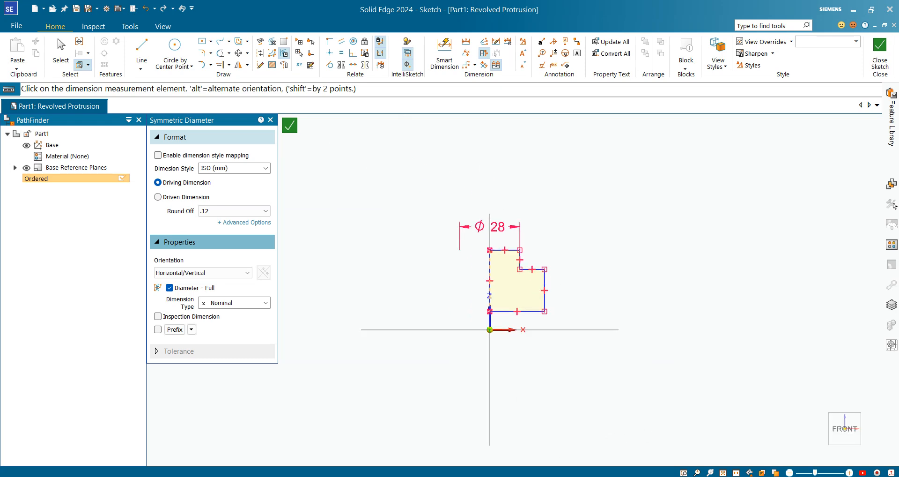
{"action": "key", "text": "alt+Tab"}
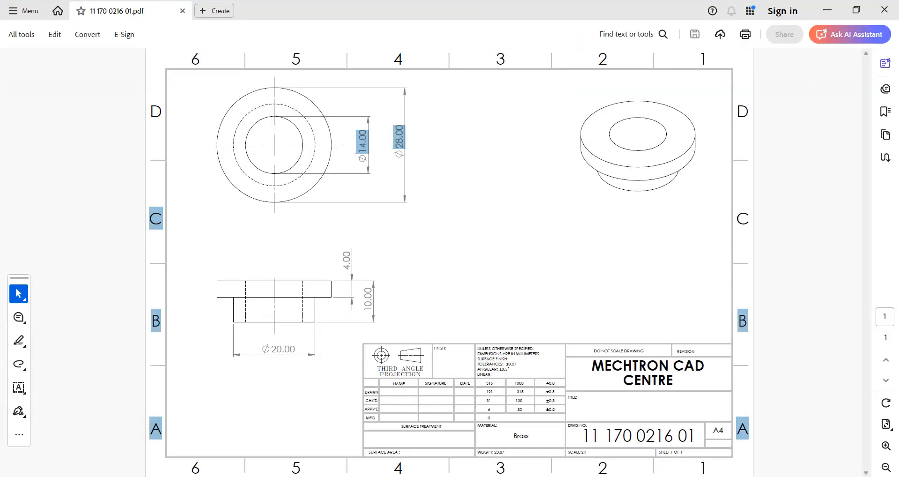
{"action": "double_click", "coordinate": [287, 349]}
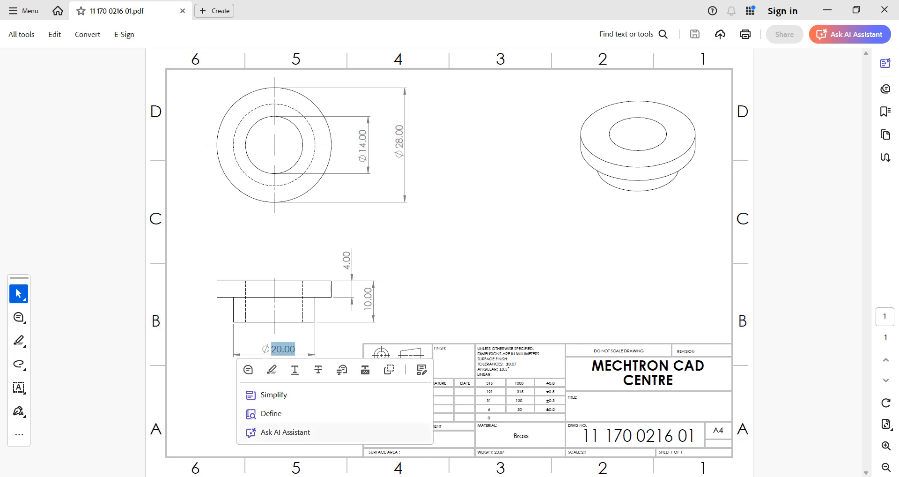
{"action": "key", "text": "alt+Tab"}
{"action": "scroll", "coordinate": [505, 233], "scroll_direction": "up", "scroll_amount": 3}
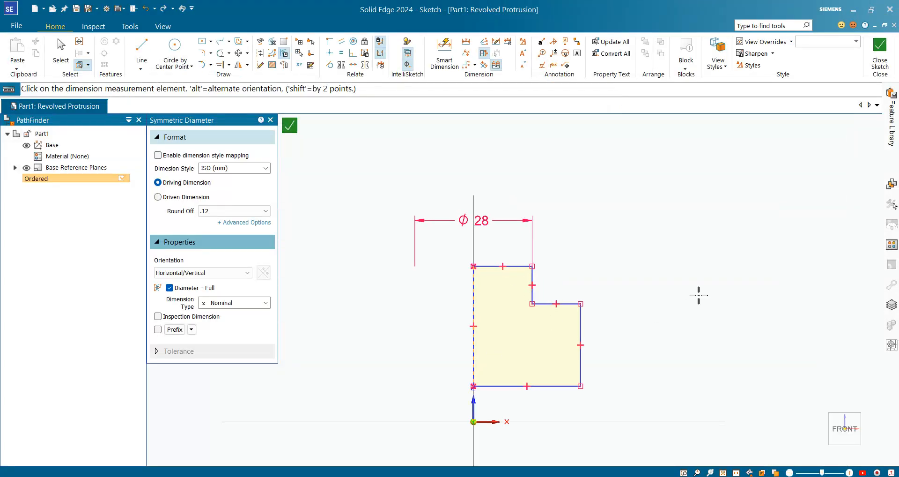
{"action": "scroll", "coordinate": [459, 353], "scroll_direction": "up", "scroll_amount": 1}
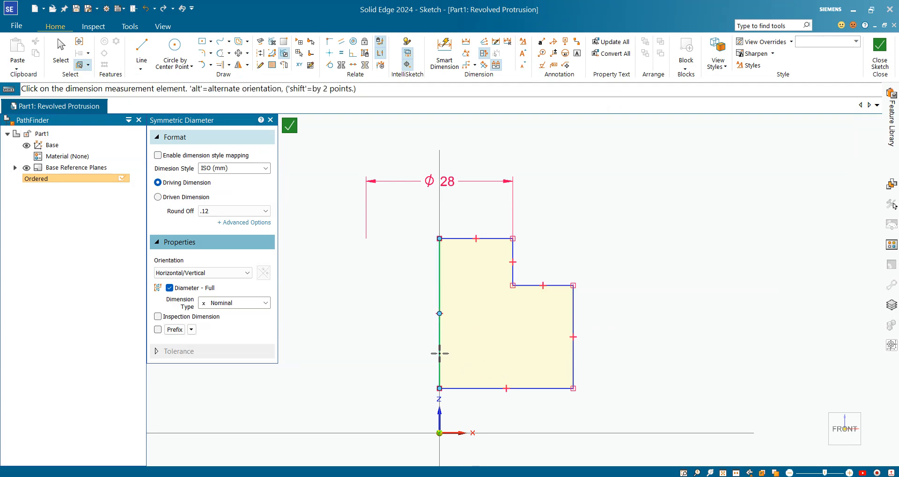
Dimension the lower step as a full symmetric diameter from the axis and set it to 20 mm.
{"action": "left_click", "coordinate": [573, 363]}
{"action": "scroll", "coordinate": [526, 304], "scroll_direction": "down", "scroll_amount": 2}
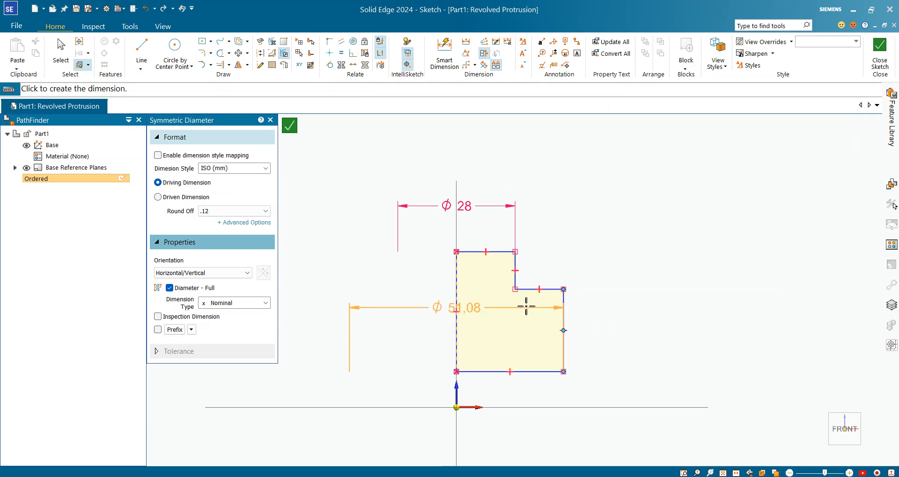
{"action": "left_click", "coordinate": [497, 415]}
{"action": "type", "text": "20"}
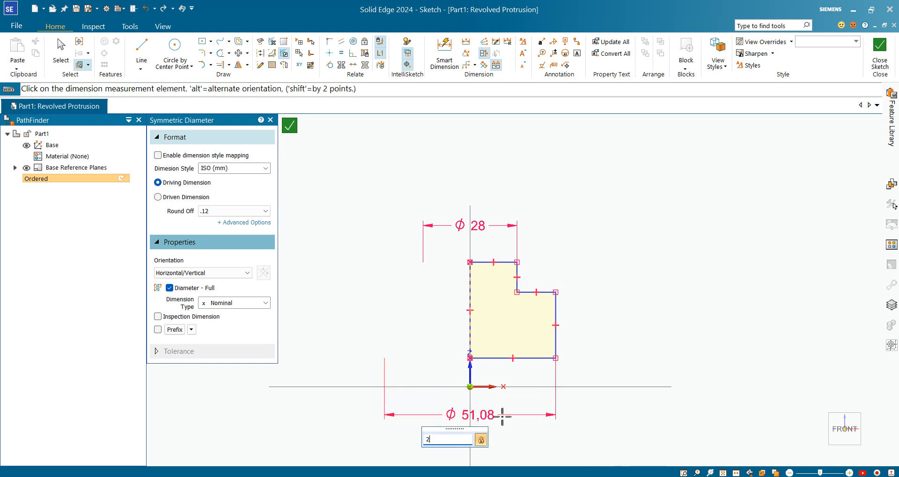
{"action": "key", "text": "Return"}
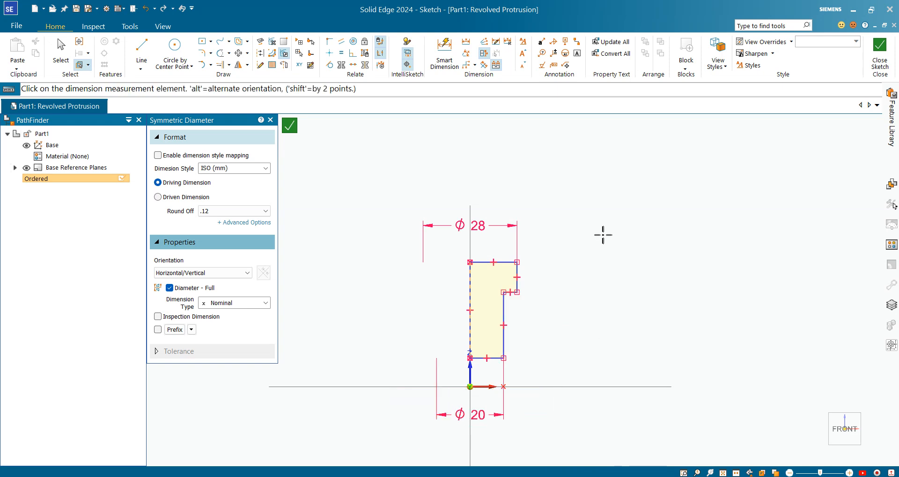
{"action": "right_click", "coordinate": [603, 236]}
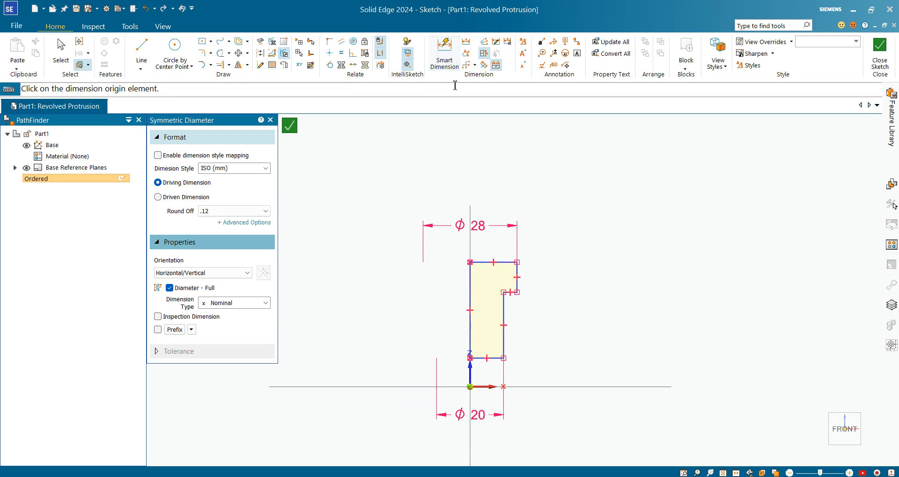
Check the upper step's height on the PDF drawing.
{"action": "key", "text": "alt+Tab"}
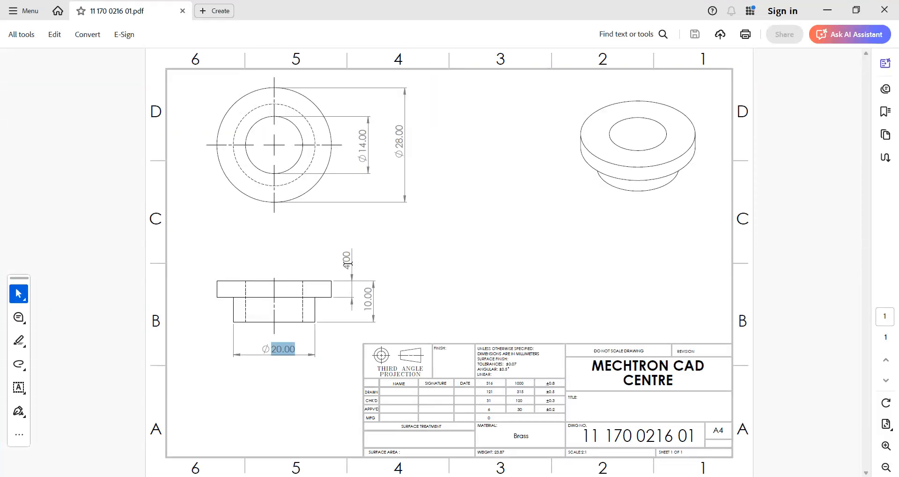
{"action": "left_click_drag", "start_coordinate": [368, 285], "coordinate": [369, 312]}
{"action": "key", "text": "alt+Tab"}
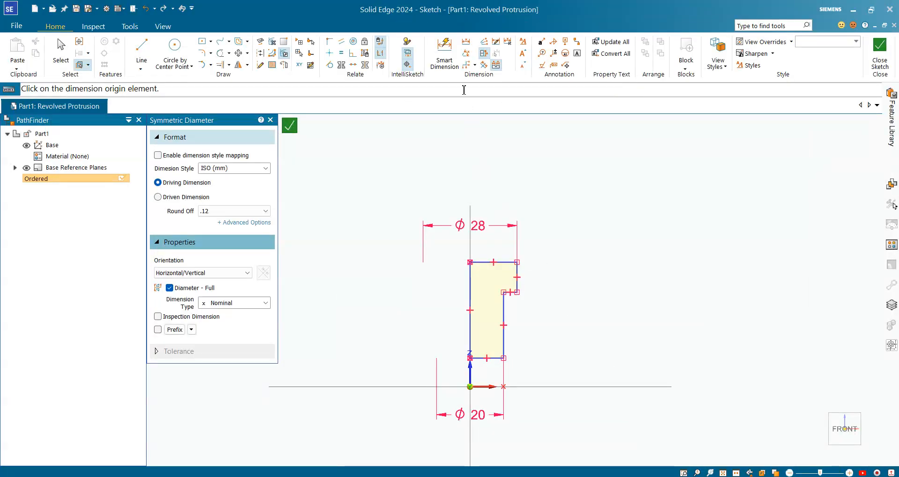
Dimension the vertical distance between the profile's top edge and the step edge, setting it to 4 mm.
{"action": "left_click", "coordinate": [445, 60]}
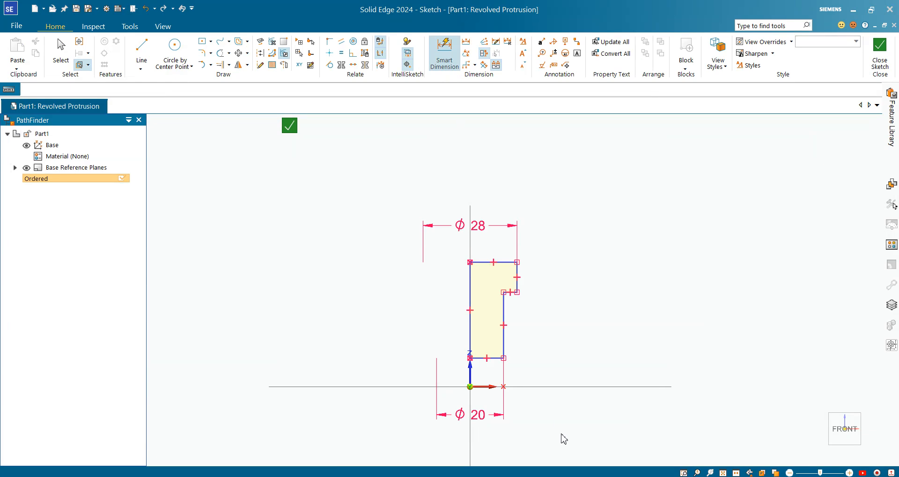
{"action": "scroll", "coordinate": [499, 284], "scroll_direction": "up", "scroll_amount": 1}
{"action": "scroll", "coordinate": [499, 284], "scroll_direction": "up", "scroll_amount": 3}
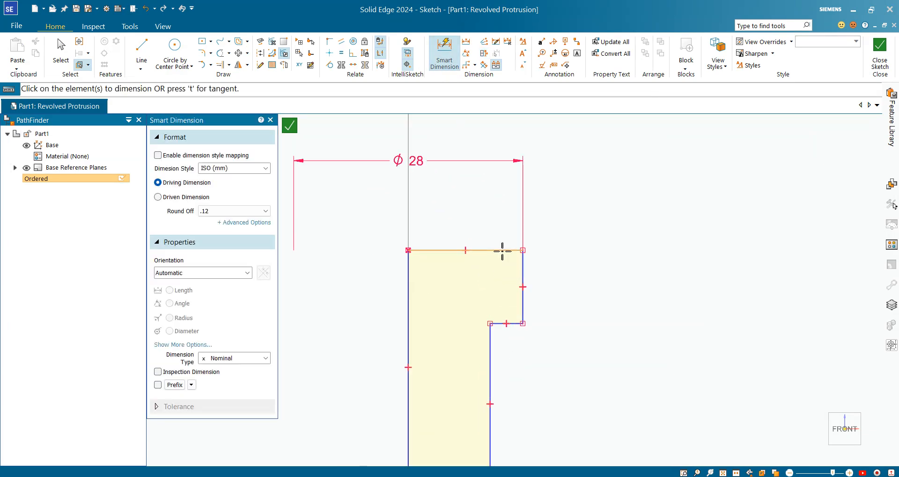
{"action": "left_click", "coordinate": [513, 323]}
{"action": "left_click", "coordinate": [515, 250]}
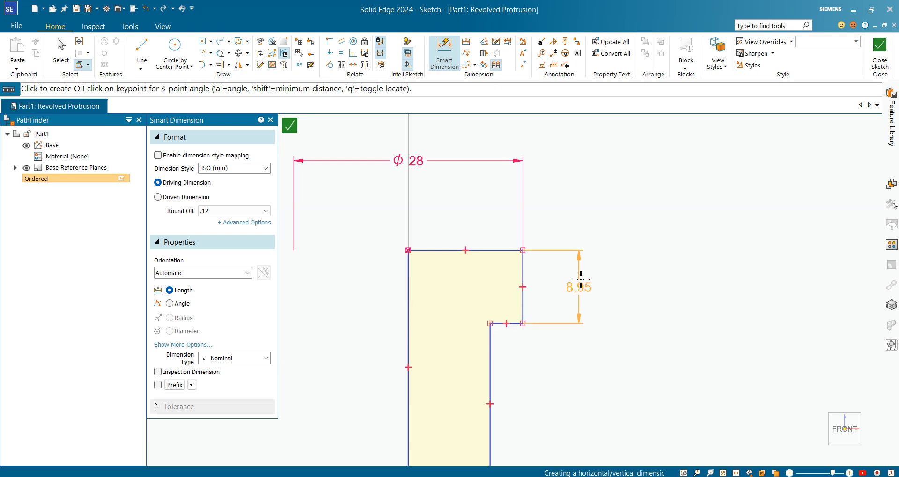
{"action": "left_click", "coordinate": [578, 273]}
{"action": "type", "text": "4"}
{"action": "key", "text": "Return"}
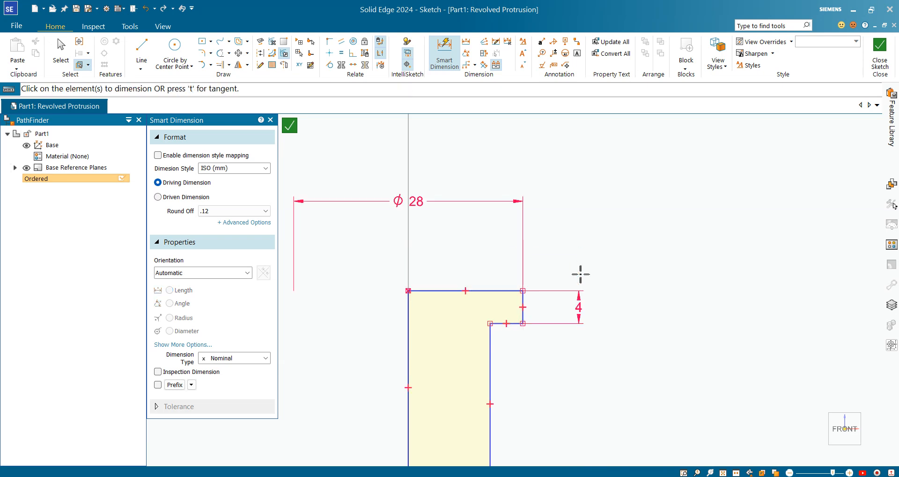
Dimension the profile's overall height between top and bottom edges and set it to 10 mm.
{"action": "scroll", "coordinate": [580, 274], "scroll_direction": "down", "scroll_amount": 3}
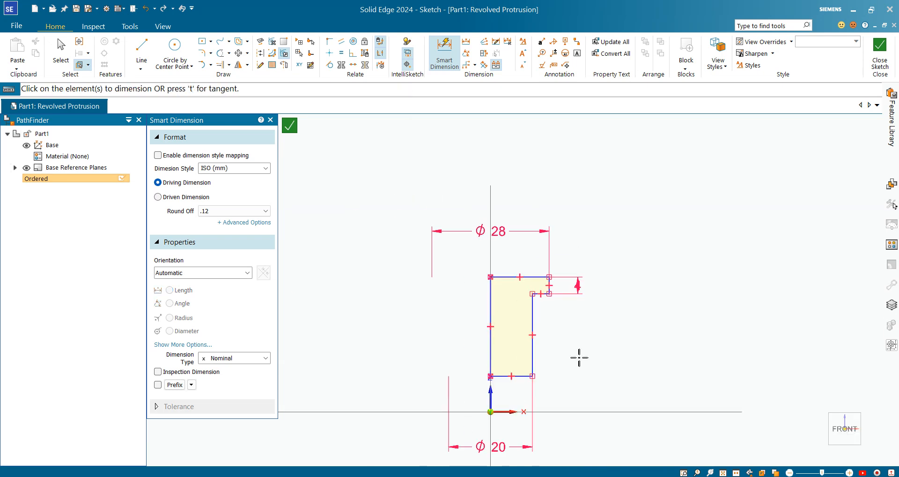
{"action": "left_click", "coordinate": [534, 277]}
{"action": "left_click", "coordinate": [515, 375]}
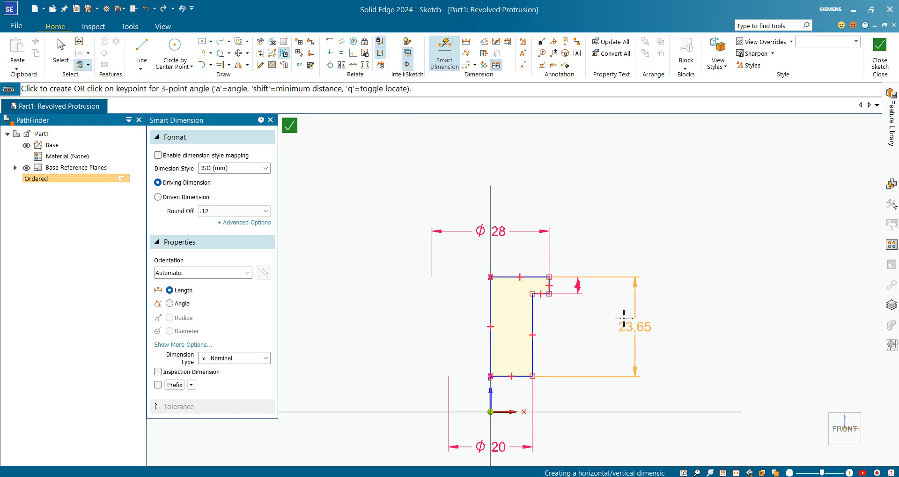
{"action": "left_click", "coordinate": [624, 319]}
{"action": "type", "text": "10"}
{"action": "key", "text": "Return"}
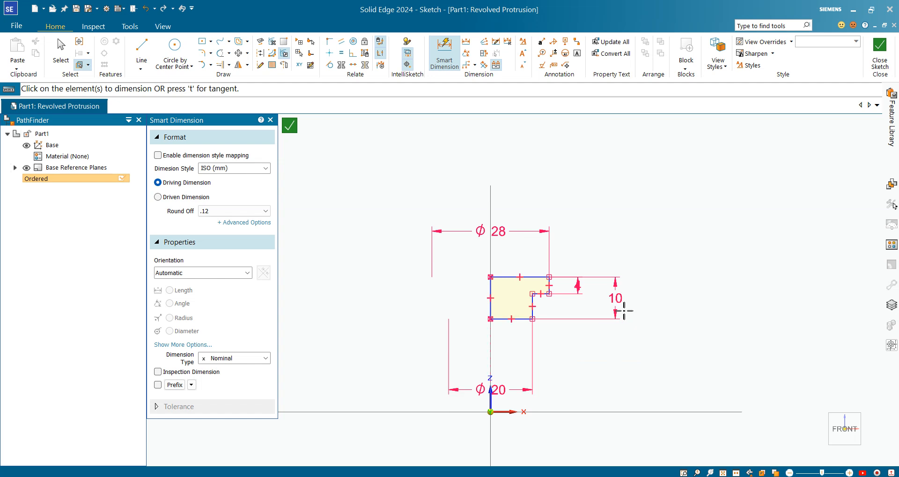
Connect the midpoint of the profile's left edge to the sketch origin.
{"action": "left_click", "coordinate": [61, 51]}
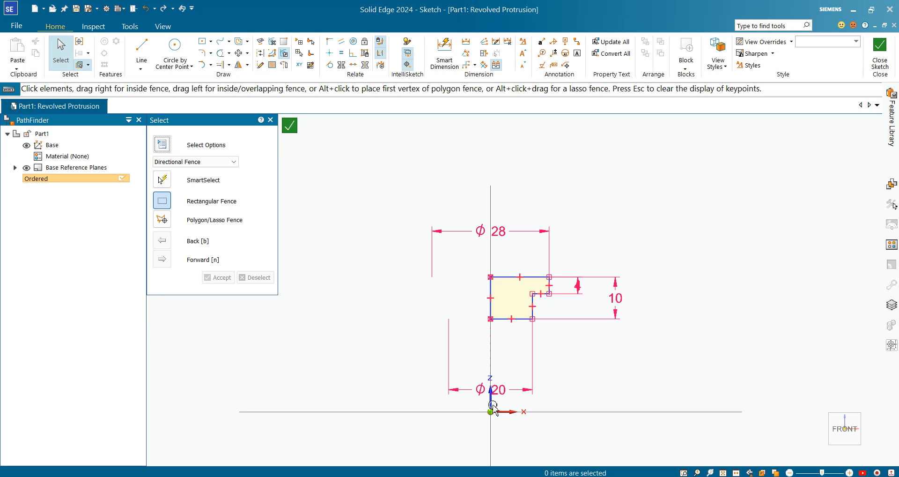
{"action": "left_click", "coordinate": [522, 319]}
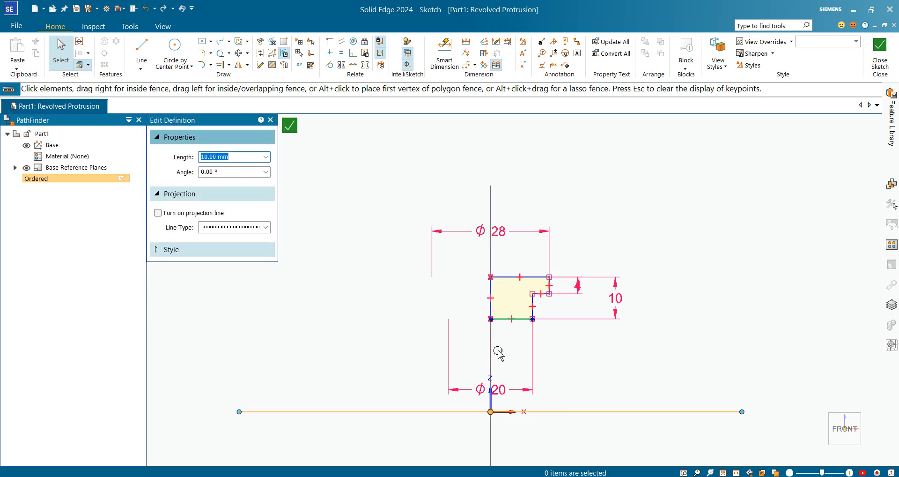
{"action": "left_click", "coordinate": [708, 349]}
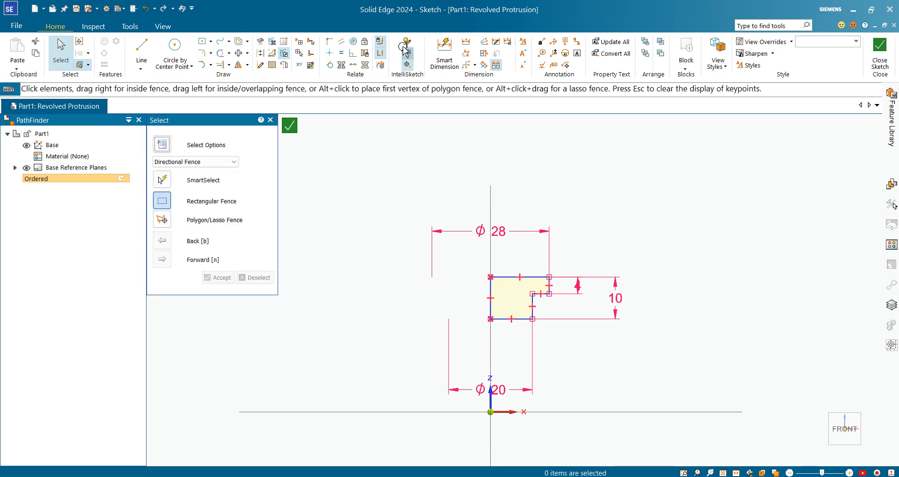
{"action": "left_click", "coordinate": [330, 41]}
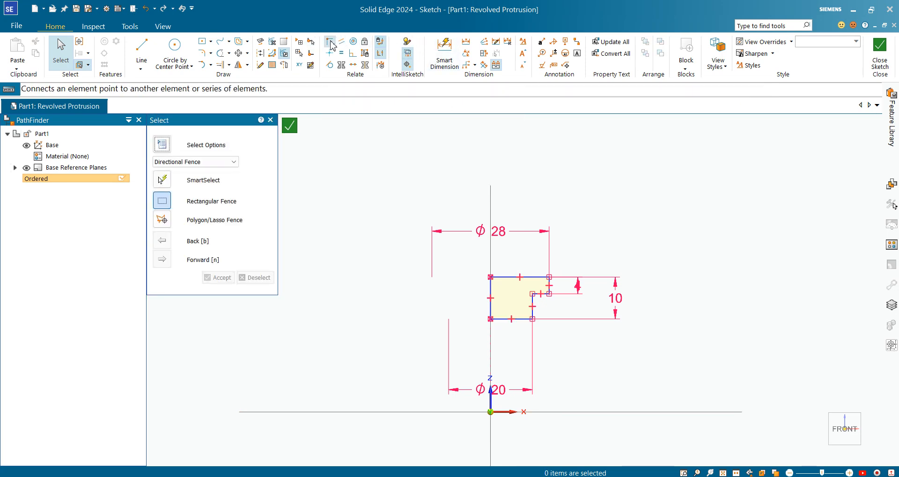
{"action": "left_click", "coordinate": [491, 298]}
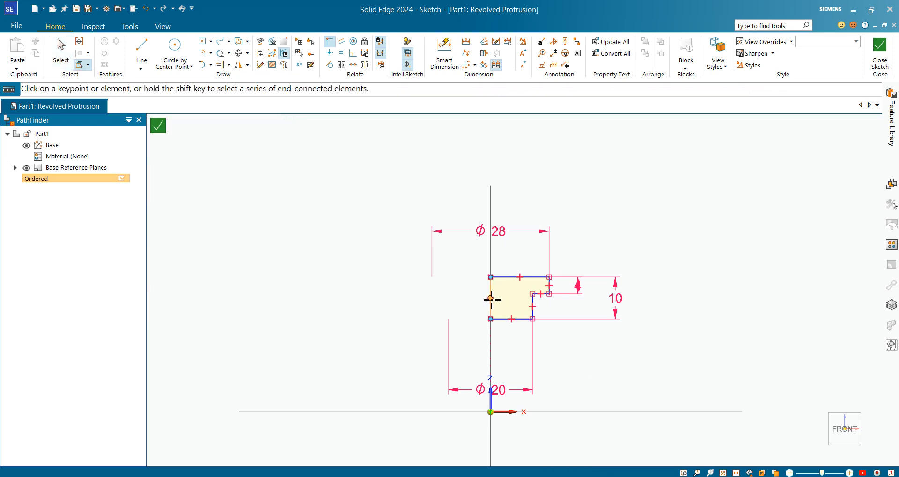
{"action": "left_click", "coordinate": [490, 412]}
{"action": "scroll", "coordinate": [472, 159], "scroll_direction": "down", "scroll_amount": 2}
{"action": "scroll", "coordinate": [501, 299], "scroll_direction": "up", "scroll_amount": 6}
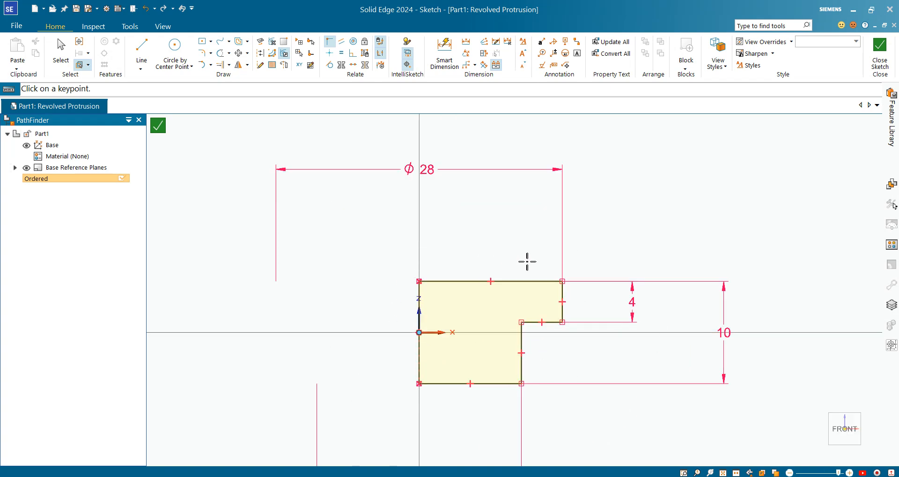
Try to close the sketch and examine the reported profile error.
{"action": "scroll", "coordinate": [444, 344], "scroll_direction": "down", "scroll_amount": 2}
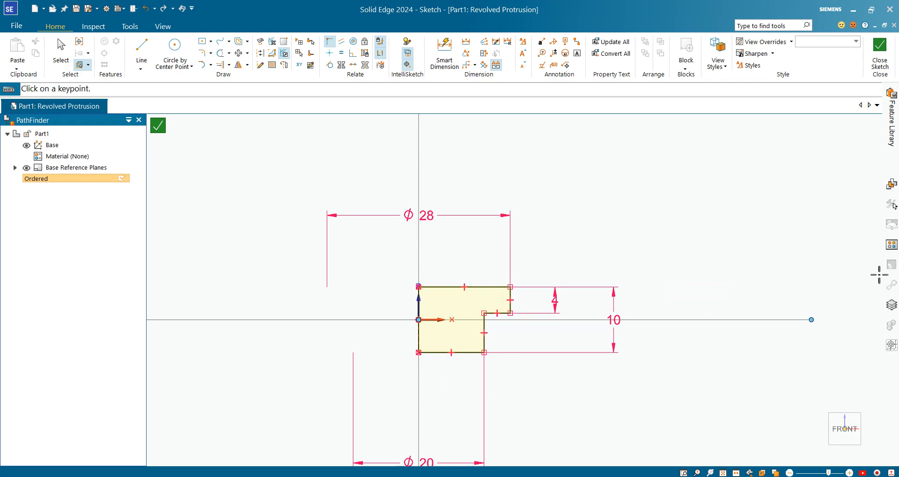
{"action": "left_click", "coordinate": [879, 61]}
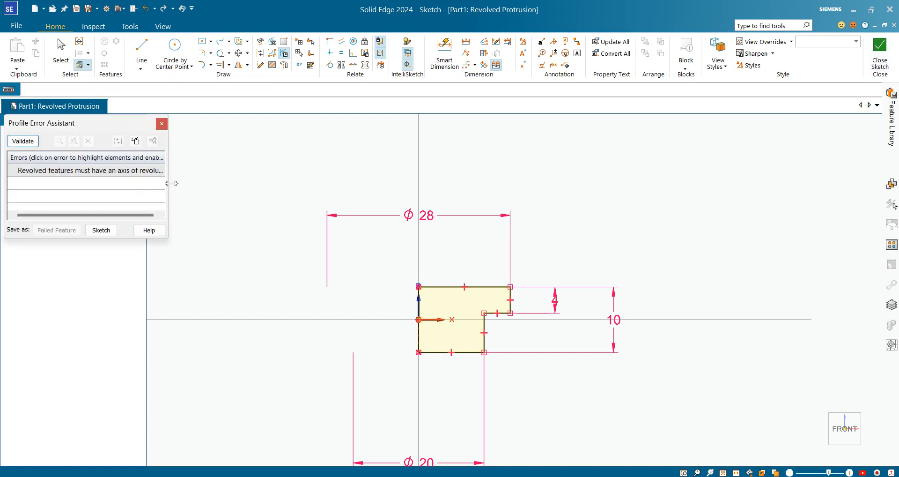
{"action": "left_click_drag", "start_coordinate": [170, 183], "coordinate": [315, 168]}
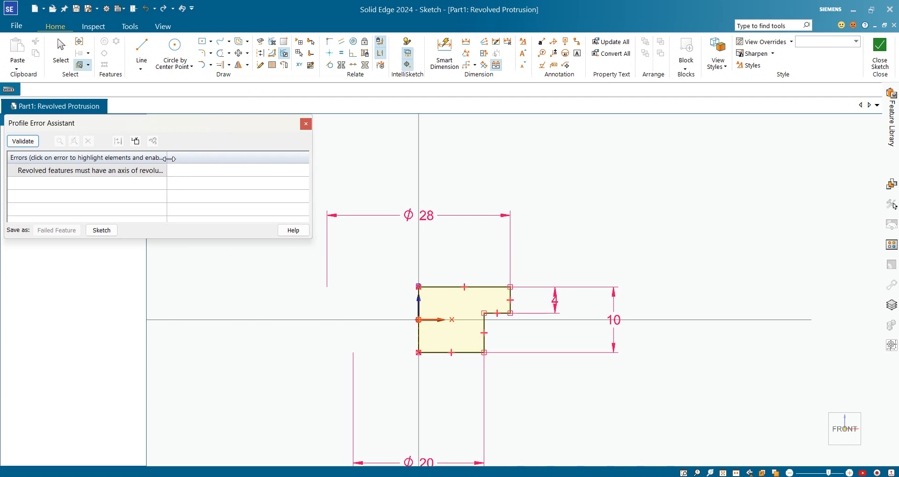
{"action": "left_click_drag", "start_coordinate": [169, 158], "coordinate": [252, 157]}
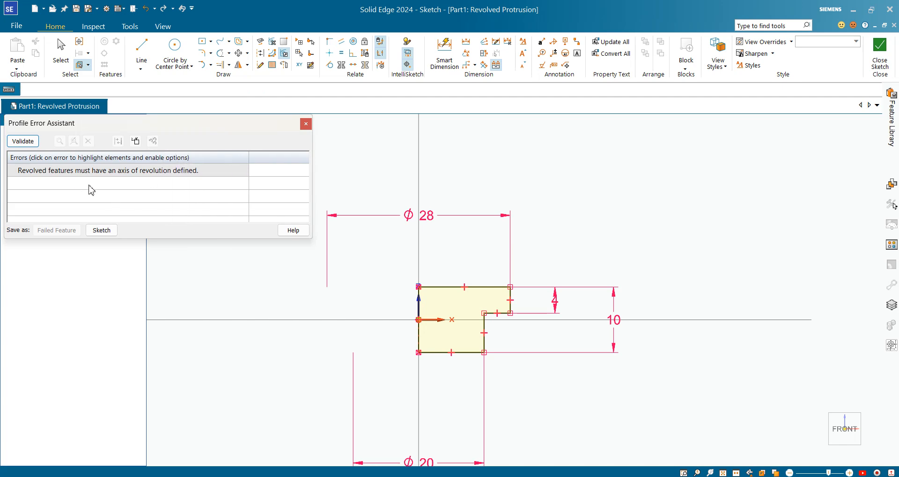
{"action": "mouse_move", "coordinate": [102, 174]}
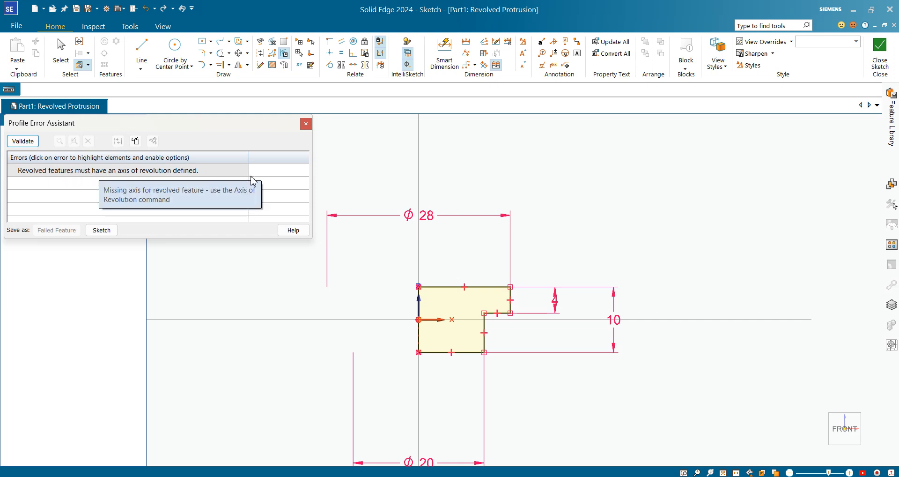
{"action": "left_click", "coordinate": [306, 124]}
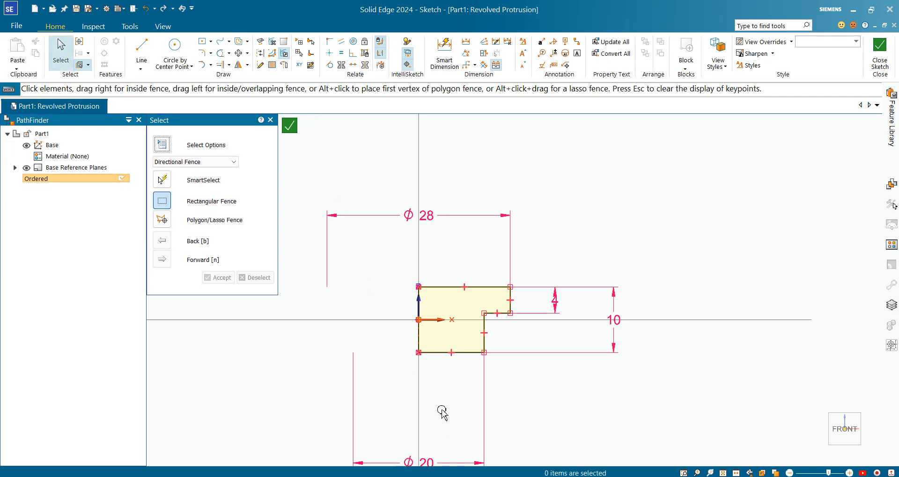
Set the profile's left vertical edge as the axis of revolution.
{"action": "scroll", "coordinate": [425, 347], "scroll_direction": "up", "scroll_amount": 3}
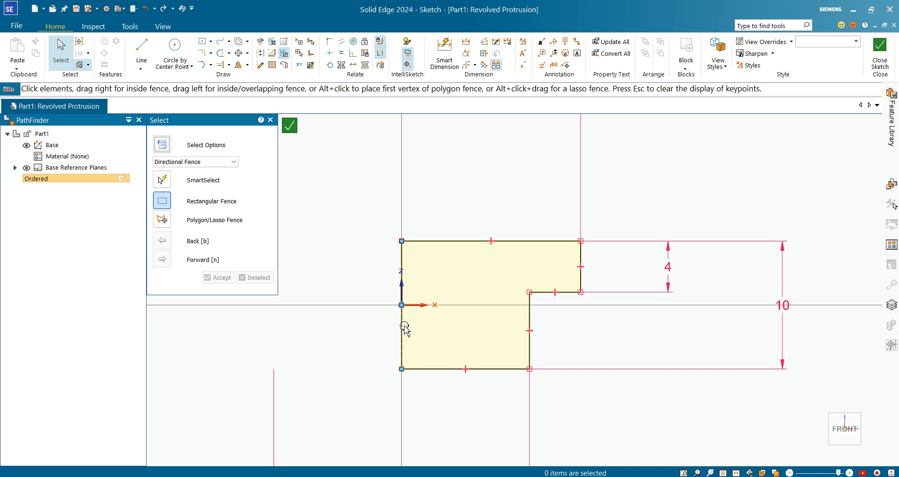
{"action": "left_click", "coordinate": [286, 68]}
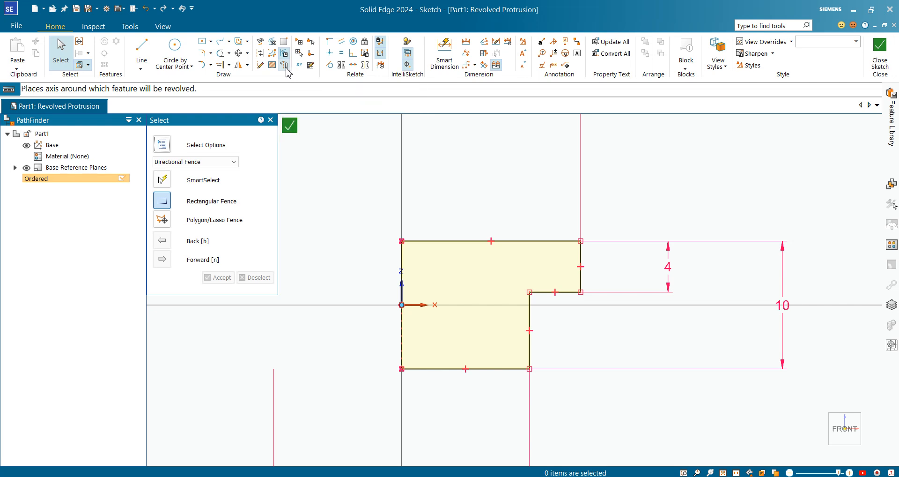
{"action": "left_click", "coordinate": [401, 261]}
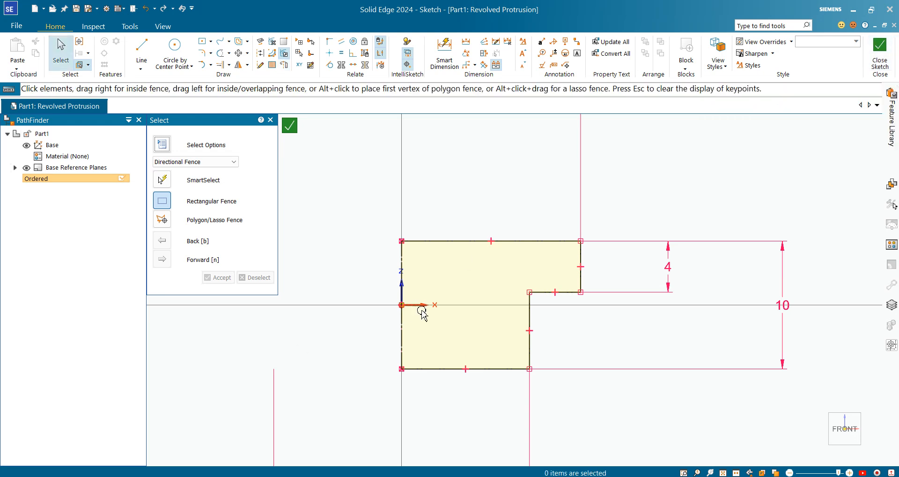
Close the sketch and finish the revolved protrusion.
{"action": "scroll", "coordinate": [422, 311], "scroll_direction": "up", "scroll_amount": 2}
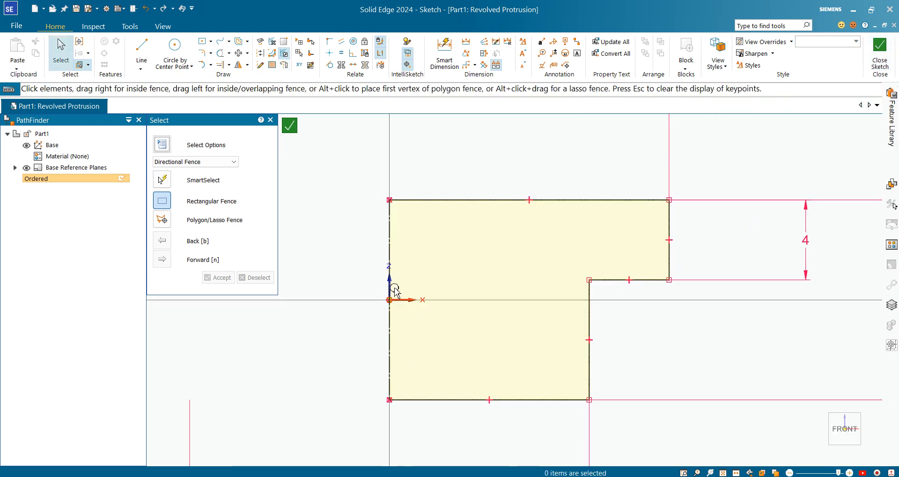
{"action": "left_click", "coordinate": [879, 51]}
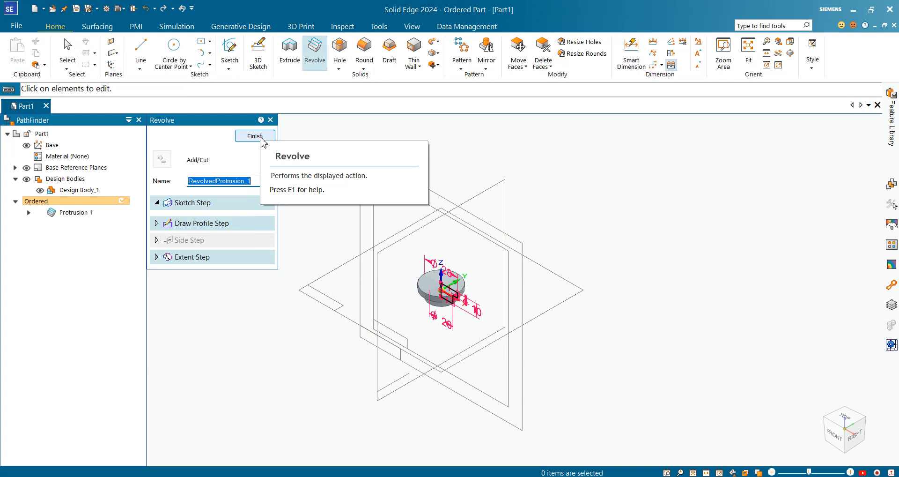
{"action": "left_click", "coordinate": [264, 140]}
{"action": "scroll", "coordinate": [458, 328], "scroll_direction": "up", "scroll_amount": 5}
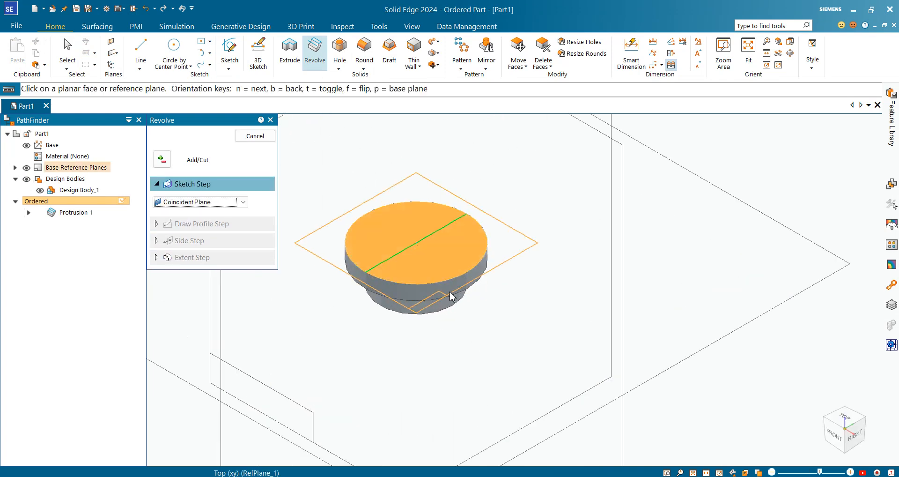
Compare the revolved bushing with the PDF drawing.
{"action": "scroll", "coordinate": [416, 271], "scroll_direction": "down", "scroll_amount": 2}
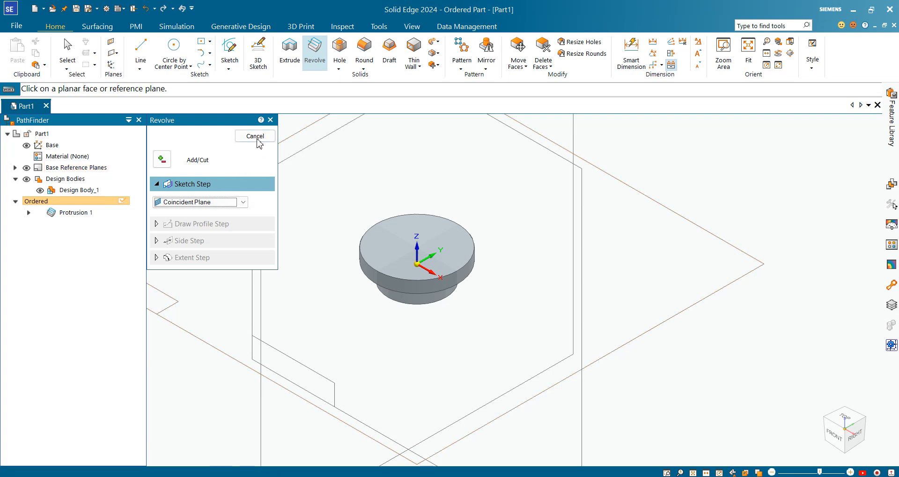
{"action": "scroll", "coordinate": [544, 363], "scroll_direction": "down", "scroll_amount": 2}
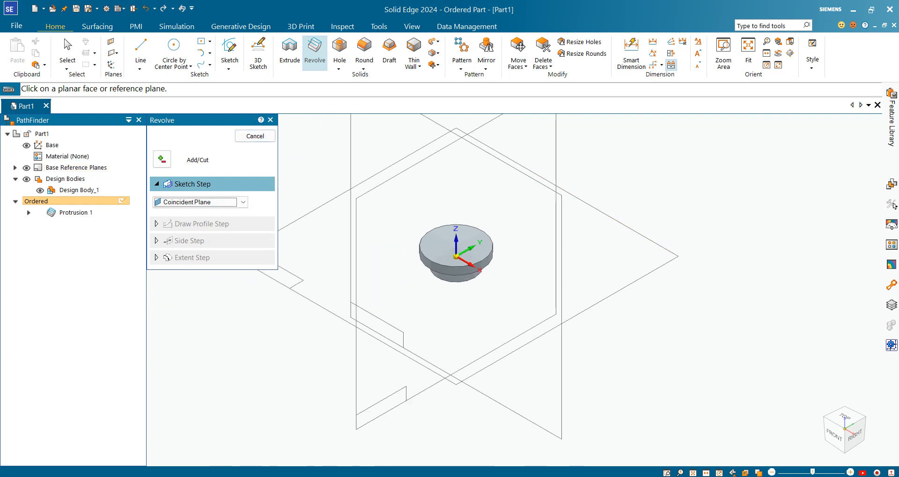
{"action": "key", "text": "alt+Tab"}
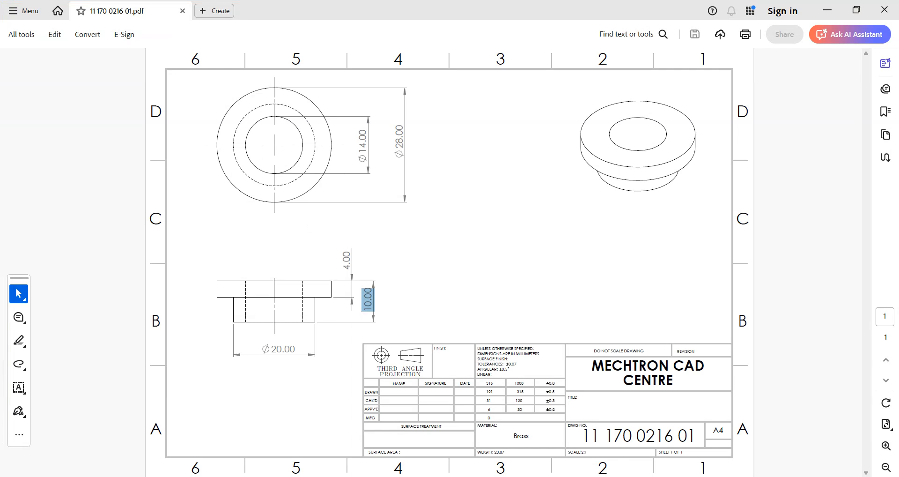
{"action": "key", "text": "alt+Tab"}
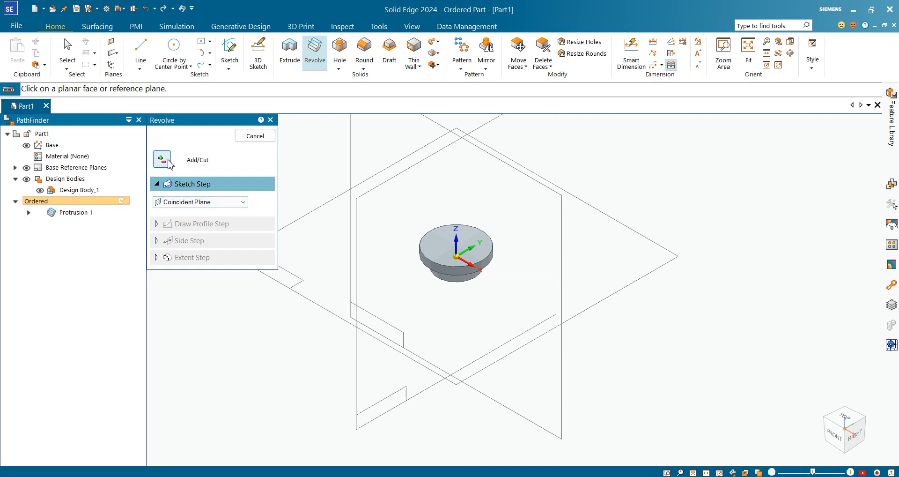
Switch the revolve to Cut mode and start its sketch on the front reference plane.
{"action": "left_click", "coordinate": [168, 162]}
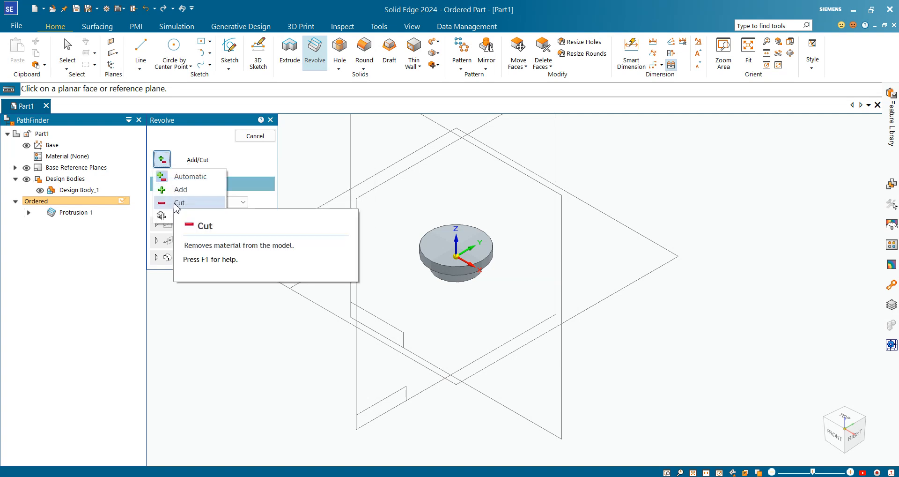
{"action": "left_click", "coordinate": [175, 204]}
{"action": "scroll", "coordinate": [490, 274], "scroll_direction": "up", "scroll_amount": 3}
{"action": "scroll", "coordinate": [562, 280], "scroll_direction": "down", "scroll_amount": 4}
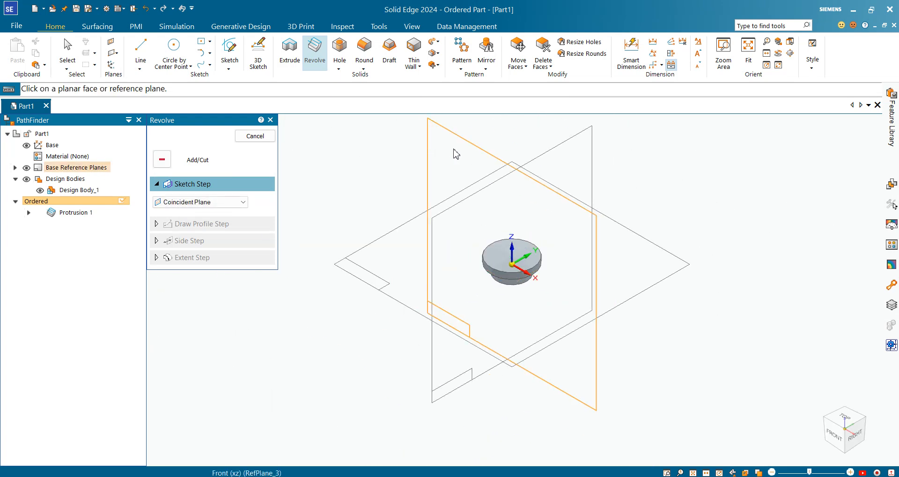
{"action": "left_click", "coordinate": [455, 152]}
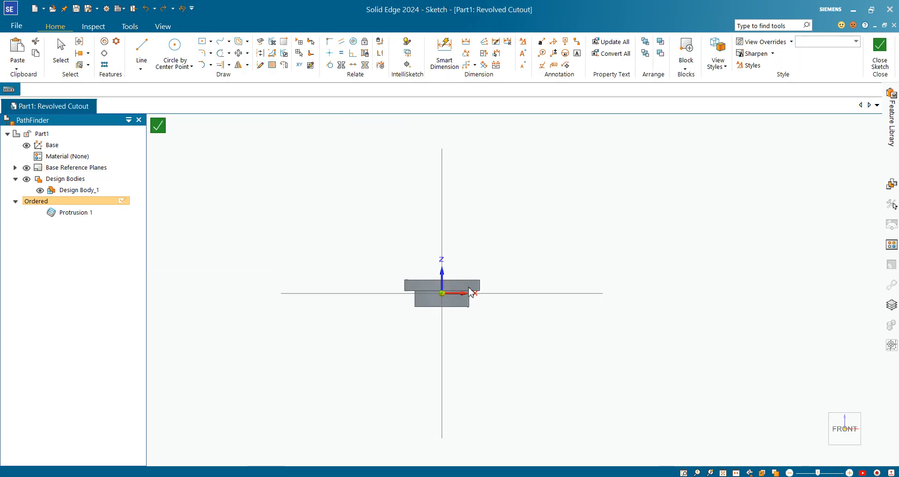
Draw a closed rectangular profile from the centre axis, about 5.7 mm wide, spanning the bushing's full height.
{"action": "left_click", "coordinate": [162, 27]}
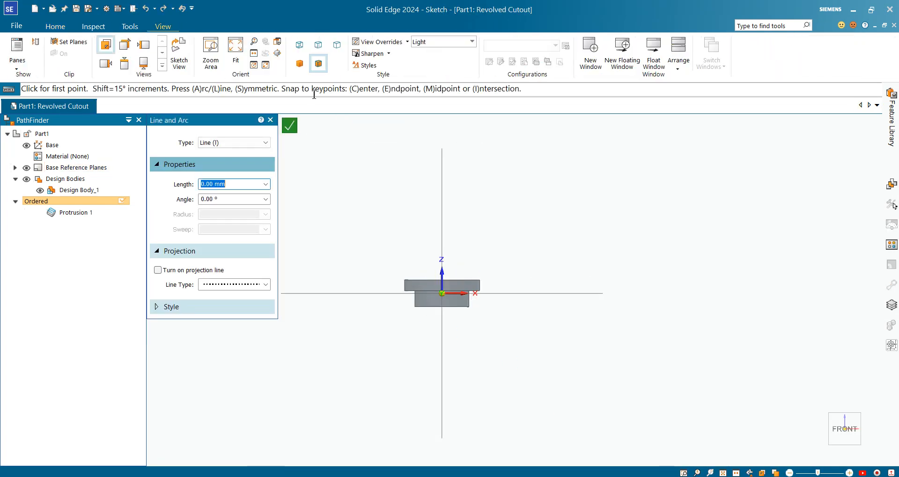
{"action": "scroll", "coordinate": [467, 198], "scroll_direction": "up", "scroll_amount": 1}
{"action": "left_click", "coordinate": [55, 27]}
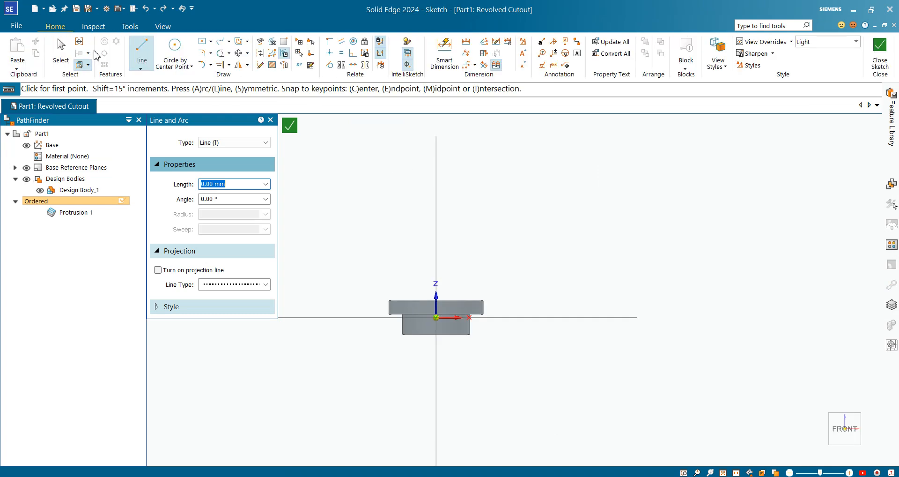
{"action": "left_click", "coordinate": [144, 54]}
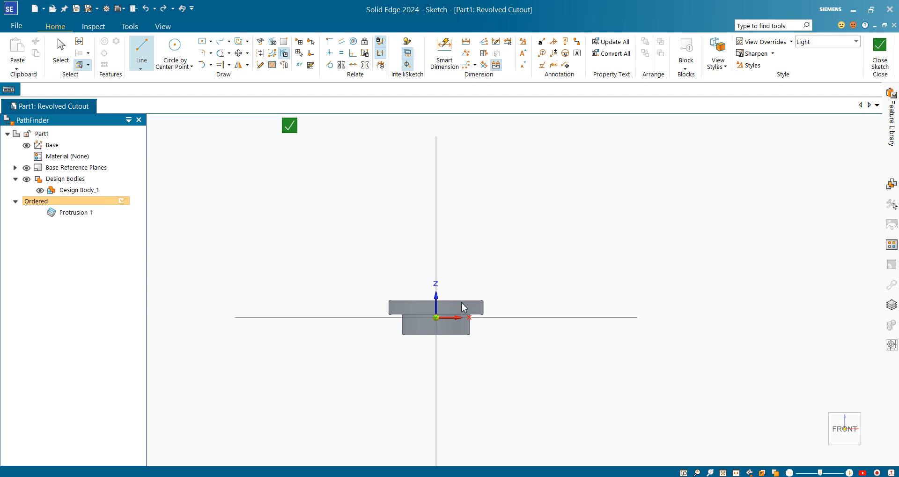
{"action": "scroll", "coordinate": [447, 302], "scroll_direction": "up", "scroll_amount": 1}
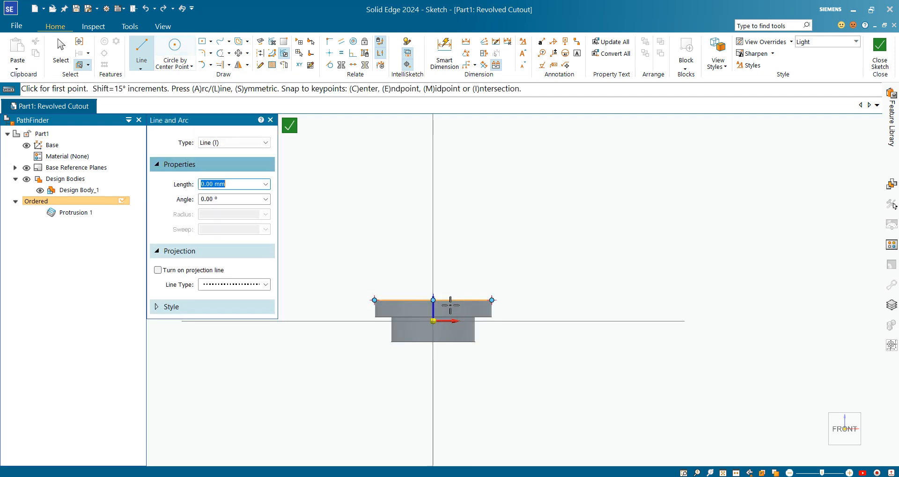
{"action": "left_click", "coordinate": [434, 300]}
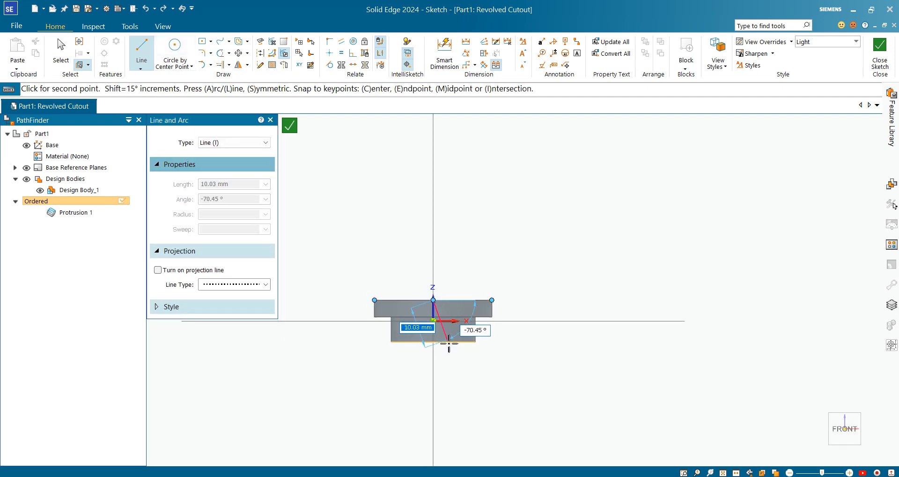
{"action": "left_click", "coordinate": [433, 342]}
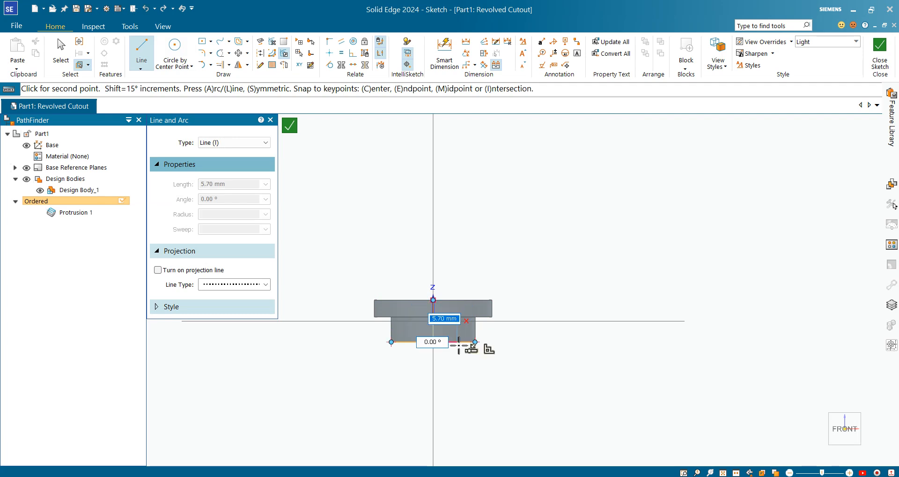
{"action": "left_click", "coordinate": [459, 323]}
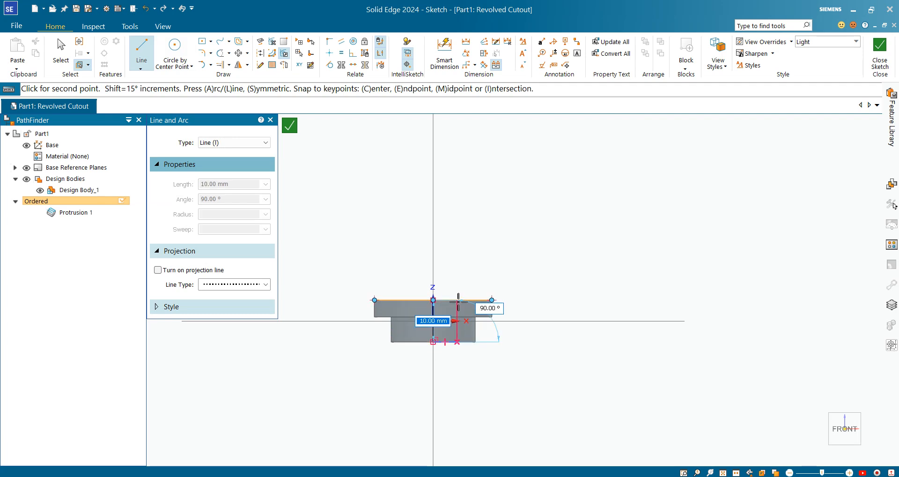
{"action": "left_click", "coordinate": [457, 300]}
{"action": "left_click", "coordinate": [434, 299]}
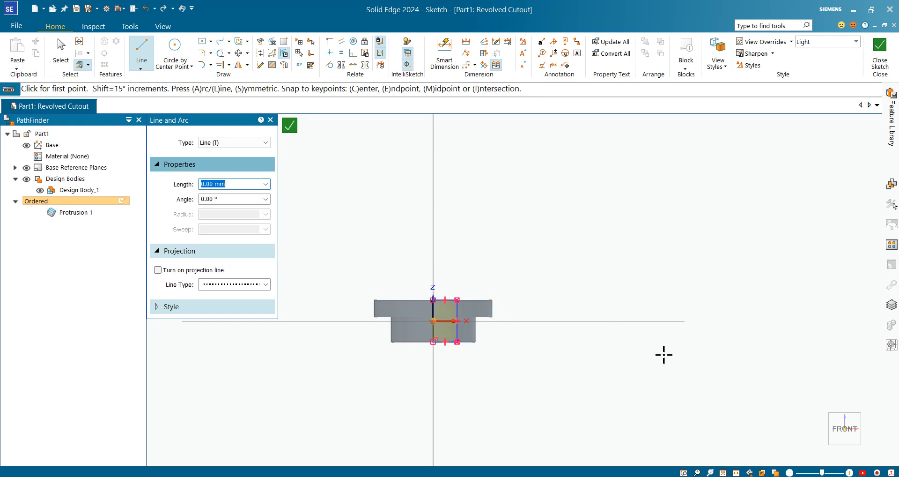
Check the bore size on the PDF drawing and dimension the profile as a symmetric diameter of 14 about the axis line.
{"action": "scroll", "coordinate": [424, 304], "scroll_direction": "up", "scroll_amount": 2}
{"action": "scroll", "coordinate": [401, 306], "scroll_direction": "up", "scroll_amount": 2}
{"action": "scroll", "coordinate": [425, 304], "scroll_direction": "up", "scroll_amount": 2}
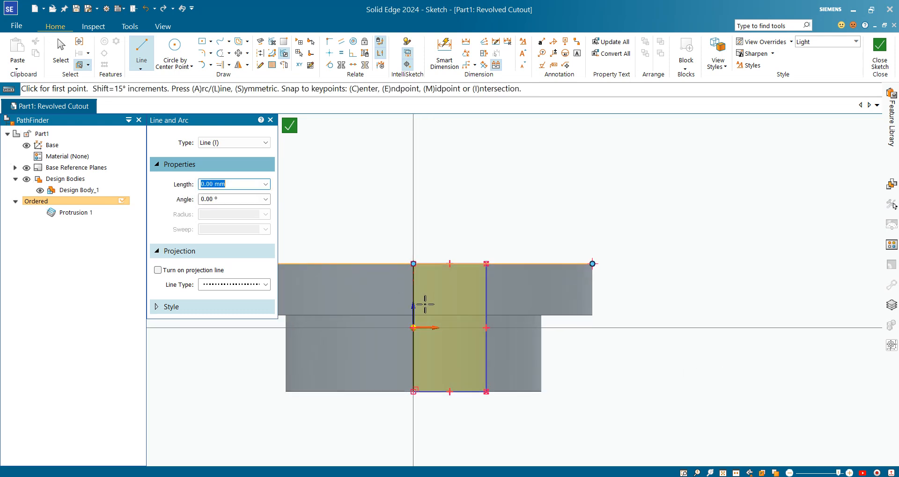
{"action": "left_click", "coordinate": [587, 476]}
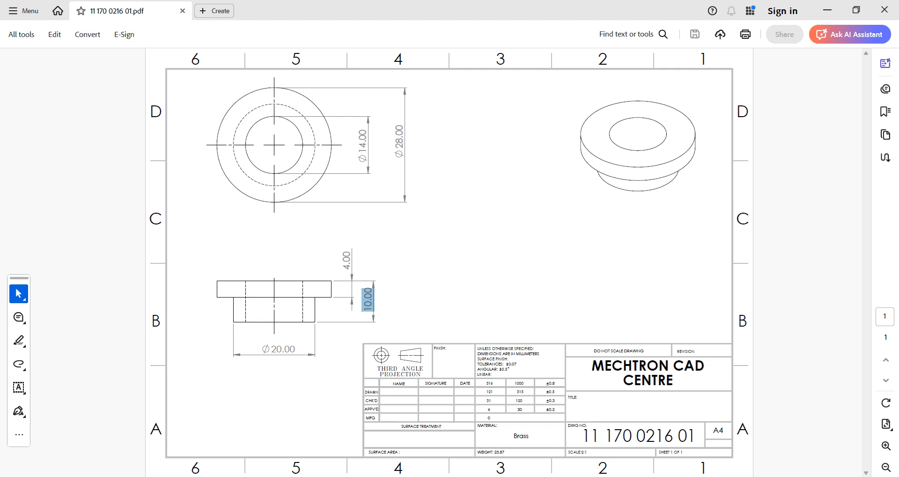
{"action": "left_click", "coordinate": [587, 476]}
{"action": "left_click", "coordinate": [466, 65]}
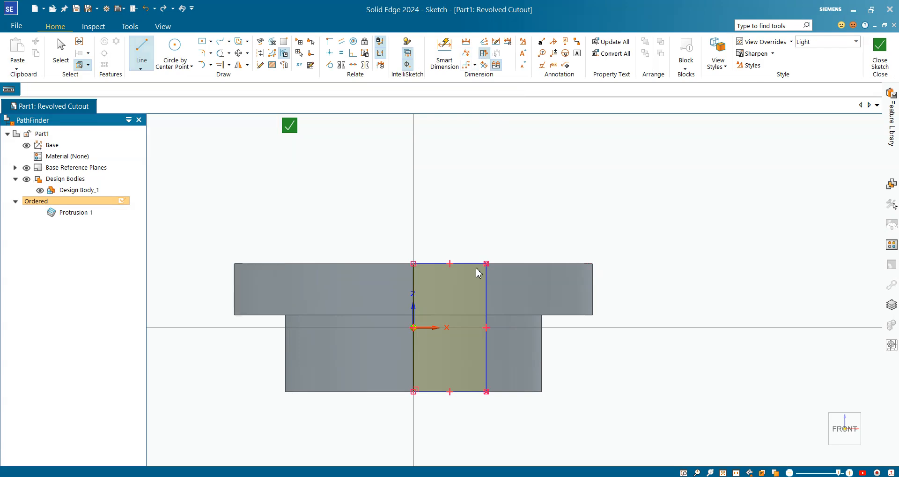
{"action": "left_click", "coordinate": [413, 288]}
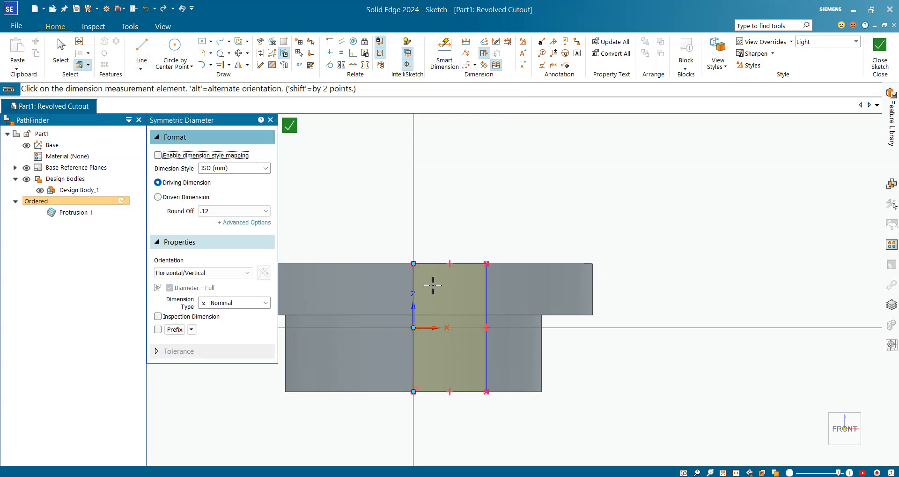
{"action": "left_click", "coordinate": [485, 286]}
{"action": "left_click", "coordinate": [400, 217]}
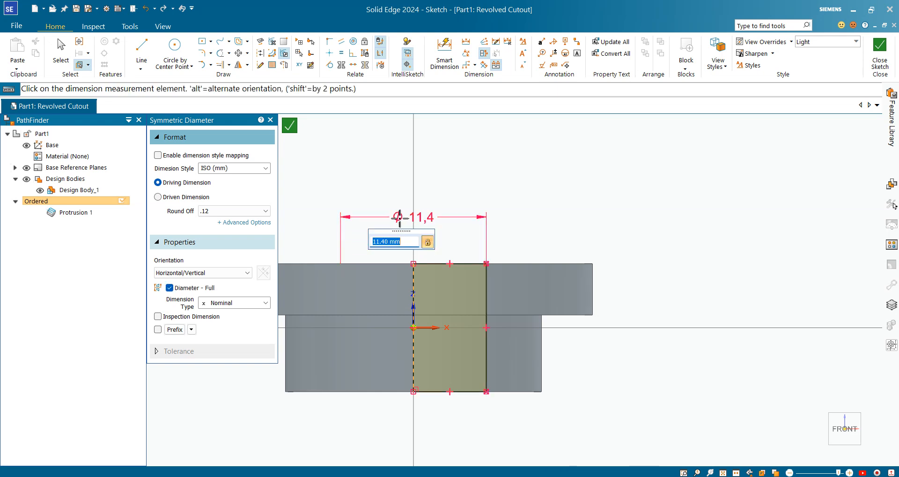
{"action": "key", "text": "Return"}
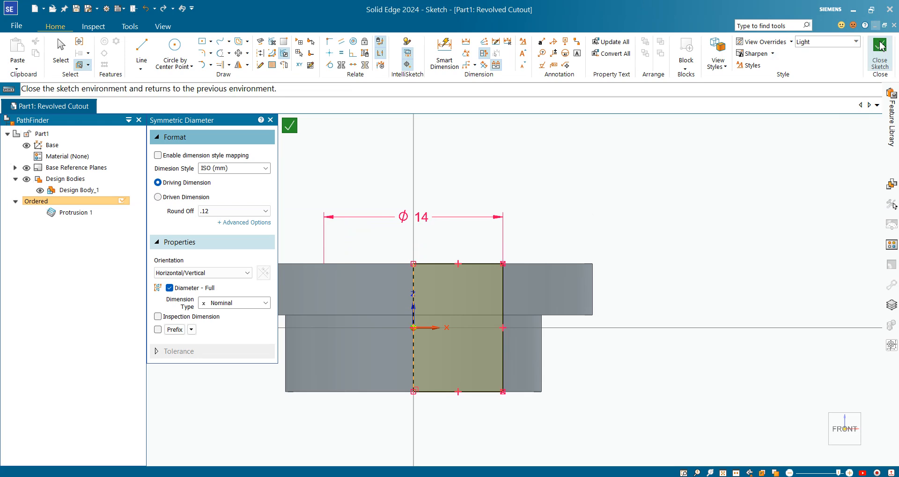
Try to close the sketch and dismiss the profile error dialog.
{"action": "left_click", "coordinate": [879, 61]}
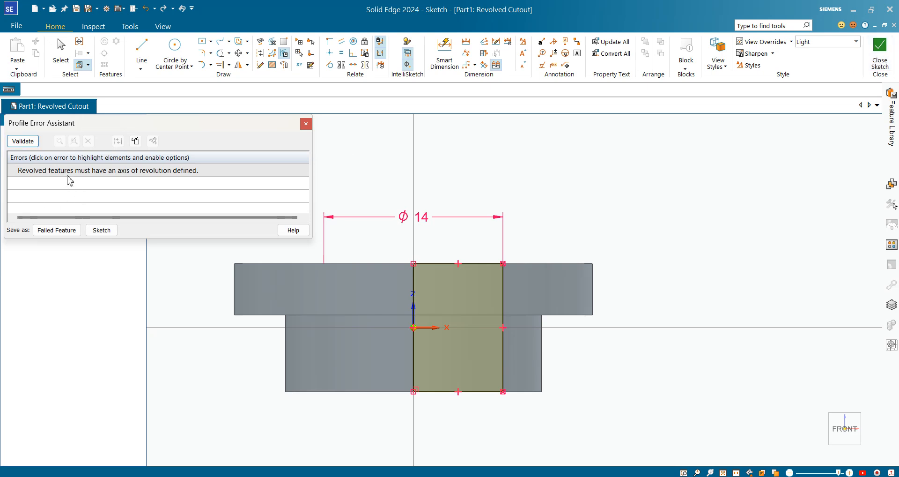
{"action": "mouse_move", "coordinate": [108, 179]}
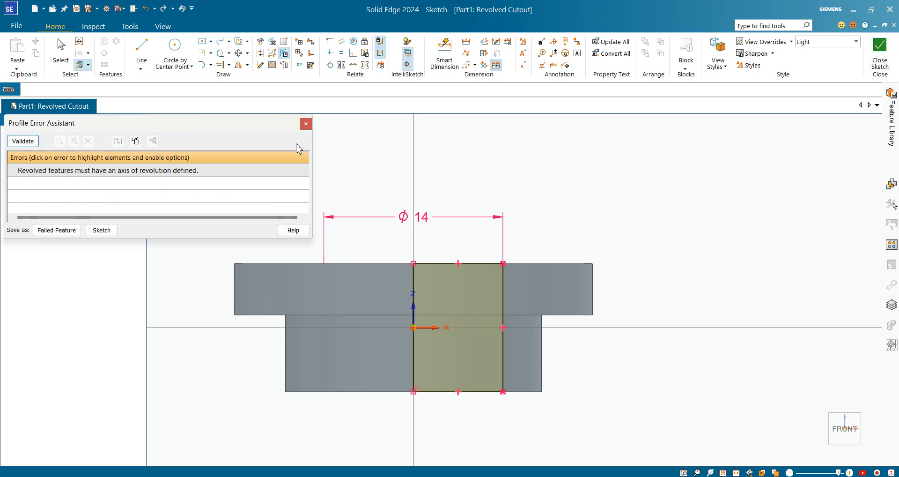
{"action": "left_click", "coordinate": [306, 123]}
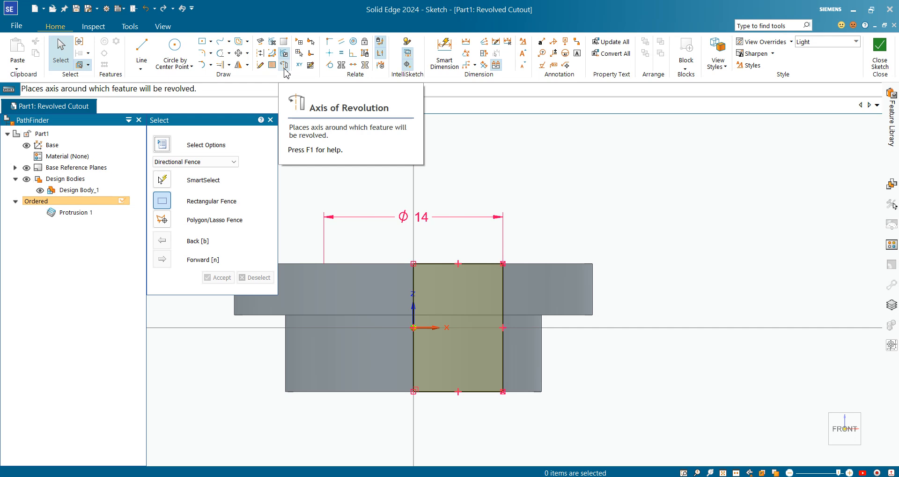
Set the profile's left vertical edge as the axis of revolution, close the sketch and finish the revolved cutout.
{"action": "left_click", "coordinate": [284, 70]}
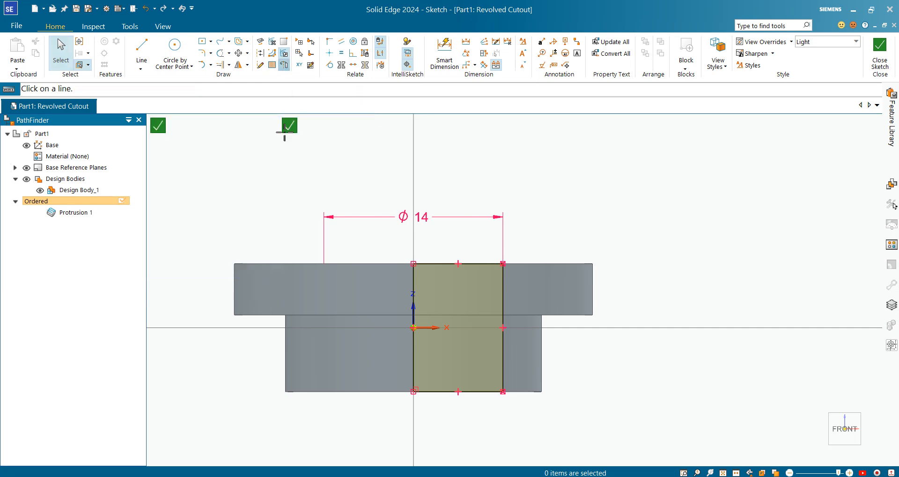
{"action": "left_click", "coordinate": [414, 285]}
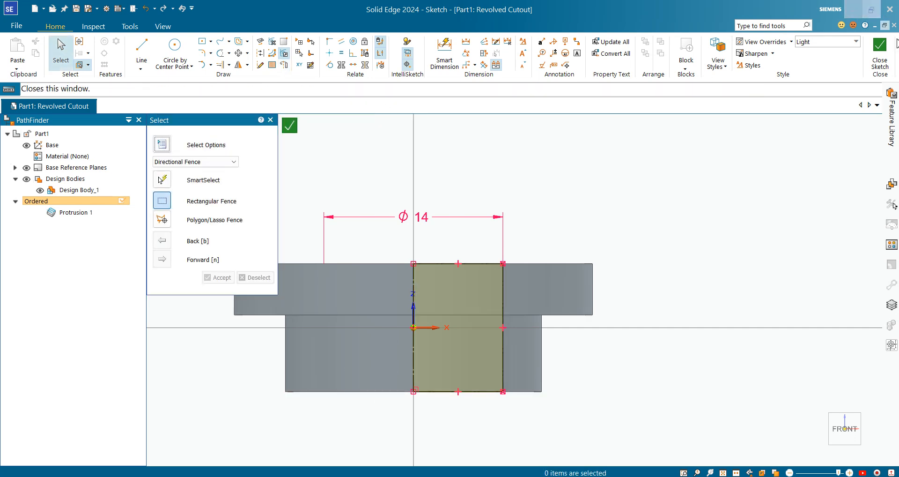
{"action": "left_click", "coordinate": [878, 62]}
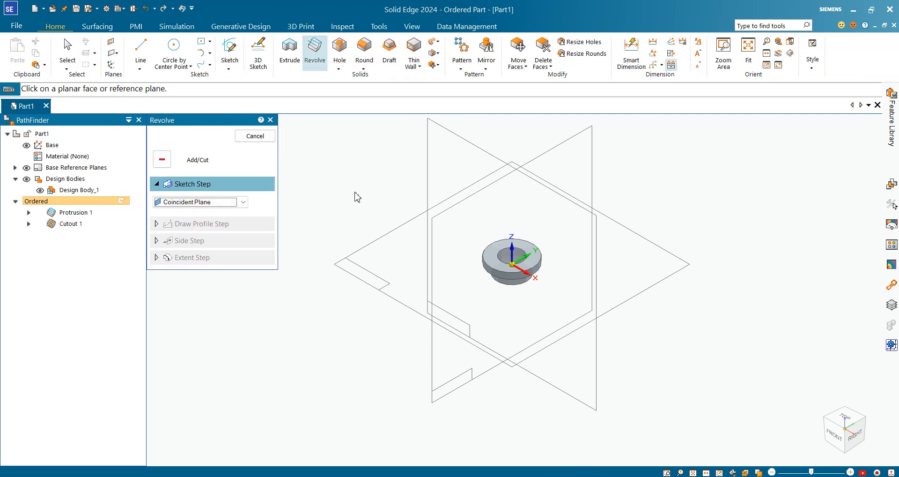
{"action": "left_click", "coordinate": [255, 136]}
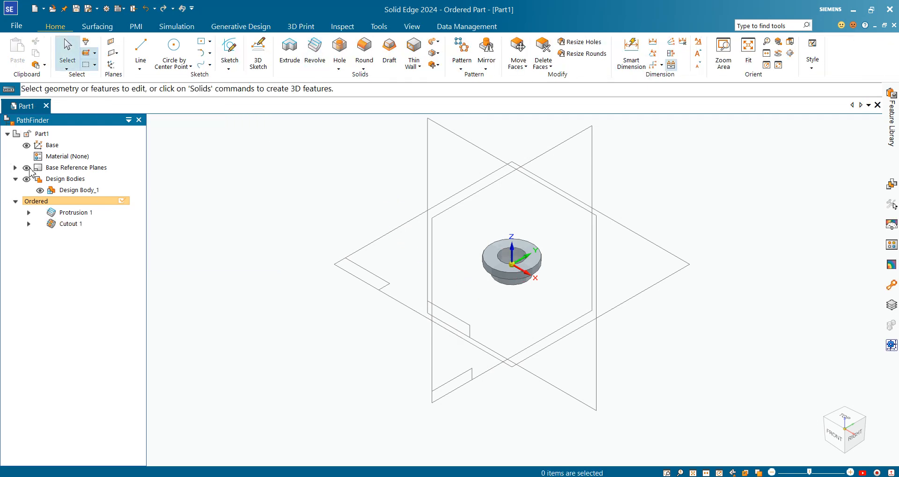
Hide the base reference planes and inspect the finished bushing with its bore.
{"action": "left_click", "coordinate": [29, 168]}
{"action": "scroll", "coordinate": [582, 225], "scroll_direction": "up", "scroll_amount": 7}
{"action": "mouse_move", "coordinate": [381, 365]}
{"action": "middle_mouse_down"}
{"action": "mouse_move", "coordinate": [393, 447]}
{"action": "mouse_move", "coordinate": [473, 398]}
{"action": "mouse_move", "coordinate": [380, 387]}
{"action": "mouse_move", "coordinate": [357, 344]}
{"action": "mouse_move", "coordinate": [395, 405]}
{"action": "mouse_move", "coordinate": [381, 364]}
{"action": "middle_mouse_up"}
{"action": "scroll", "coordinate": [384, 364], "scroll_direction": "up", "scroll_amount": 1}
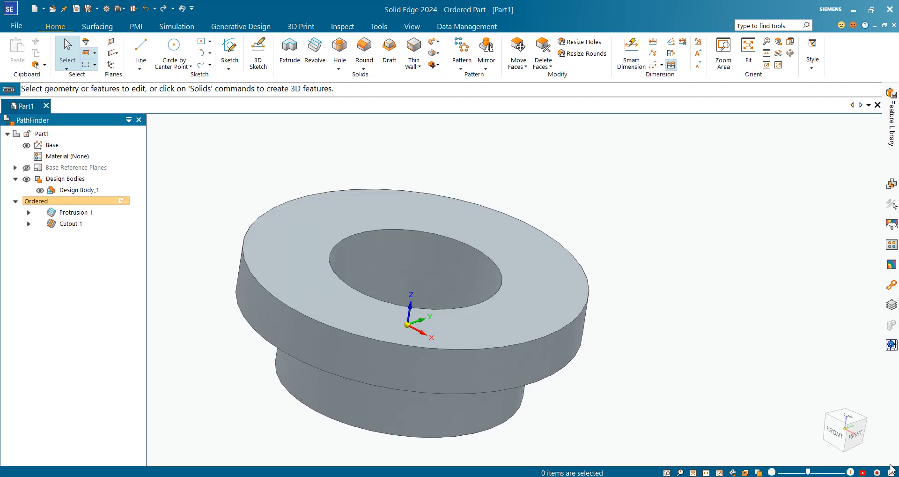
{"action": "left_click", "coordinate": [824, 455]}
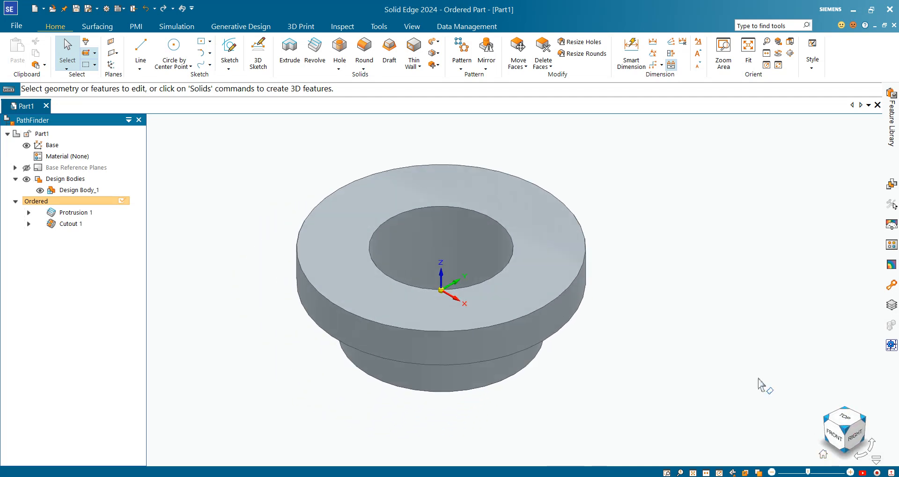
{"action": "scroll", "coordinate": [707, 197], "scroll_direction": "down", "scroll_amount": 1}
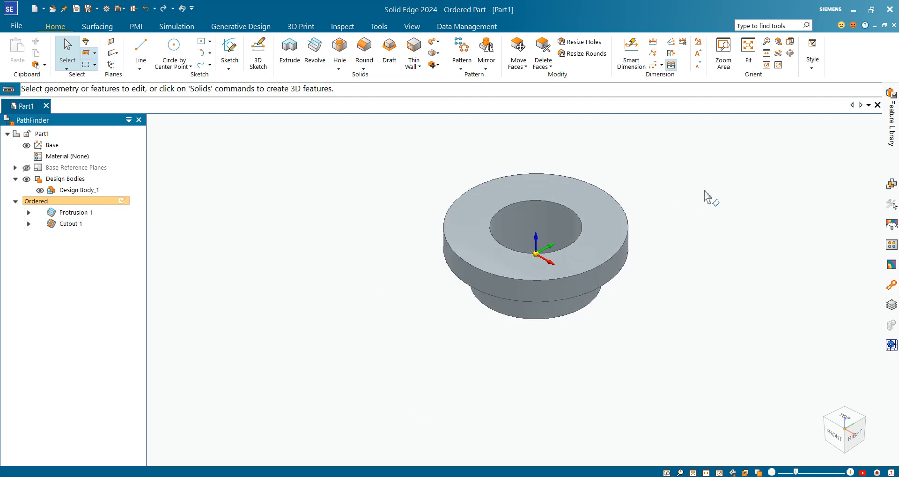
{"action": "scroll", "coordinate": [482, 195], "scroll_direction": "up", "scroll_amount": 2}
{"action": "scroll", "coordinate": [672, 197], "scroll_direction": "down", "scroll_amount": 2}
{"action": "scroll", "coordinate": [710, 198], "scroll_direction": "up", "scroll_amount": 1}
{"action": "scroll", "coordinate": [682, 203], "scroll_direction": "up", "scroll_amount": 1}
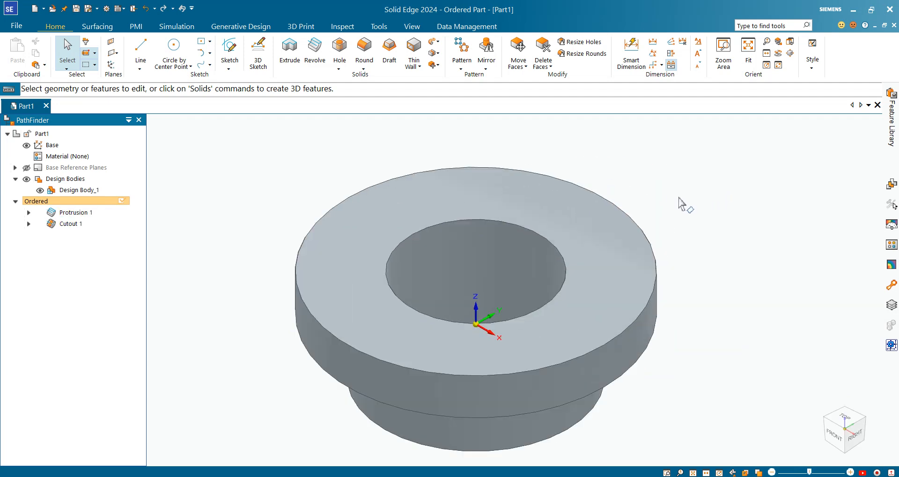
{"action": "scroll", "coordinate": [711, 267], "scroll_direction": "down", "scroll_amount": 2}
{"action": "scroll", "coordinate": [557, 236], "scroll_direction": "up", "scroll_amount": 1}
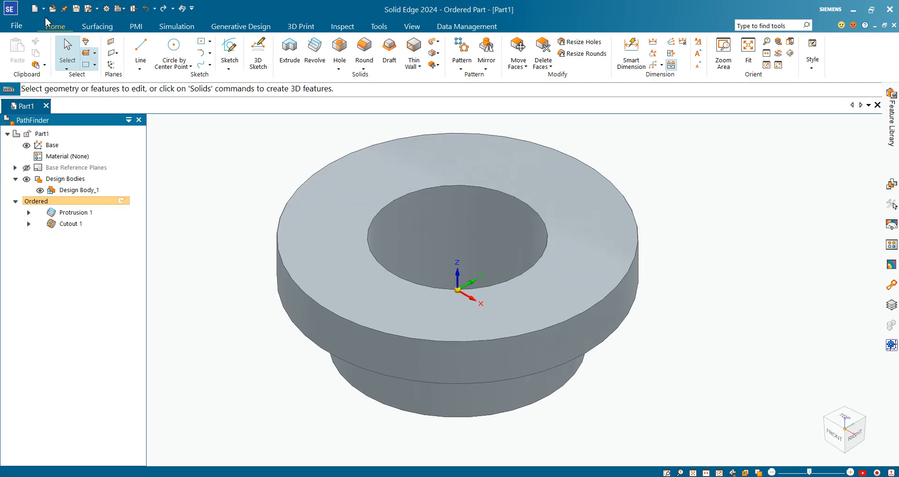
Create a new part from the iso metric part template.
{"action": "left_click", "coordinate": [35, 8]}
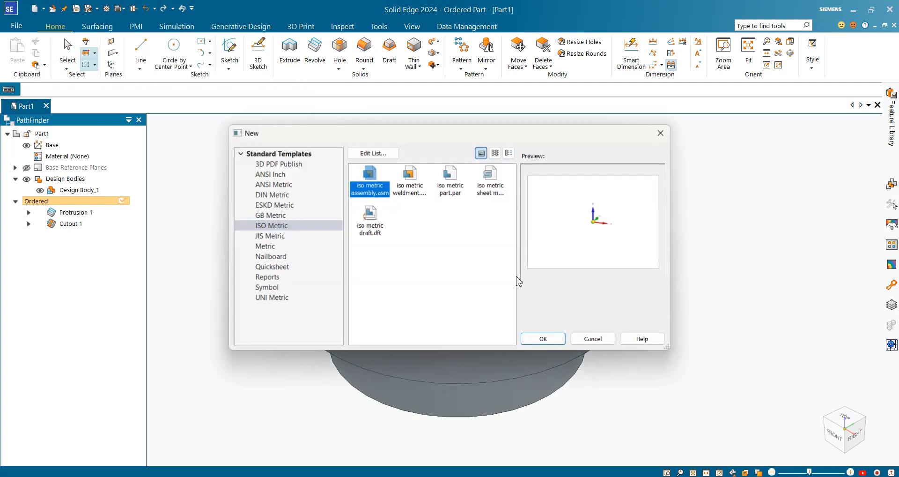
{"action": "left_click", "coordinate": [451, 180]}
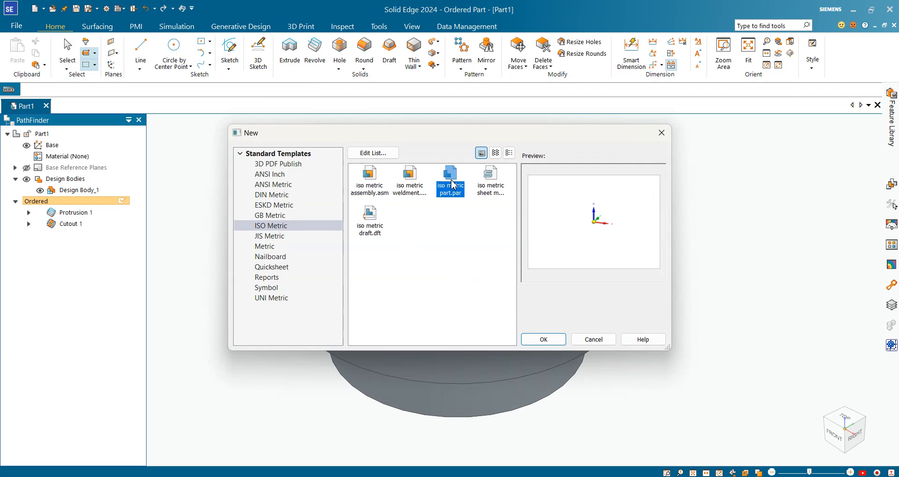
{"action": "left_click", "coordinate": [542, 340]}
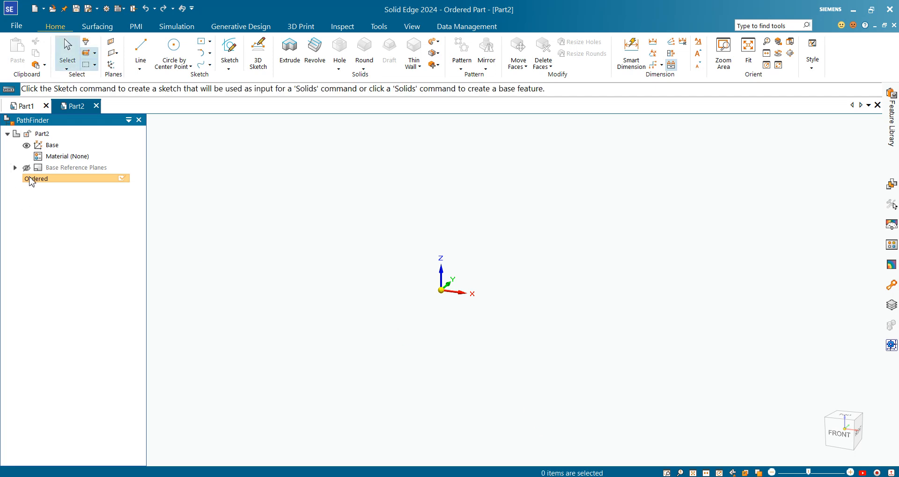
Show the base reference planes in the new part and reset to the home view.
{"action": "left_click", "coordinate": [26, 167]}
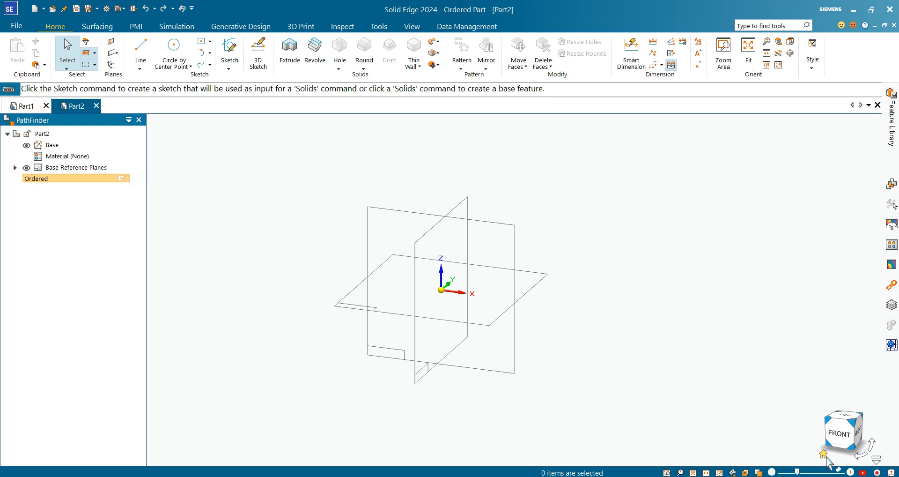
{"action": "left_click", "coordinate": [825, 456]}
{"action": "scroll", "coordinate": [622, 258], "scroll_direction": "down", "scroll_amount": 2}
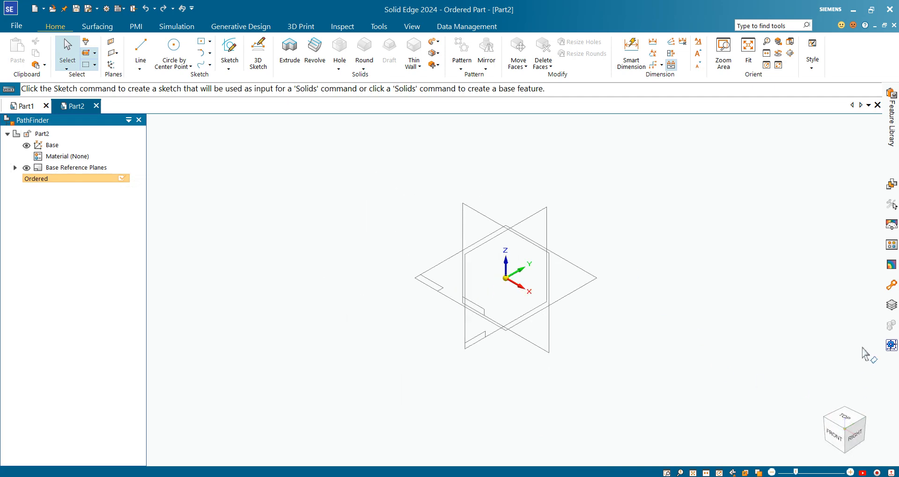
{"action": "scroll", "coordinate": [691, 287], "scroll_direction": "up", "scroll_amount": 2}
{"action": "scroll", "coordinate": [739, 276], "scroll_direction": "down", "scroll_amount": 2}
{"action": "scroll", "coordinate": [492, 229], "scroll_direction": "up", "scroll_amount": 1}
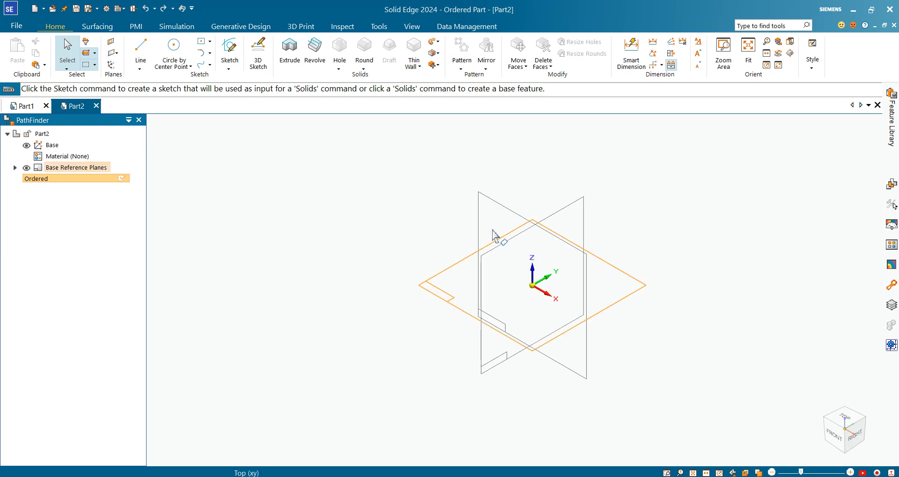
Start a revolved protrusion on the Front plane and sketch a circle about 19 mm in diameter on the horizontal axis, left of the origin.
{"action": "left_click", "coordinate": [322, 50]}
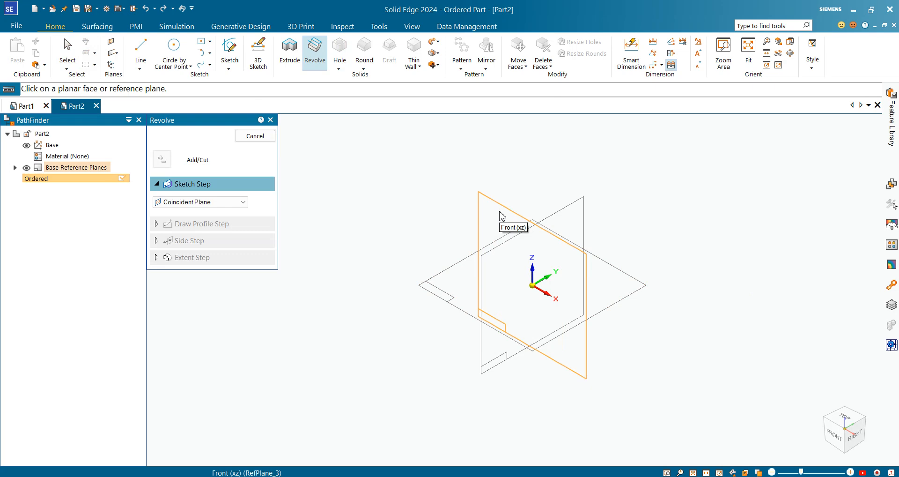
{"action": "left_click", "coordinate": [501, 216]}
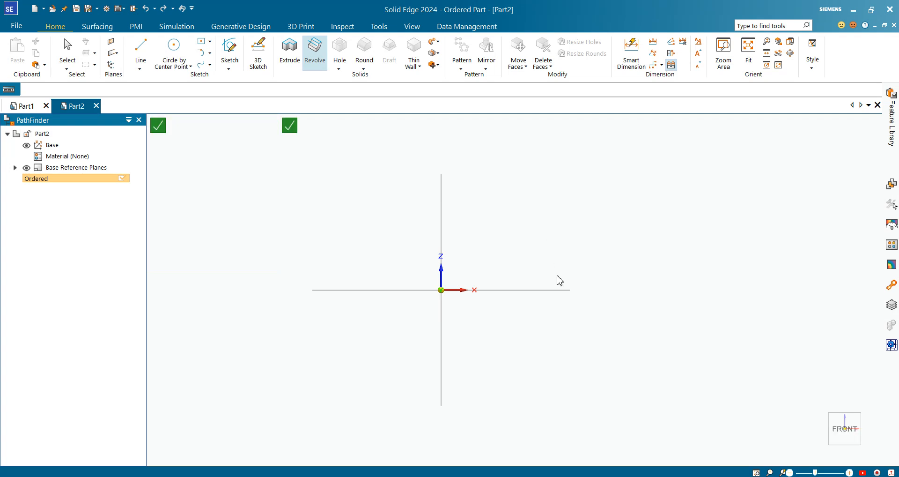
{"action": "key", "text": "l"}
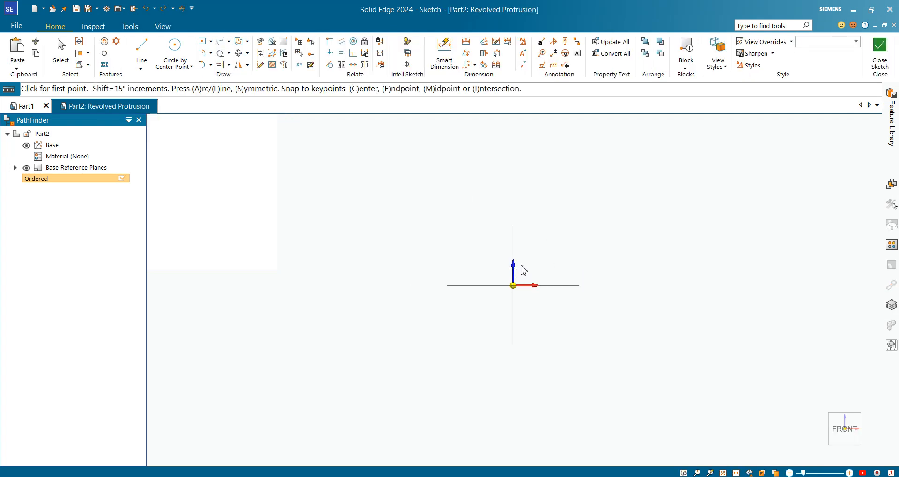
{"action": "left_click", "coordinate": [182, 49]}
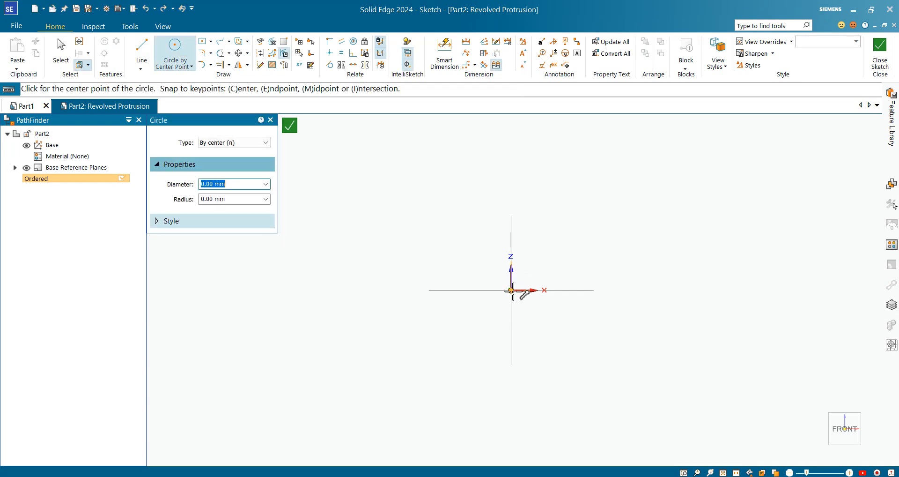
{"action": "left_click", "coordinate": [392, 290]}
{"action": "left_click", "coordinate": [401, 281]}
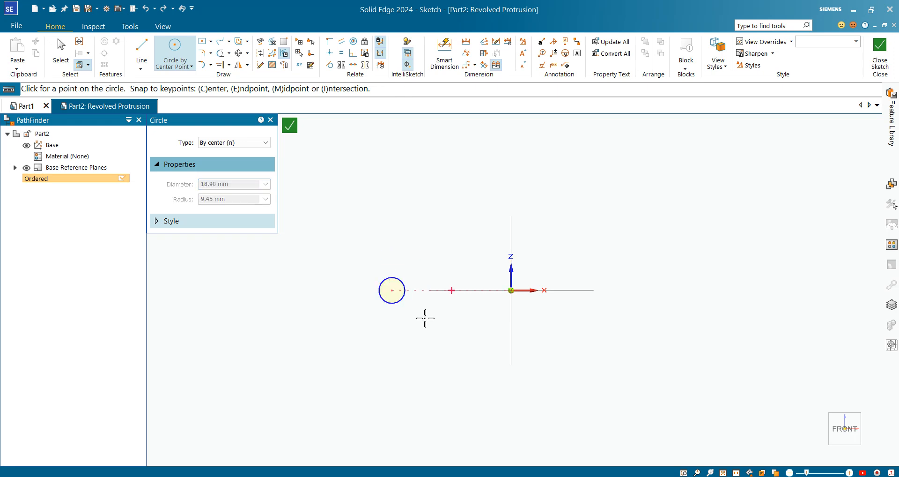
Dimension the circle's diameter as 5 mm.
{"action": "scroll", "coordinate": [401, 288], "scroll_direction": "up", "scroll_amount": 2}
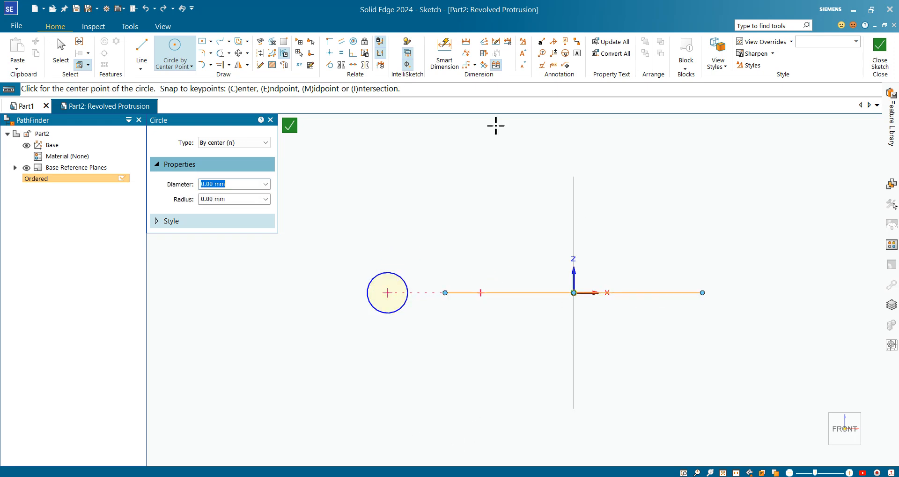
{"action": "left_click", "coordinate": [447, 52]}
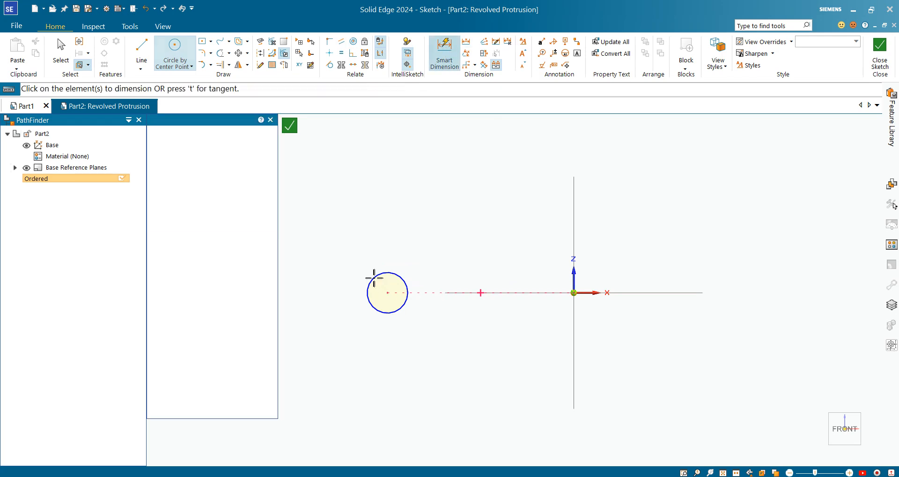
{"action": "left_click", "coordinate": [370, 276]}
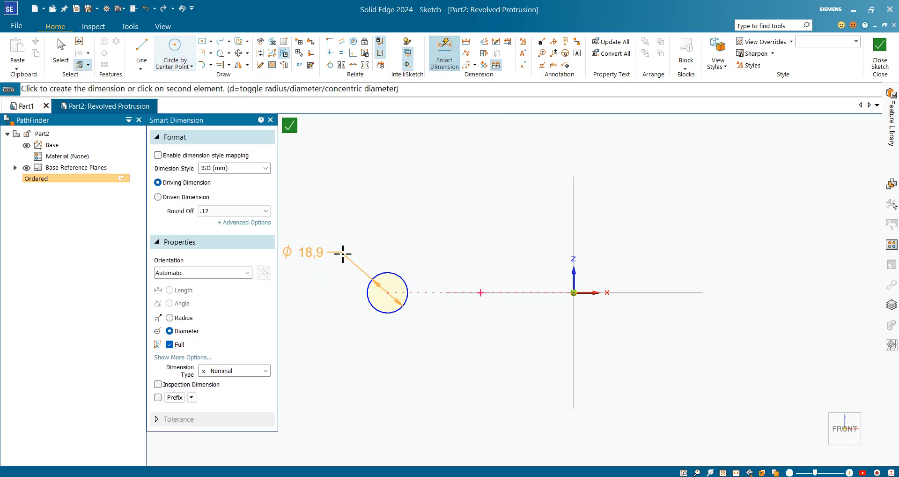
{"action": "left_click", "coordinate": [343, 254]}
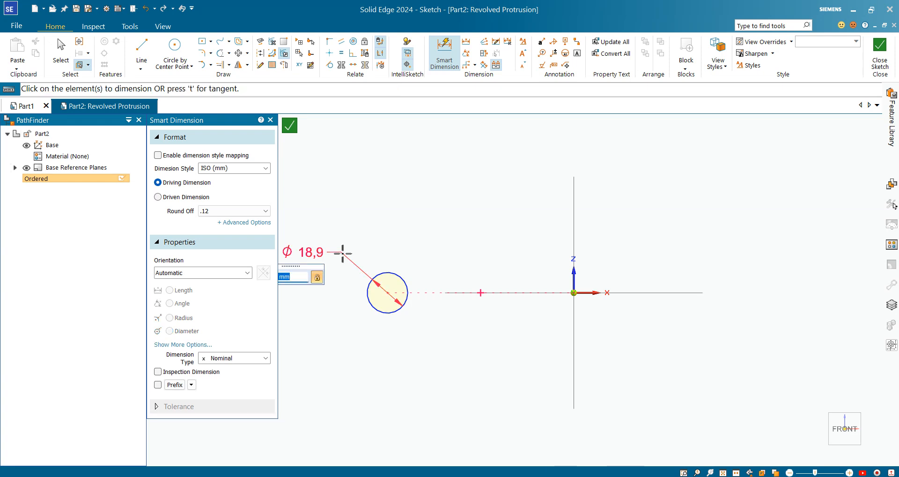
{"action": "type", "text": "5"}
{"action": "key", "text": "Return"}
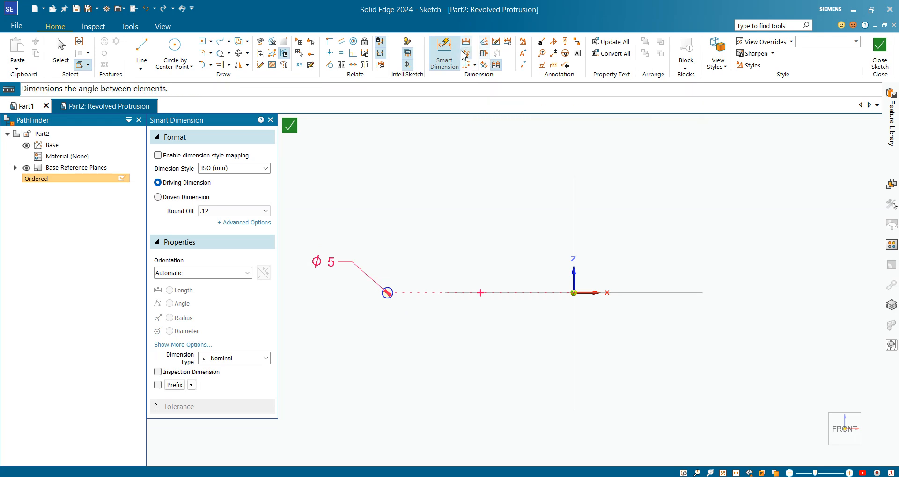
Add a symmetric diameter dimension from the vertical axis to the circle's centre, set to 100 mm.
{"action": "left_click", "coordinate": [484, 53]}
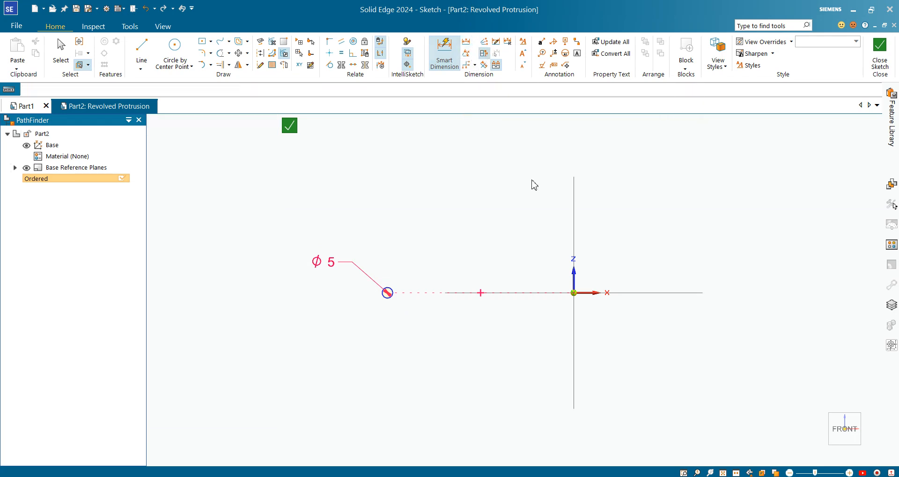
{"action": "left_click", "coordinate": [574, 220]}
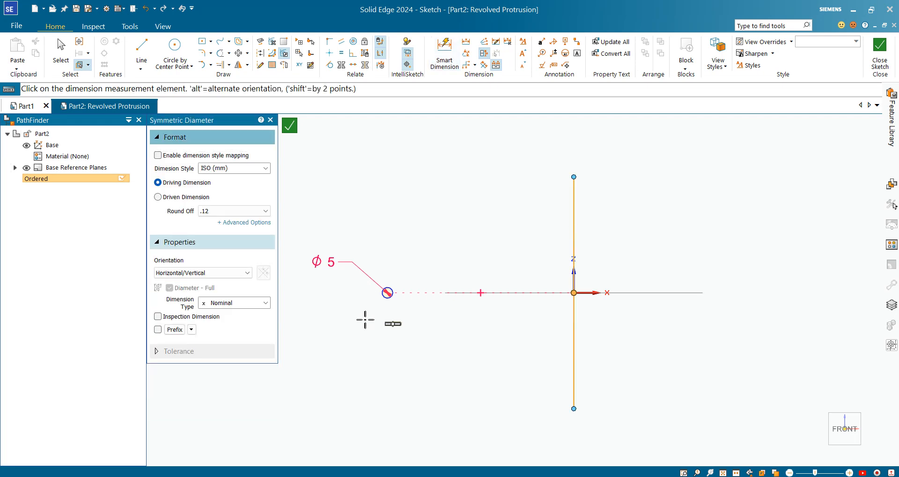
{"action": "left_click", "coordinate": [389, 302]}
{"action": "left_click", "coordinate": [609, 364]}
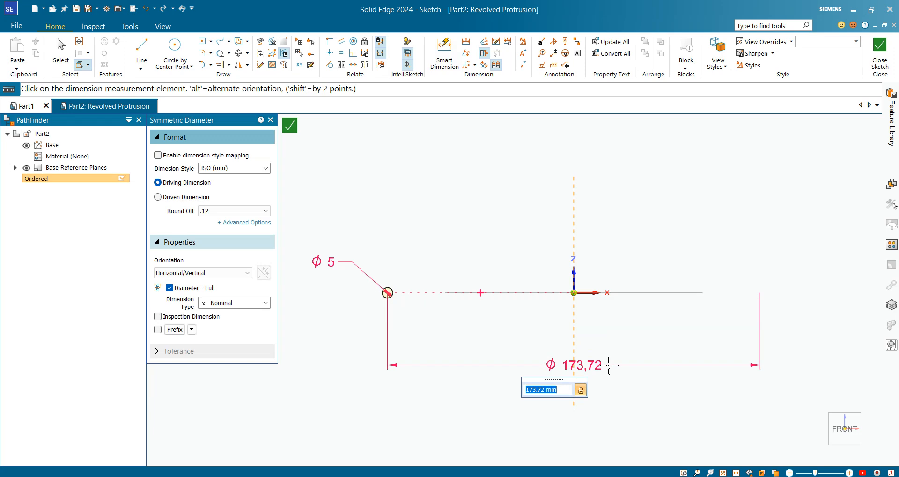
{"action": "key", "text": "Return"}
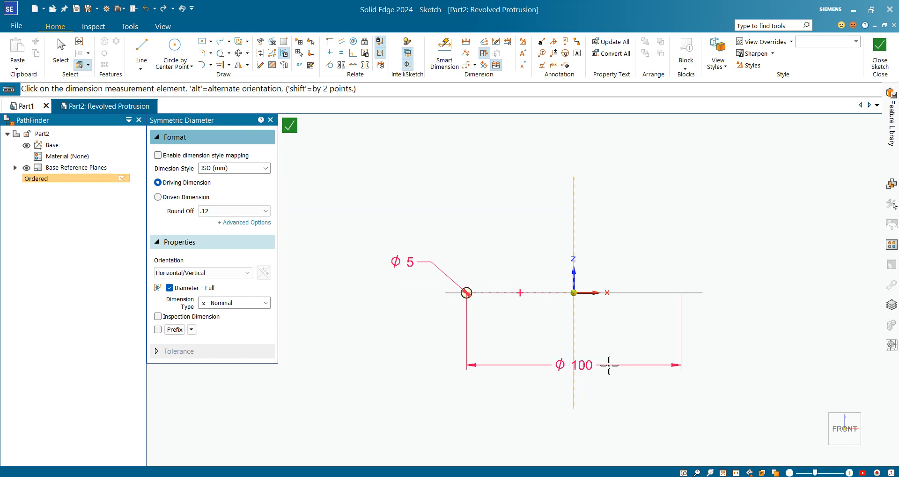
Set the vertical axis as the axis of revolution and close the sketch.
{"action": "left_click", "coordinate": [881, 51]}
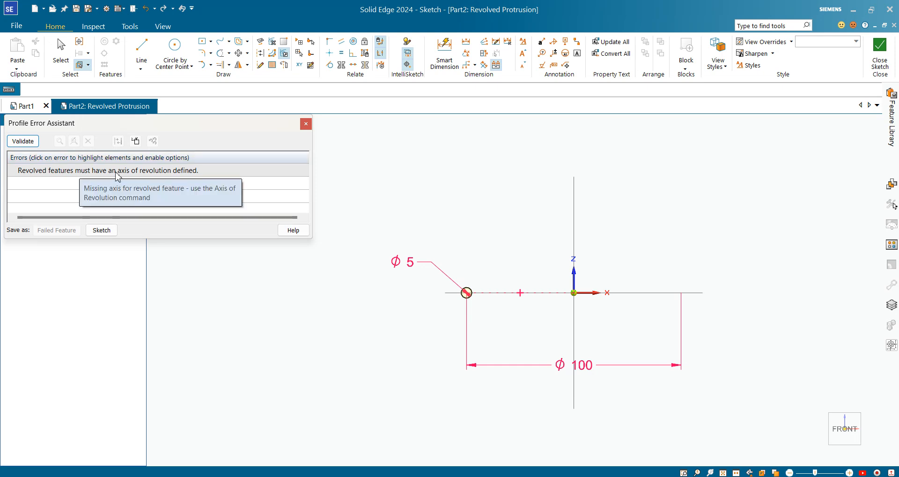
{"action": "left_click", "coordinate": [306, 124]}
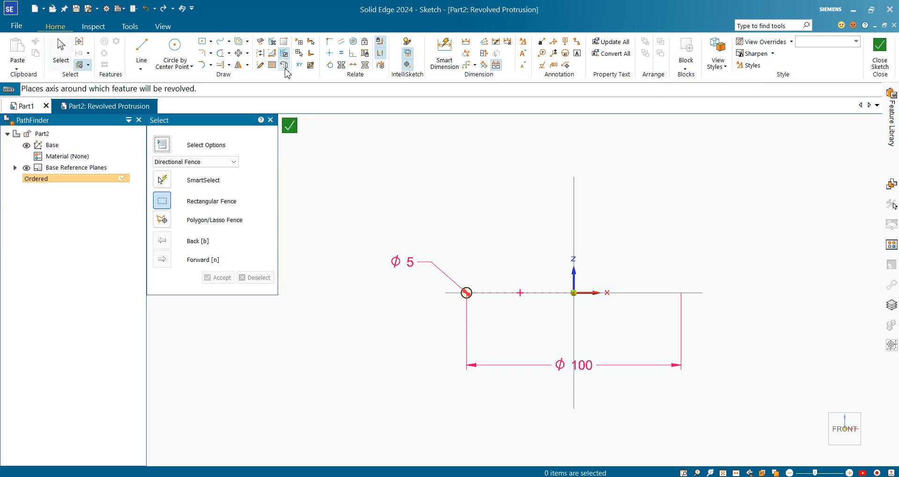
{"action": "left_click", "coordinate": [285, 65]}
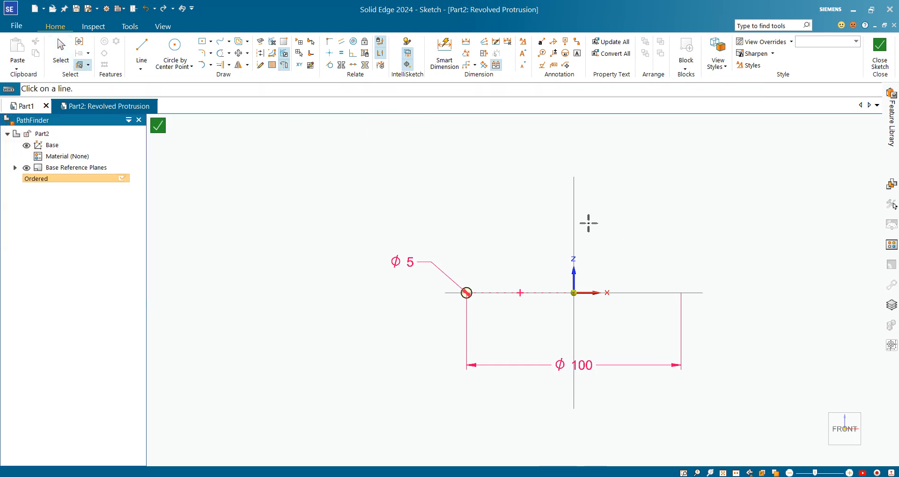
{"action": "left_click", "coordinate": [574, 209]}
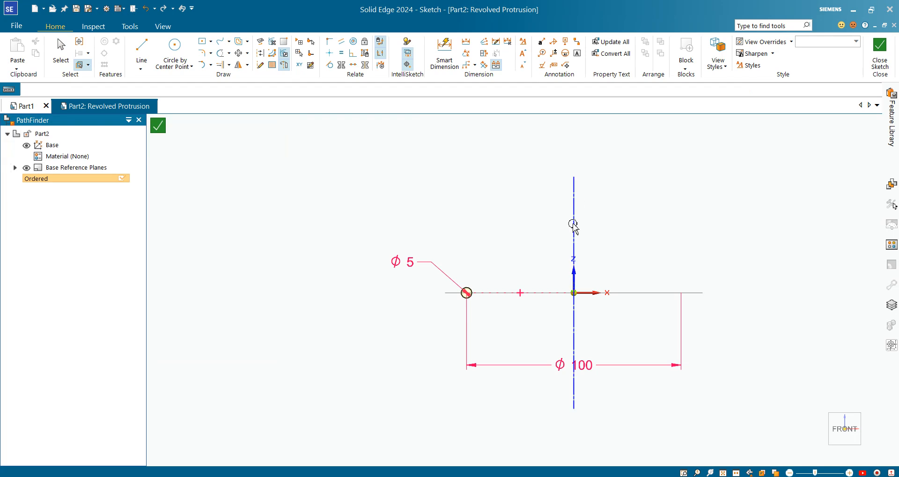
{"action": "left_click", "coordinate": [880, 47]}
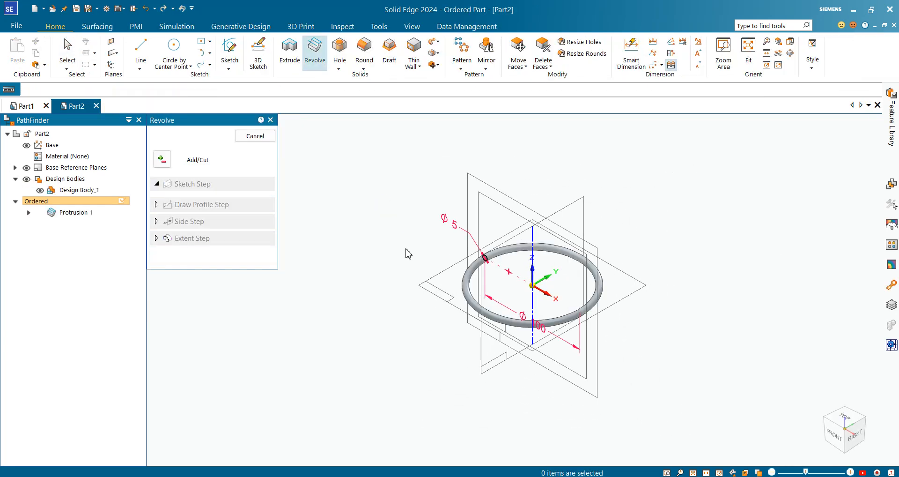
Finish the revolved protrusion of the circular profile into a ring.
{"action": "left_click", "coordinate": [255, 136]}
{"action": "scroll", "coordinate": [557, 300], "scroll_direction": "up", "scroll_amount": 3}
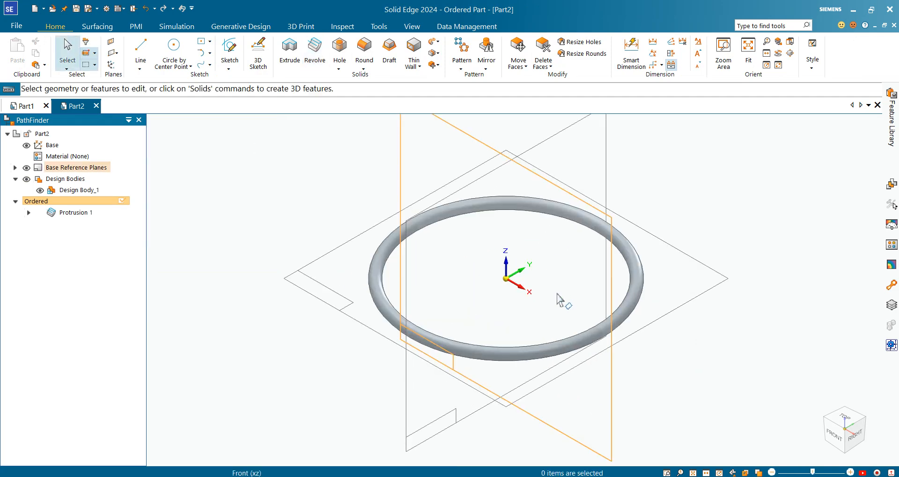
{"action": "scroll", "coordinate": [557, 295], "scroll_direction": "down", "scroll_amount": 3}
{"action": "scroll", "coordinate": [567, 309], "scroll_direction": "up", "scroll_amount": 4}
{"action": "scroll", "coordinate": [517, 318], "scroll_direction": "down", "scroll_amount": 2}
{"action": "scroll", "coordinate": [589, 264], "scroll_direction": "up", "scroll_amount": 1}
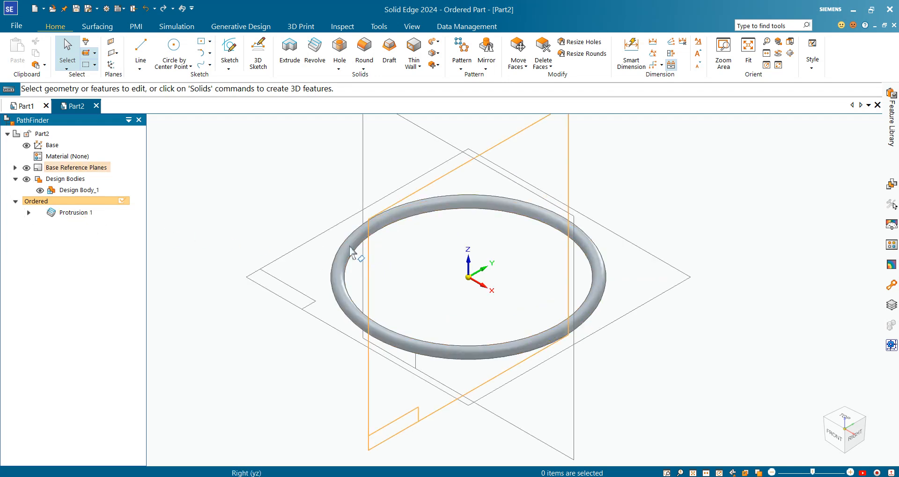
{"action": "double_click", "coordinate": [348, 251]}
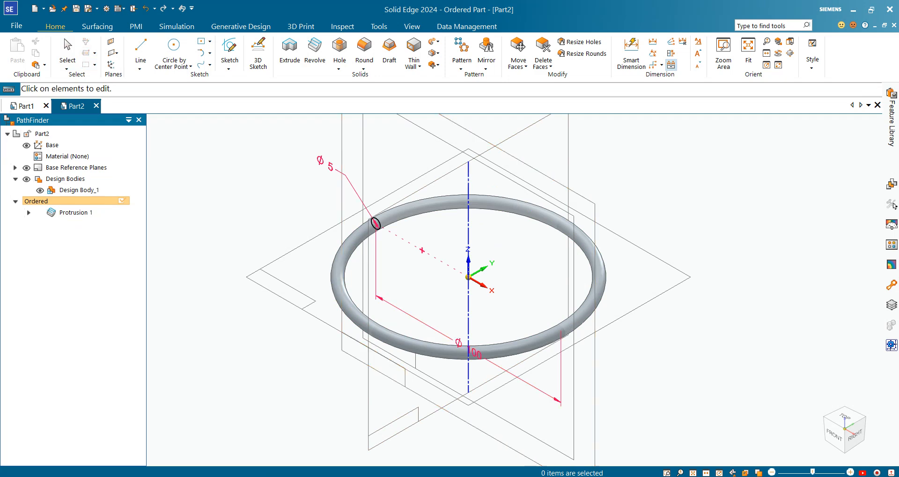
{"action": "left_click", "coordinate": [274, 261]}
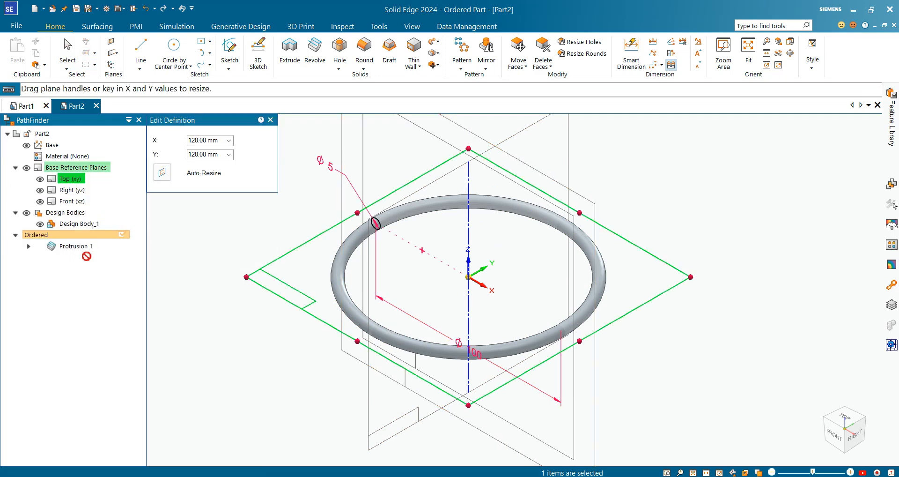
{"action": "key", "text": "Escape"}
{"action": "key", "text": "Escape"}
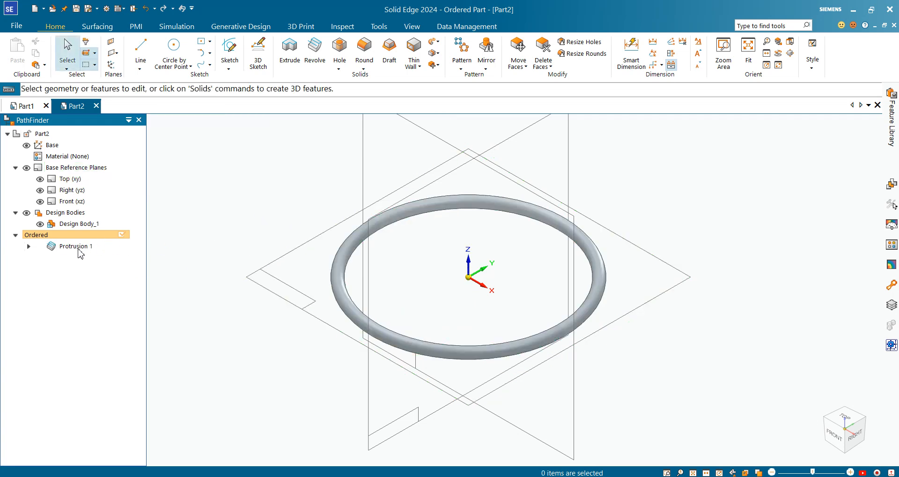
Edit the protrusion's profile and change the circle's diameter to 10 mm.
{"action": "double_click", "coordinate": [79, 250]}
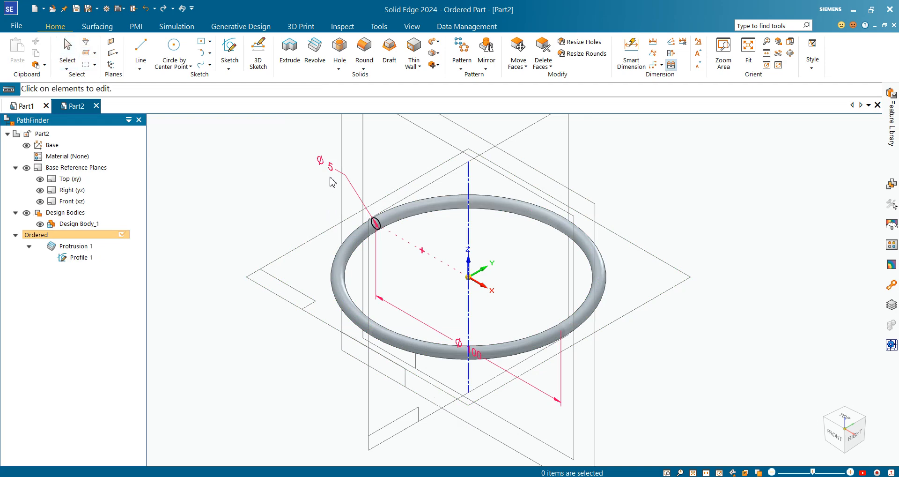
{"action": "left_click", "coordinate": [334, 173]}
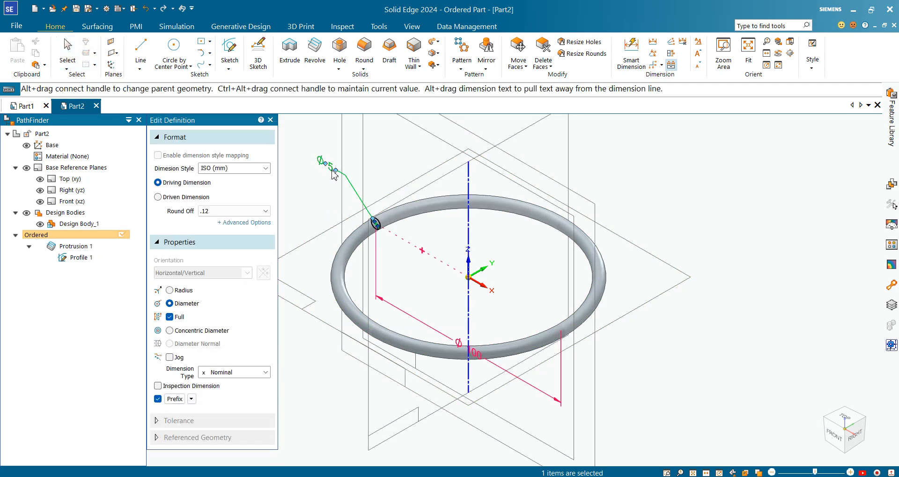
{"action": "type", "text": "10"}
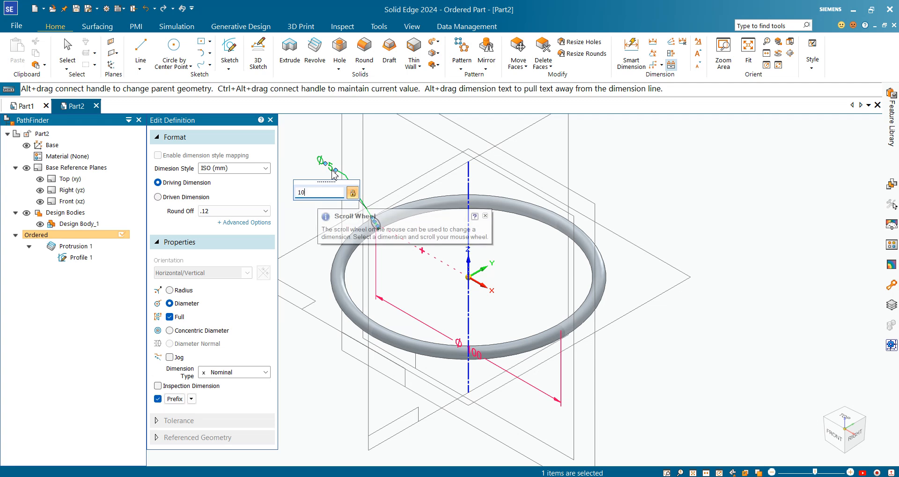
{"action": "key", "text": "Return"}
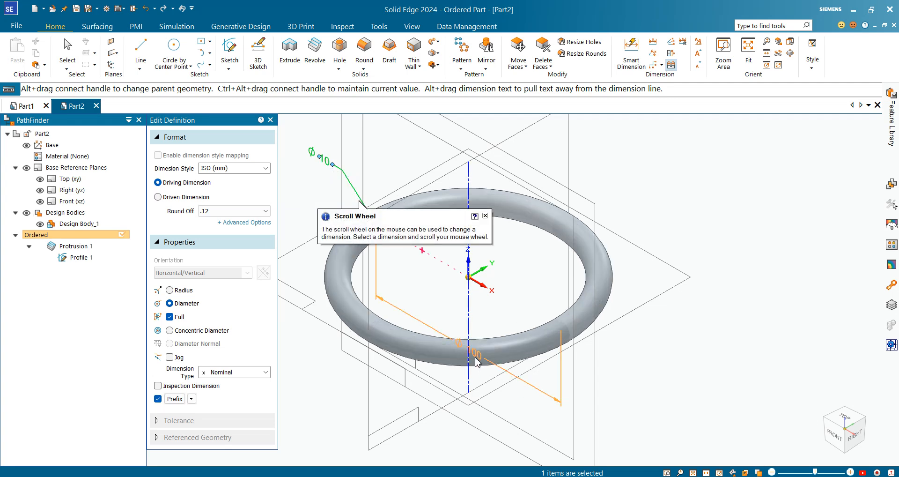
Change the ring's symmetric diameter dimension to 200 mm and leave the edit.
{"action": "left_click_drag", "start_coordinate": [476, 359], "coordinate": [446, 398]}
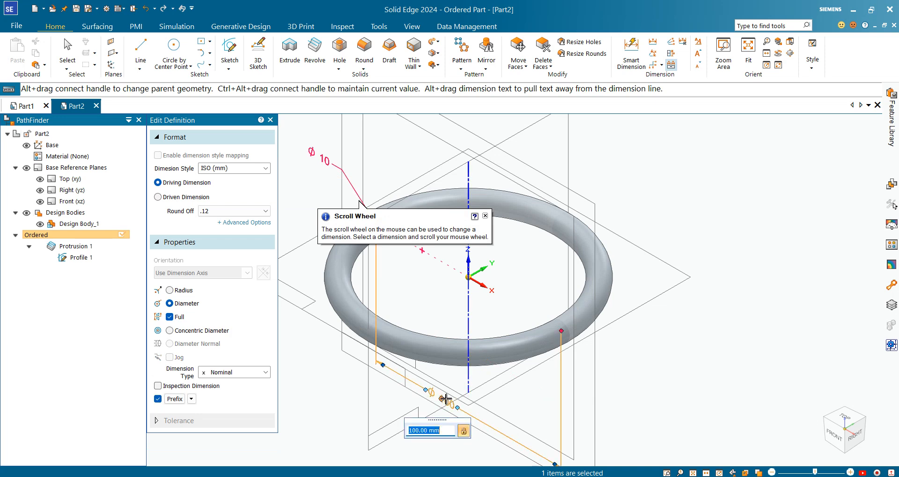
{"action": "type", "text": "200"}
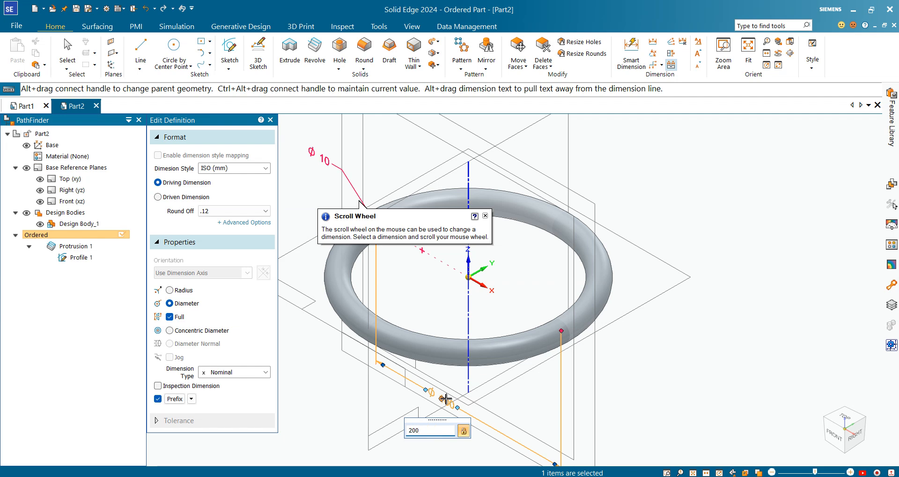
{"action": "key", "text": "Return"}
{"action": "scroll", "coordinate": [759, 210], "scroll_direction": "down", "scroll_amount": 5}
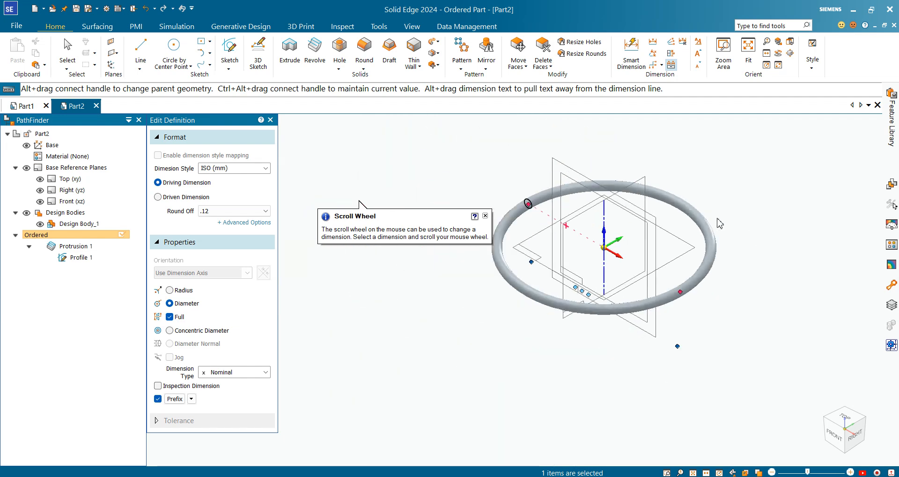
{"action": "scroll", "coordinate": [759, 210], "scroll_direction": "up", "scroll_amount": 3}
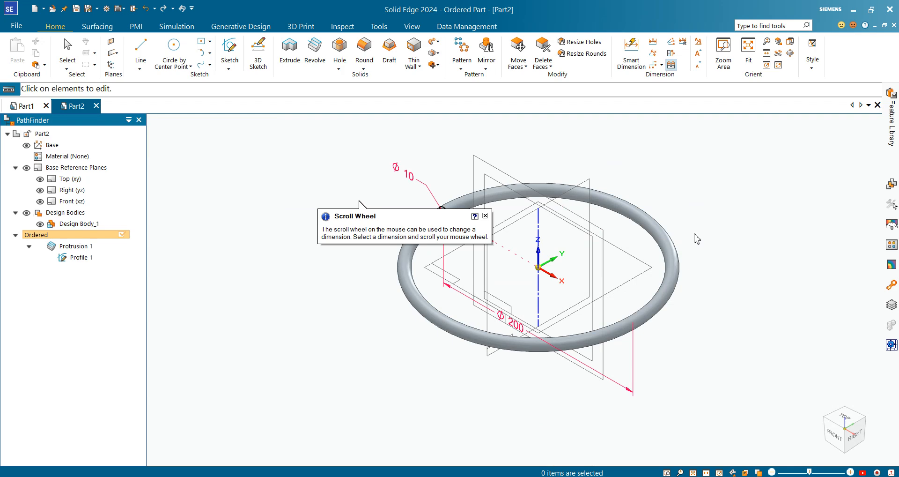
{"action": "scroll", "coordinate": [740, 150], "scroll_direction": "down", "scroll_amount": 1}
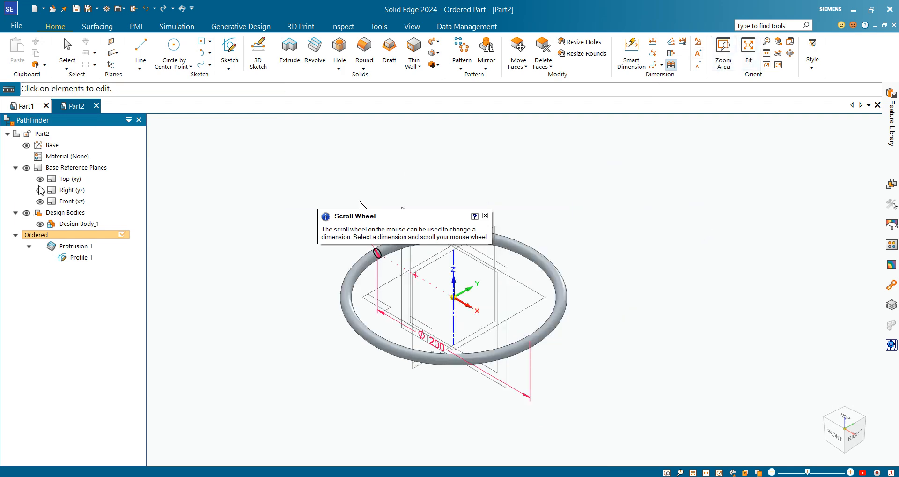
{"action": "left_click", "coordinate": [539, 235]}
{"action": "key", "text": "Escape"}
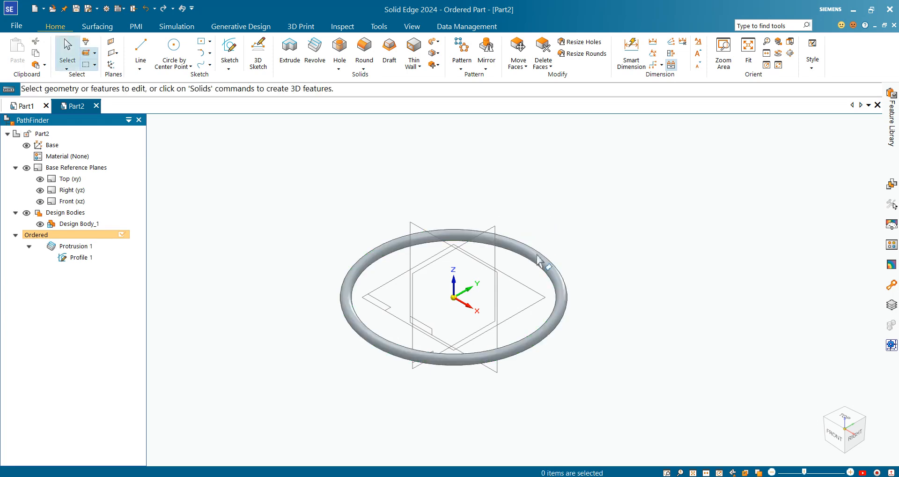
{"action": "scroll", "coordinate": [397, 305], "scroll_direction": "up", "scroll_amount": 2}
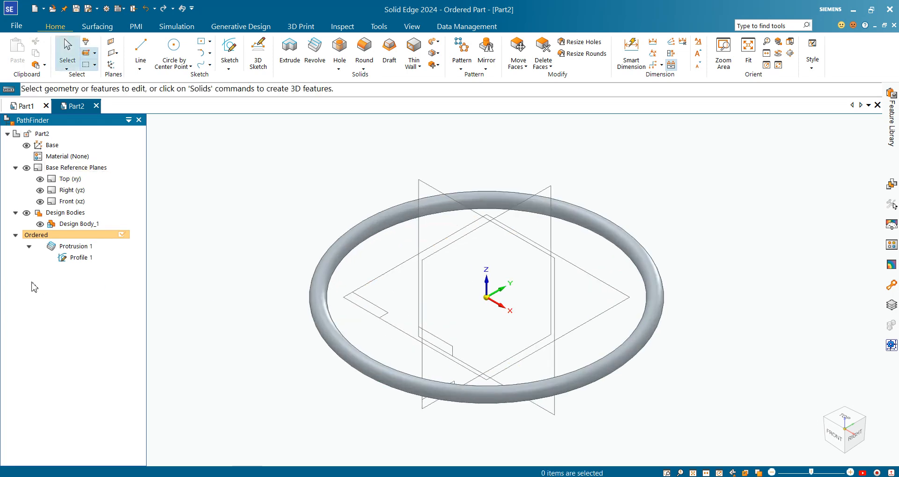
Edit the ring's profile again and change the circle's diameter to 15 mm, then leave the edit.
{"action": "left_click", "coordinate": [83, 257]}
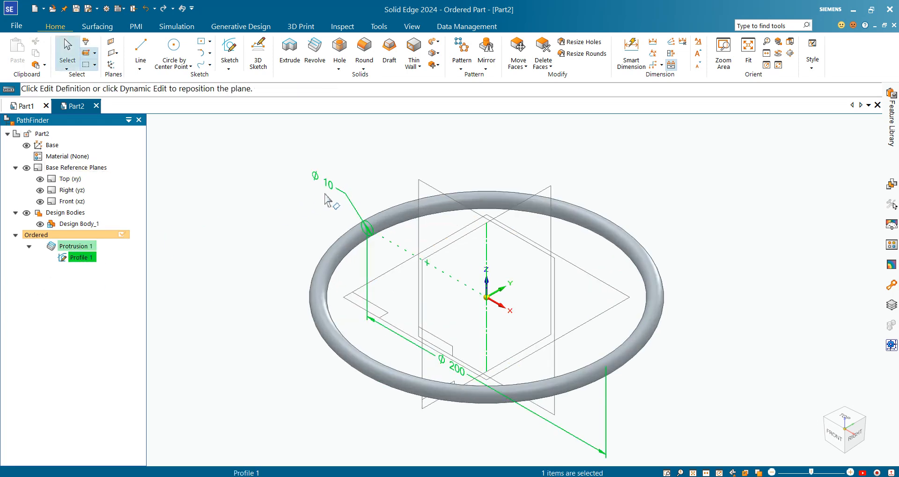
{"action": "left_click", "coordinate": [333, 193]}
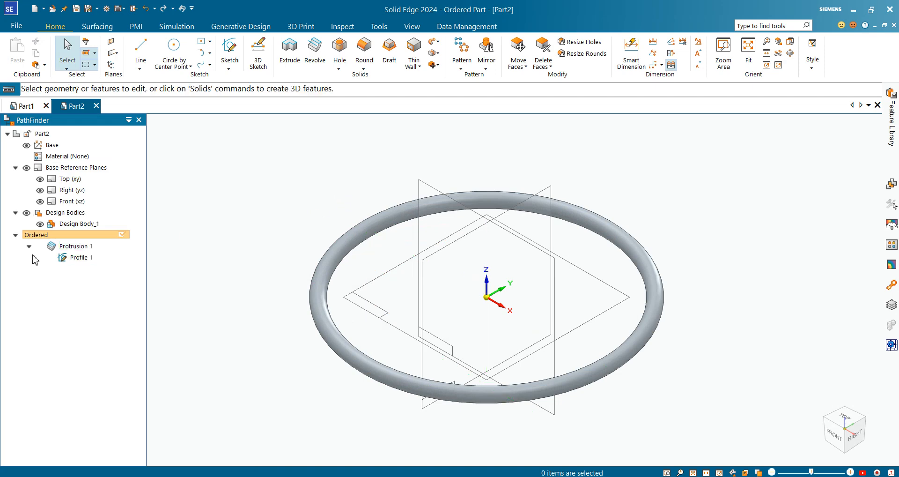
{"action": "double_click", "coordinate": [76, 258]}
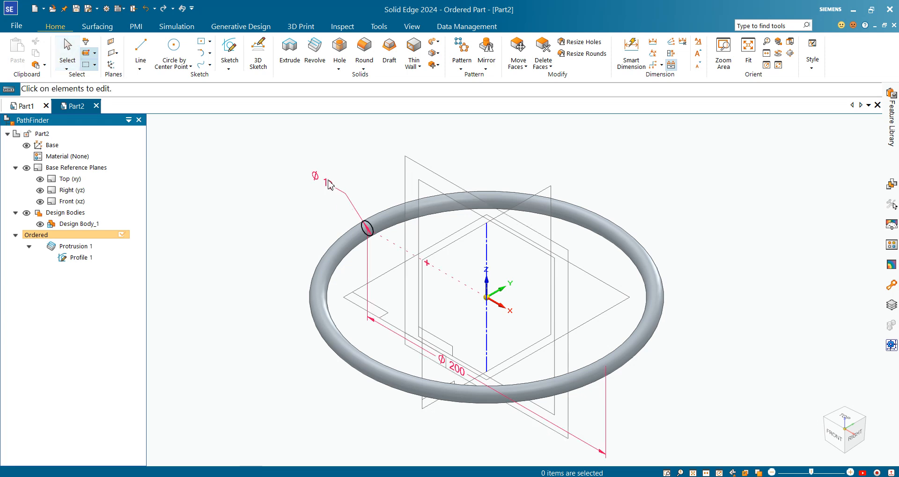
{"action": "left_click", "coordinate": [330, 191]}
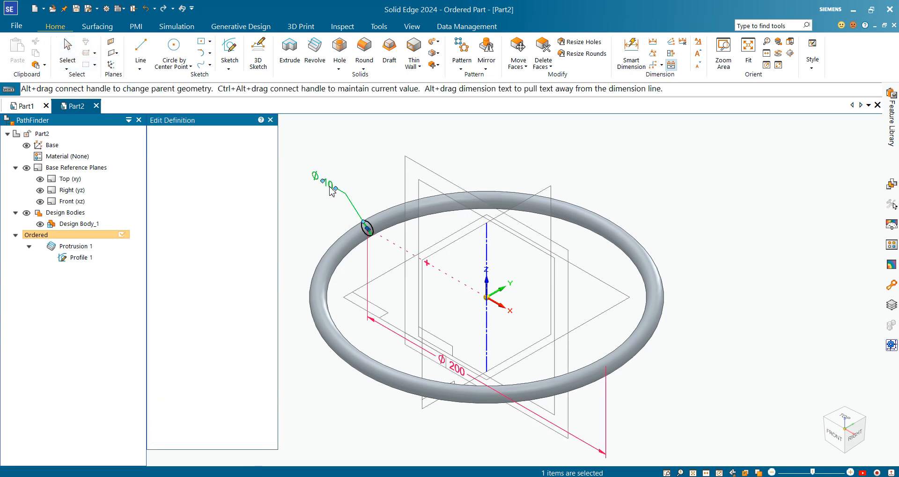
{"action": "key", "text": "Return"}
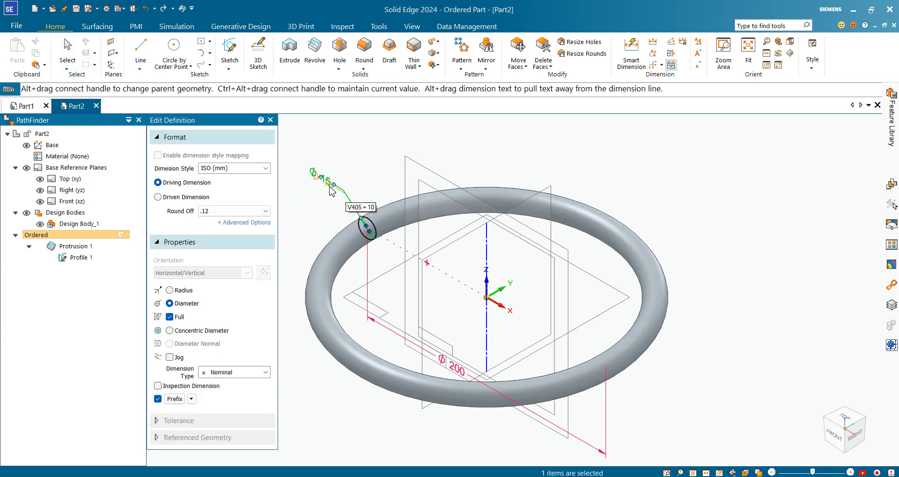
{"action": "left_click", "coordinate": [576, 131]}
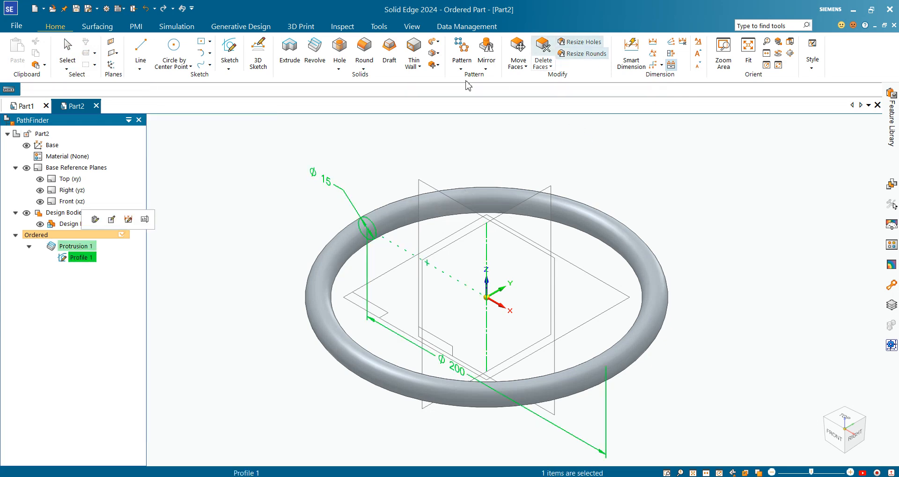
Start a Revolve feature set to cut and choose the front reference plane for its sketch.
{"action": "left_click", "coordinate": [313, 57]}
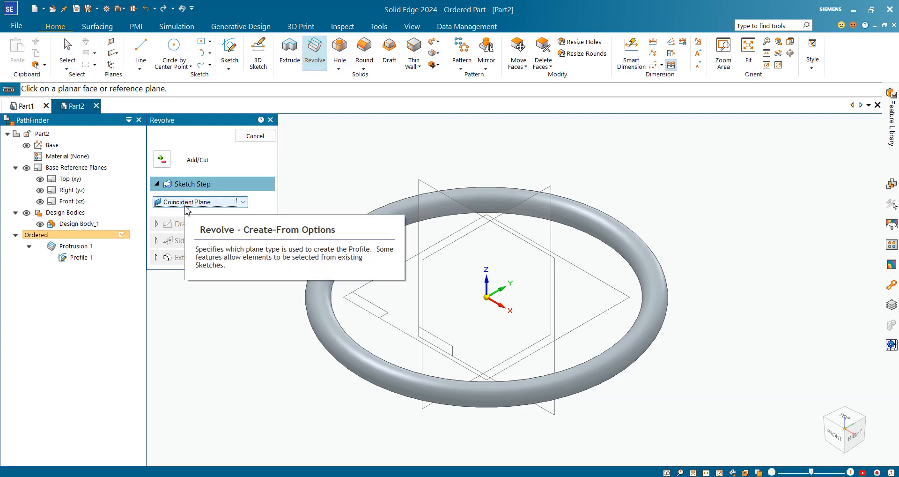
{"action": "left_click", "coordinate": [160, 164]}
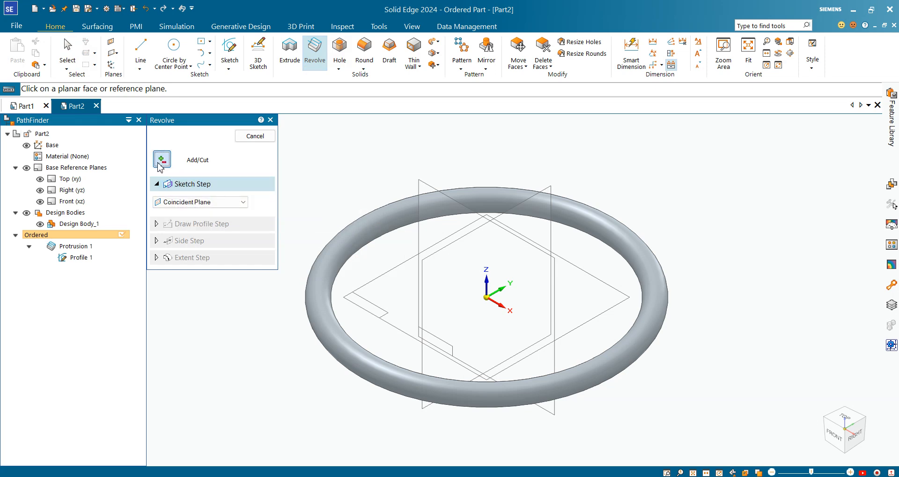
{"action": "left_click", "coordinate": [179, 202]}
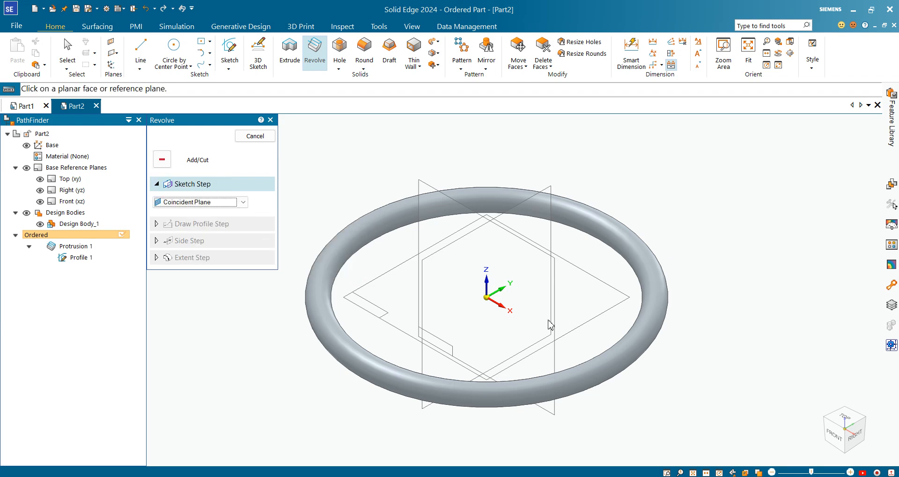
{"action": "left_click", "coordinate": [428, 237]}
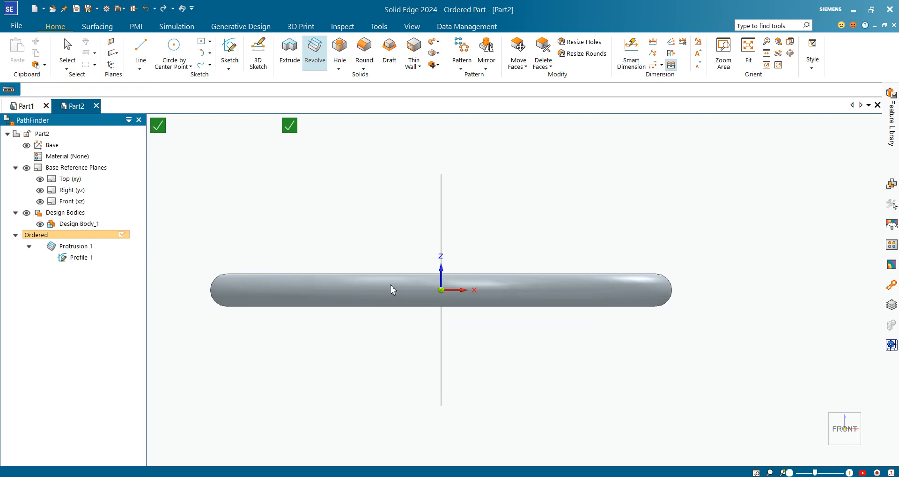
Draw two rectangles by 2 points at the ring's left end, one just above and one just below the ring.
{"action": "key", "text": "l"}
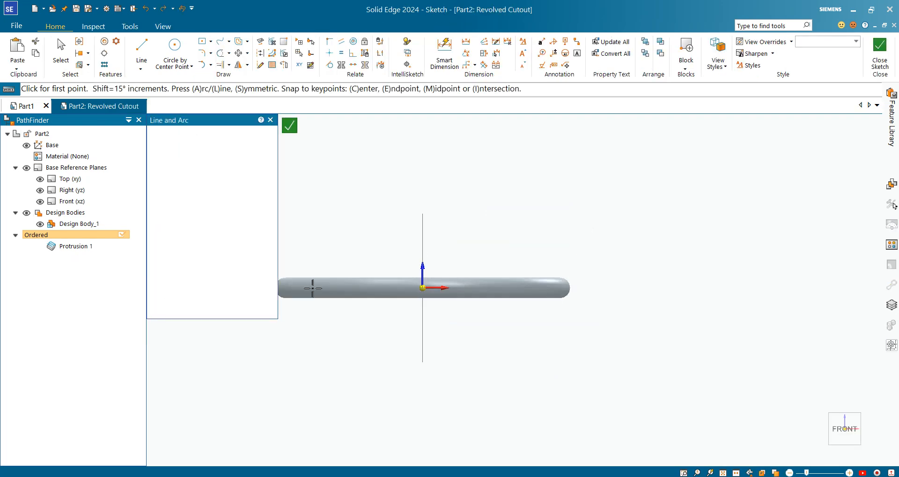
{"action": "scroll", "coordinate": [318, 272], "scroll_direction": "up", "scroll_amount": 5}
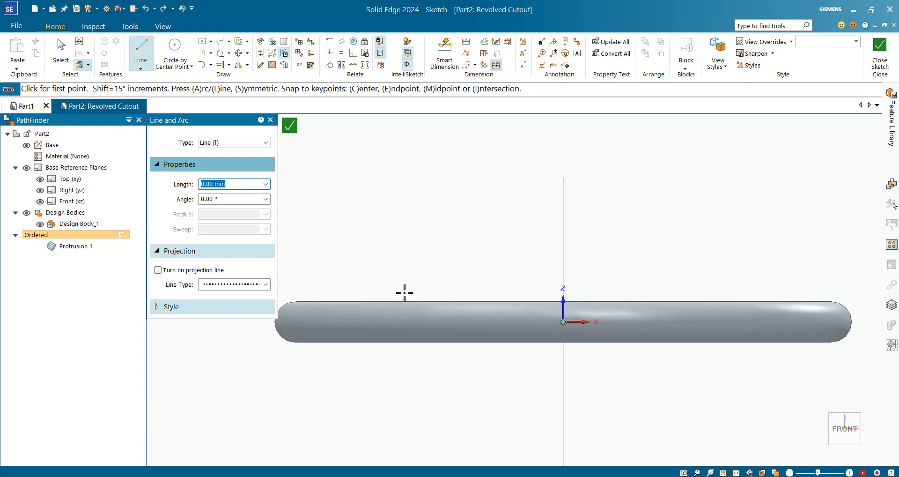
{"action": "left_click", "coordinate": [211, 43]}
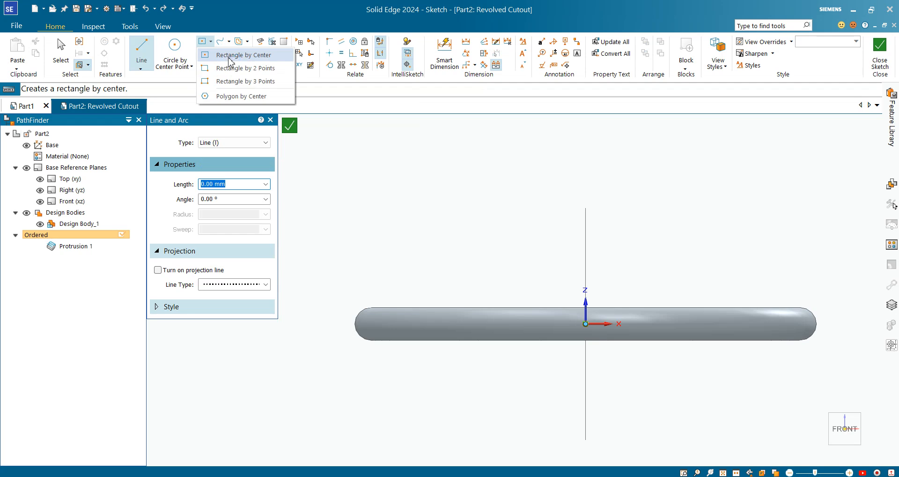
{"action": "left_click", "coordinate": [229, 58]}
{"action": "left_click", "coordinate": [212, 43]}
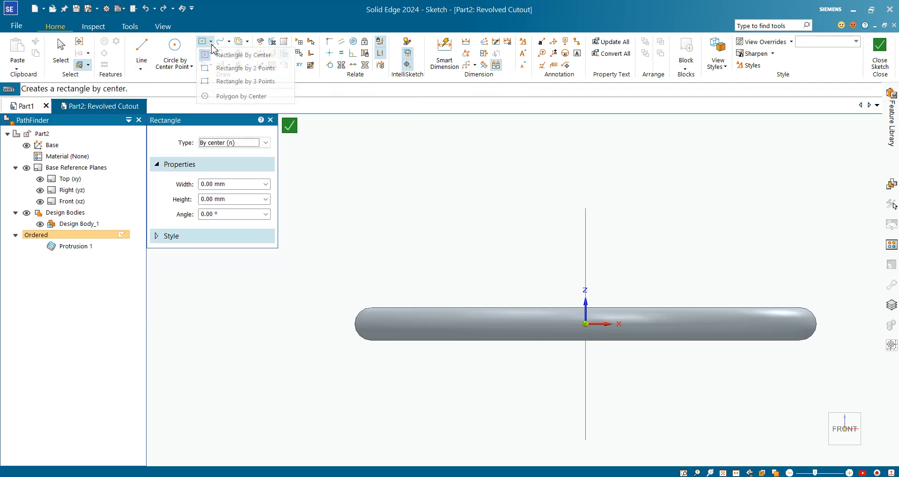
{"action": "left_click", "coordinate": [229, 69]}
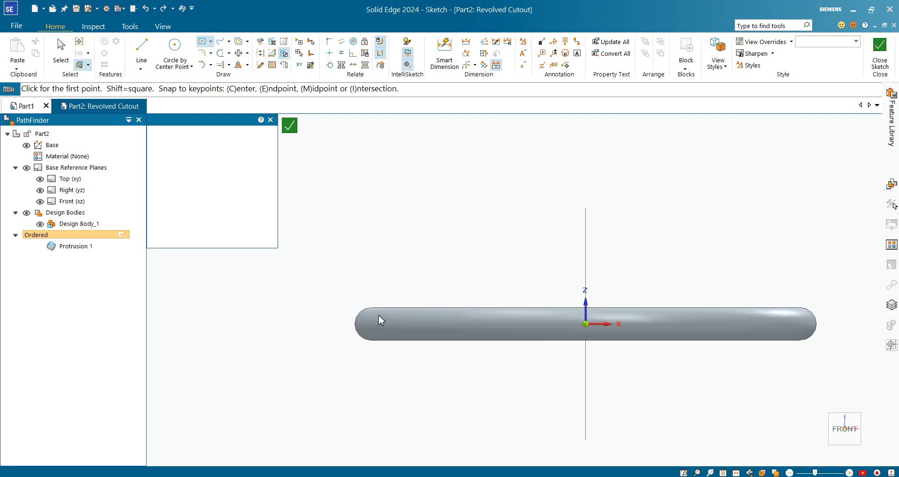
{"action": "scroll", "coordinate": [369, 312], "scroll_direction": "up", "scroll_amount": 2}
{"action": "left_click", "coordinate": [345, 290]}
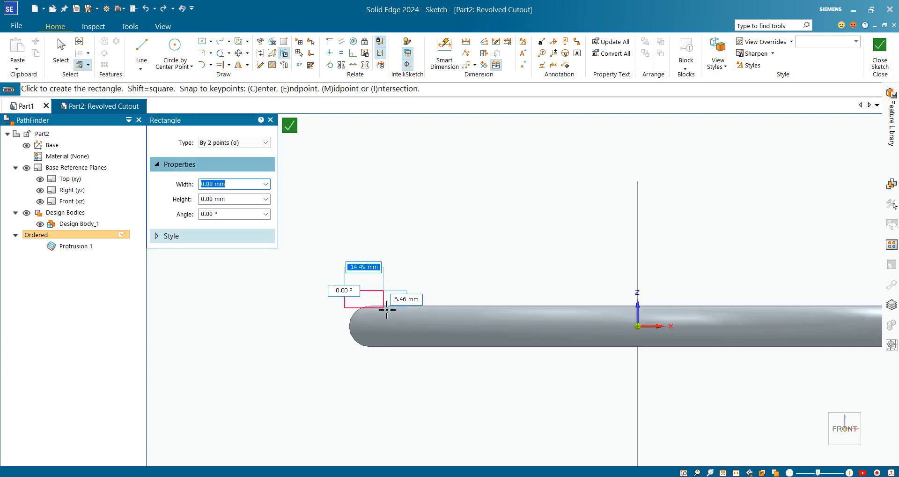
{"action": "left_click", "coordinate": [403, 306]}
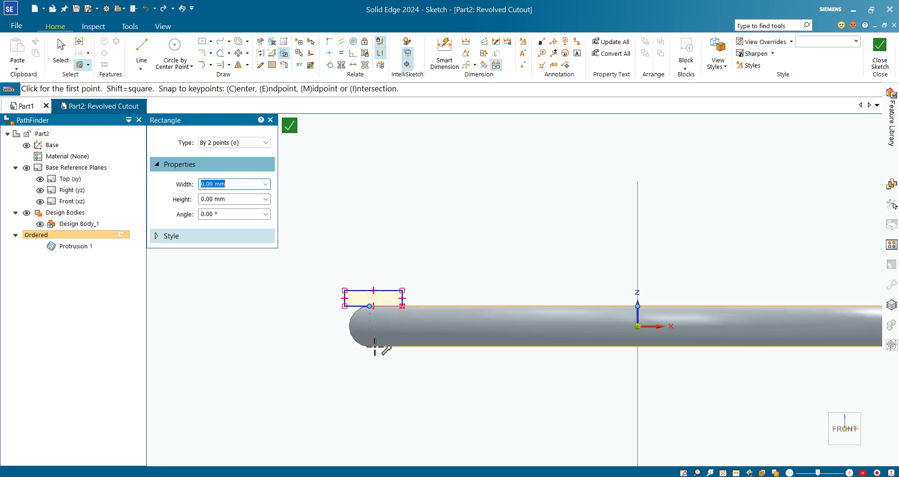
{"action": "left_click", "coordinate": [344, 346]}
{"action": "left_click", "coordinate": [405, 355]}
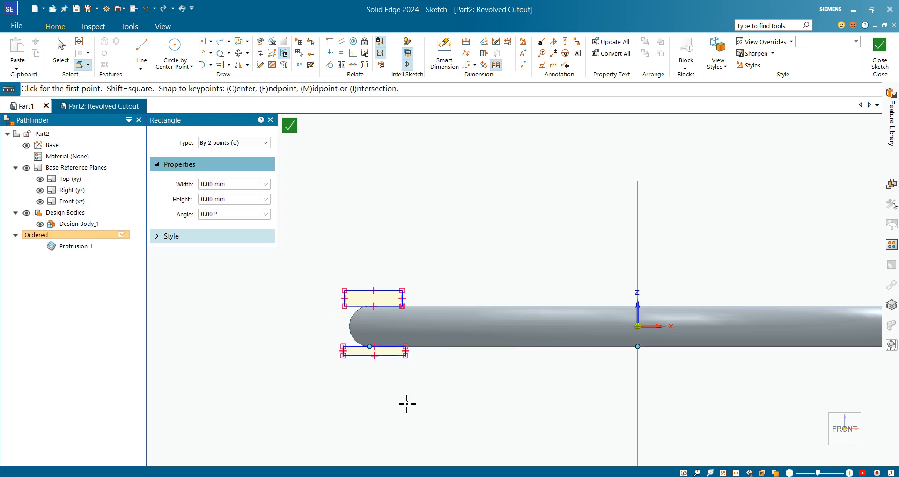
Move the lower rectangle's upper right corner slightly upward onto the ring's edge.
{"action": "scroll", "coordinate": [408, 403], "scroll_direction": "up", "scroll_amount": 4}
{"action": "key", "text": "Escape"}
{"action": "scroll", "coordinate": [374, 307], "scroll_direction": "up", "scroll_amount": 2}
{"action": "scroll", "coordinate": [309, 277], "scroll_direction": "up", "scroll_amount": 1}
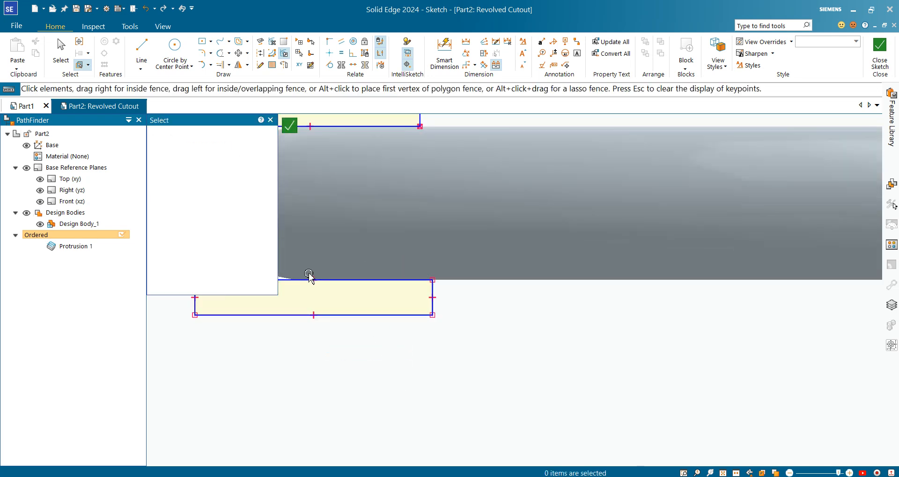
{"action": "scroll", "coordinate": [309, 276], "scroll_direction": "up", "scroll_amount": 2}
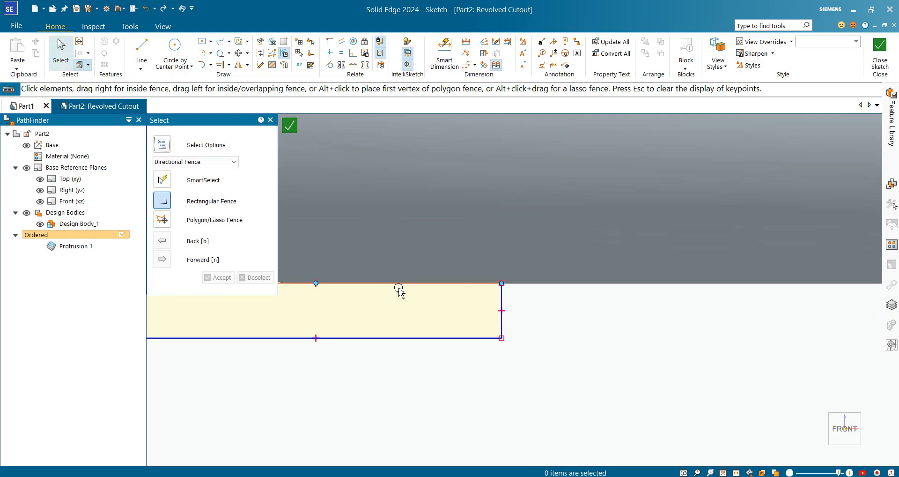
{"action": "left_click", "coordinate": [505, 283]}
{"action": "mouse_move", "coordinate": [501, 283]}
{"action": "left_mouse_down"}
{"action": "mouse_move", "coordinate": [502, 249]}
{"action": "mouse_move", "coordinate": [506, 272]}
{"action": "left_mouse_up"}
{"action": "left_click", "coordinate": [557, 339]}
{"action": "scroll", "coordinate": [549, 322], "scroll_direction": "down", "scroll_amount": 1}
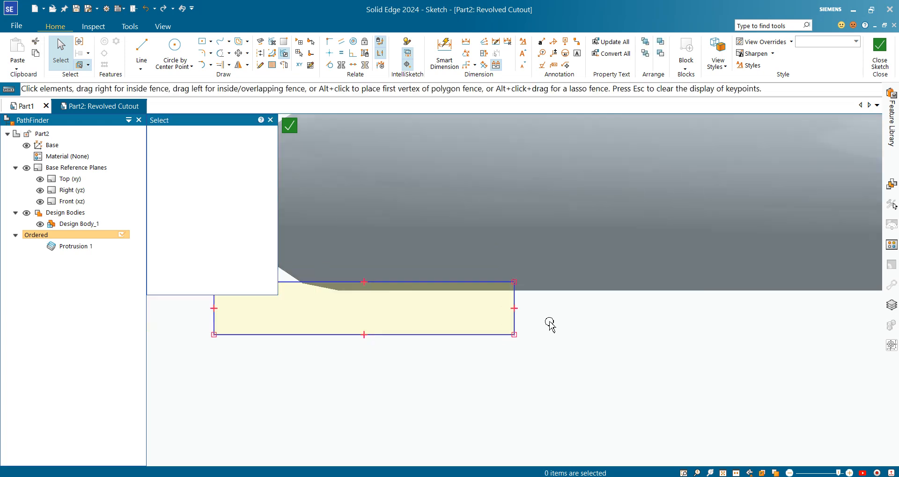
{"action": "scroll", "coordinate": [550, 323], "scroll_direction": "down", "scroll_amount": 3}
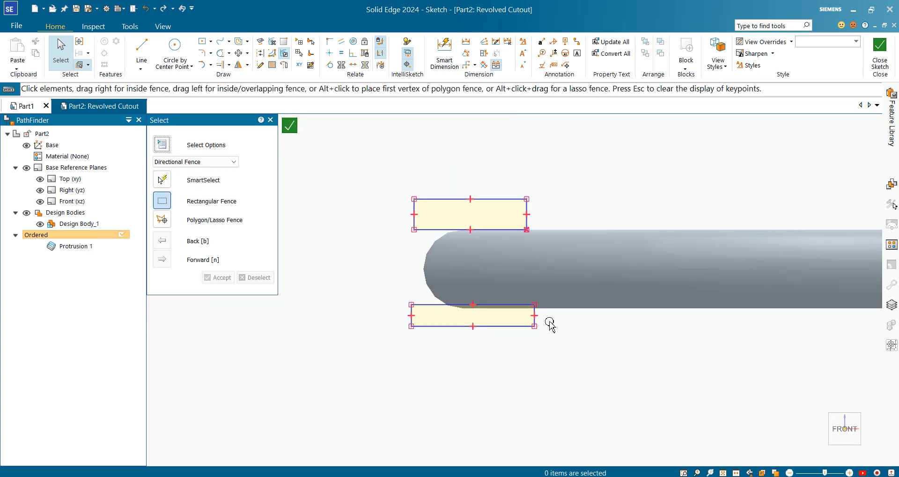
Dimension the upper rectangle's width as 20 mm and turn off the auto-scale sketch message.
{"action": "left_click", "coordinate": [447, 53]}
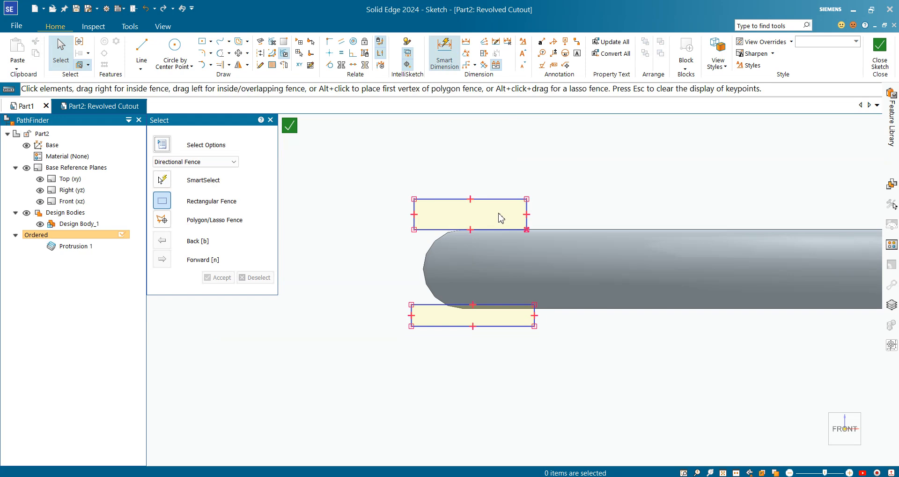
{"action": "left_click", "coordinate": [413, 209]}
{"action": "left_click", "coordinate": [529, 211]}
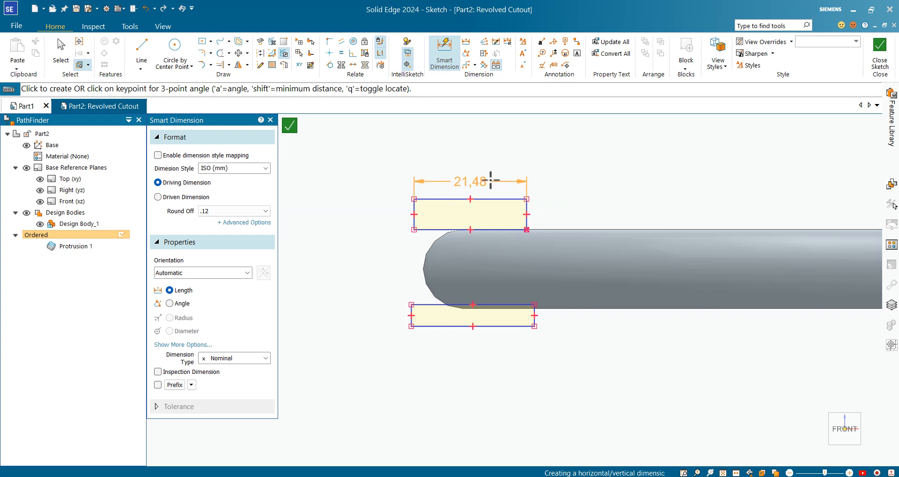
{"action": "left_click", "coordinate": [493, 173]}
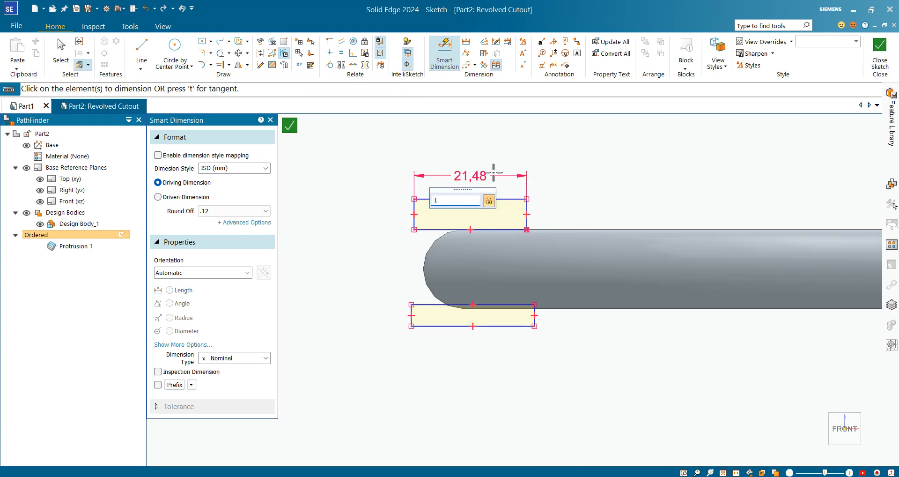
{"action": "type", "text": "20"}
{"action": "key", "text": "Return"}
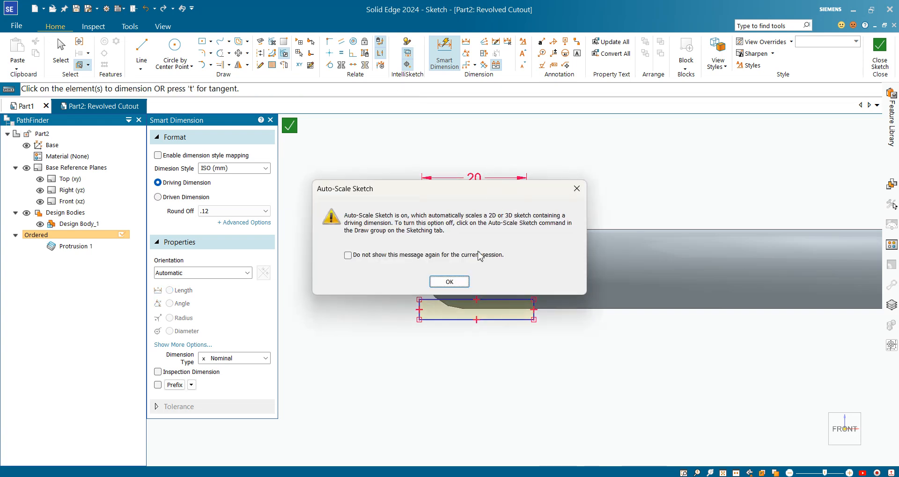
{"action": "left_click", "coordinate": [383, 255]}
{"action": "left_click", "coordinate": [450, 282]}
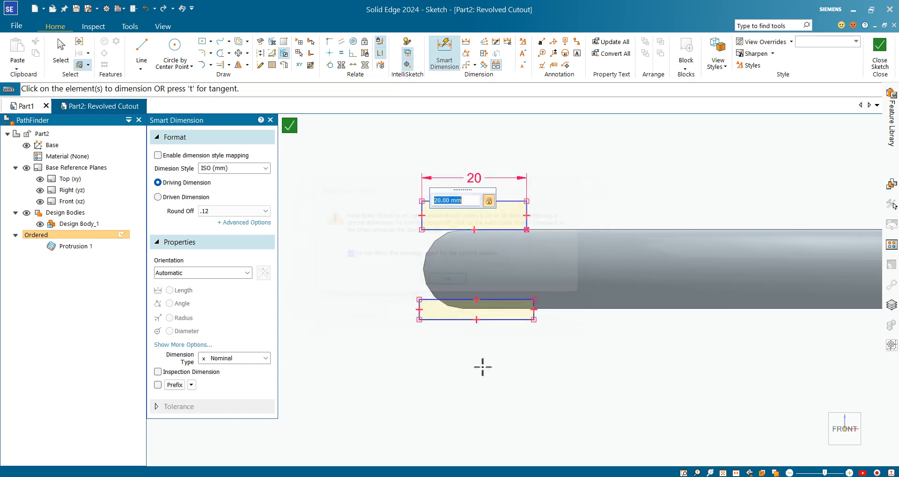
Dimension the lower rectangle's width as 20 mm.
{"action": "scroll", "coordinate": [429, 309], "scroll_direction": "up", "scroll_amount": 3}
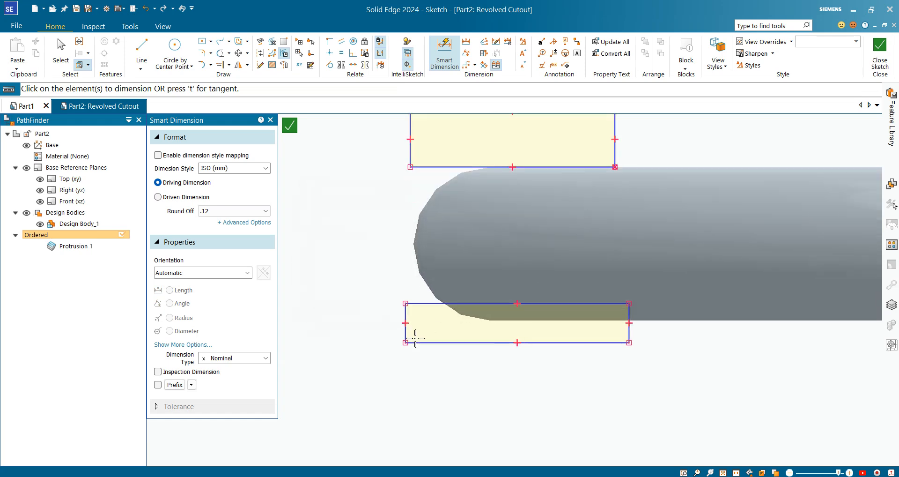
{"action": "left_click", "coordinate": [405, 323]}
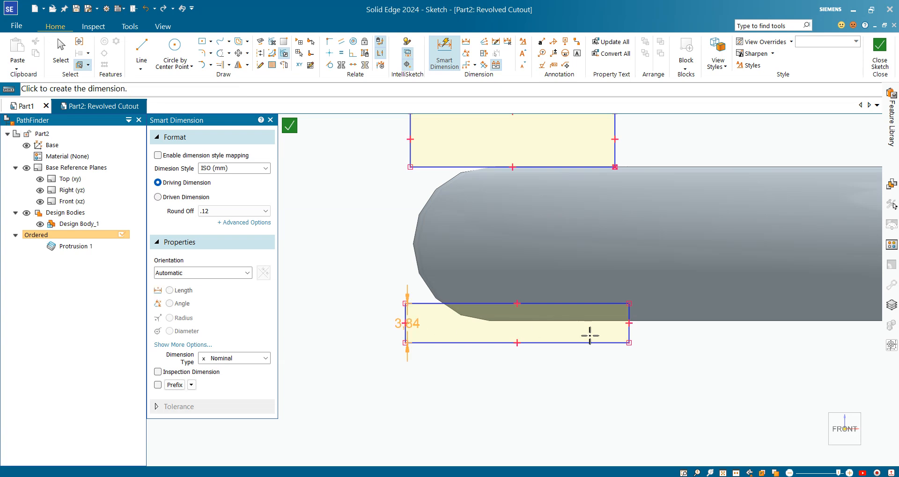
{"action": "left_click", "coordinate": [629, 322]}
{"action": "left_click", "coordinate": [535, 381]}
{"action": "type", "text": "20"}
{"action": "key", "text": "Return"}
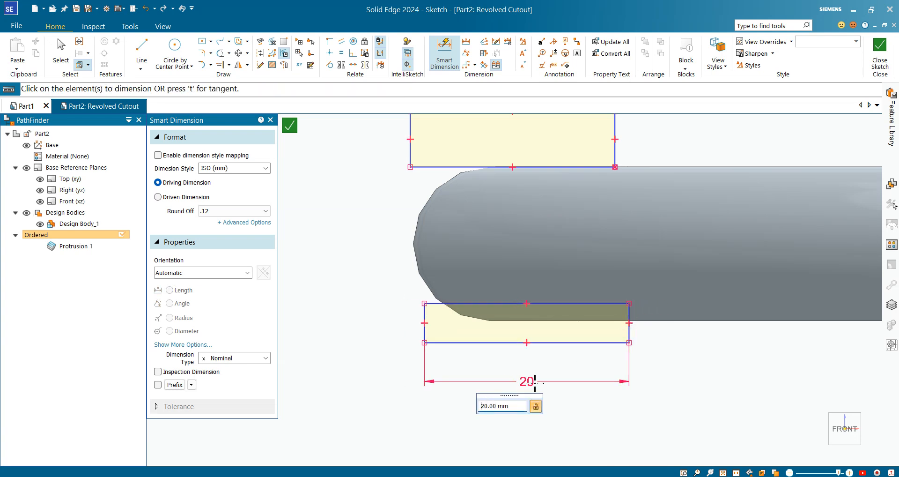
Dimension the distance from the upper rectangle's right edge to the vertical axis as 90 mm.
{"action": "scroll", "coordinate": [534, 383], "scroll_direction": "down", "scroll_amount": 5}
{"action": "scroll", "coordinate": [673, 372], "scroll_direction": "up", "scroll_amount": 4}
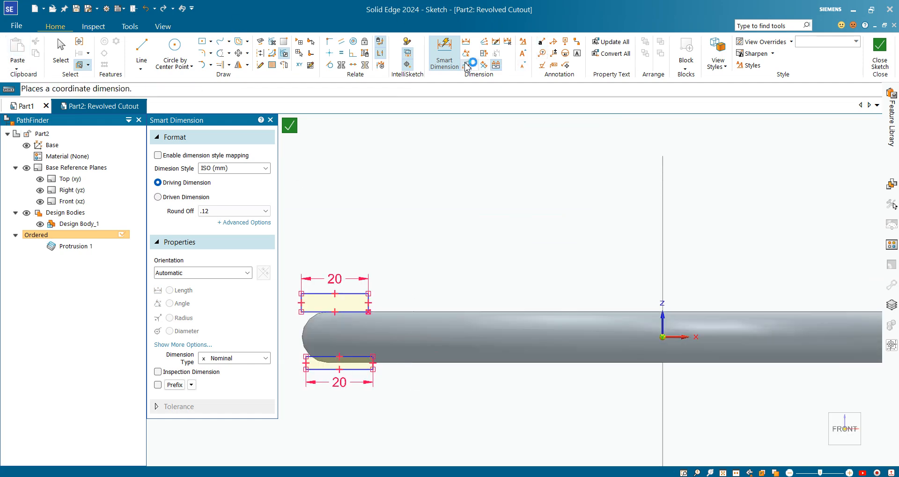
{"action": "left_click", "coordinate": [369, 304]}
{"action": "left_click", "coordinate": [663, 281]}
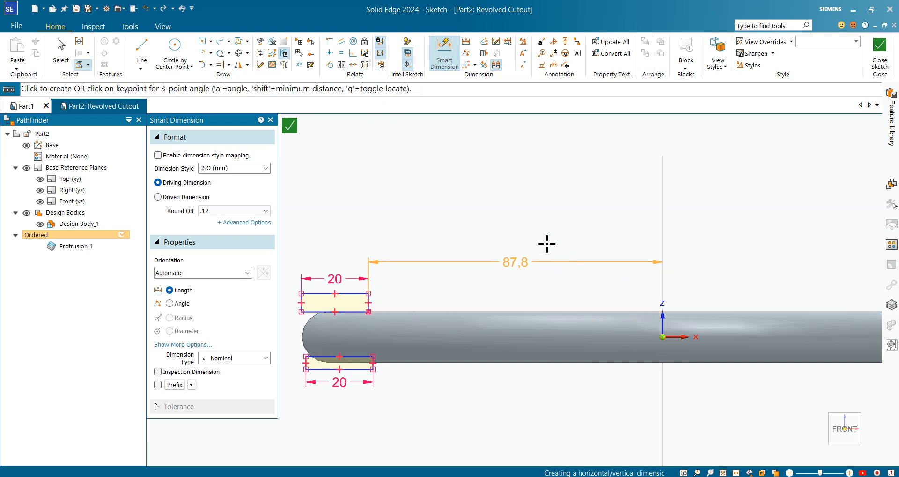
{"action": "left_click", "coordinate": [490, 210]}
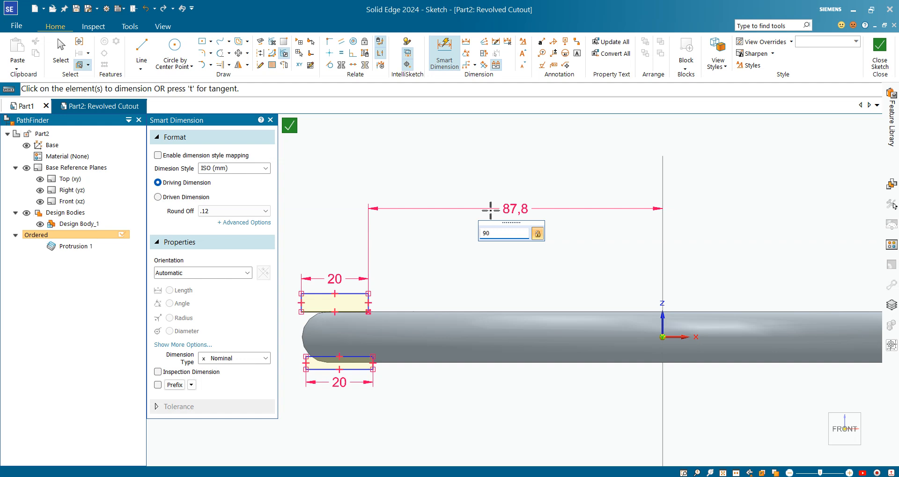
{"action": "key", "text": "Return"}
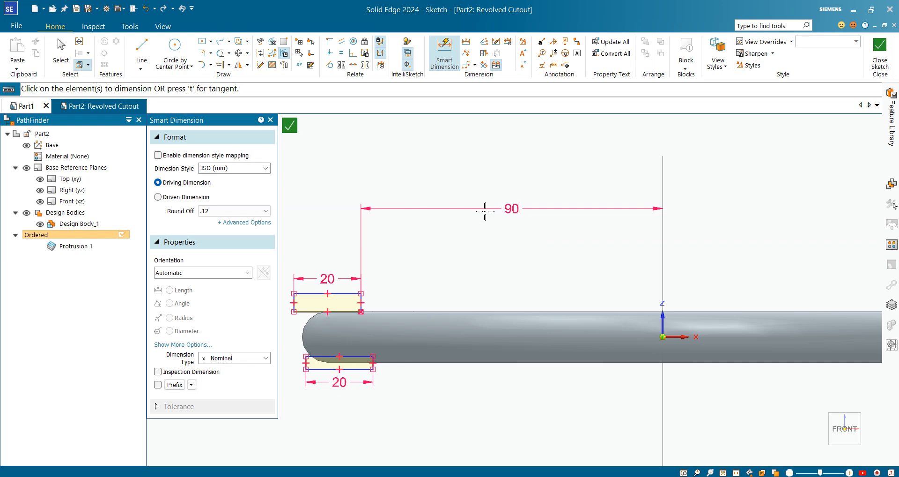
{"action": "scroll", "coordinate": [352, 362], "scroll_direction": "up", "scroll_amount": 2}
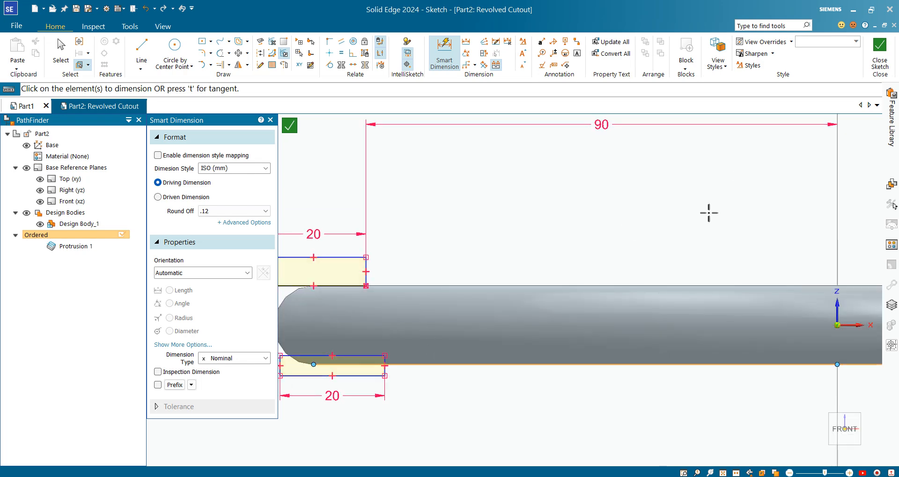
Dimension the upper rectangle's height as 5 mm.
{"action": "scroll", "coordinate": [702, 212], "scroll_direction": "down", "scroll_amount": 3}
{"action": "scroll", "coordinate": [483, 299], "scroll_direction": "up", "scroll_amount": 4}
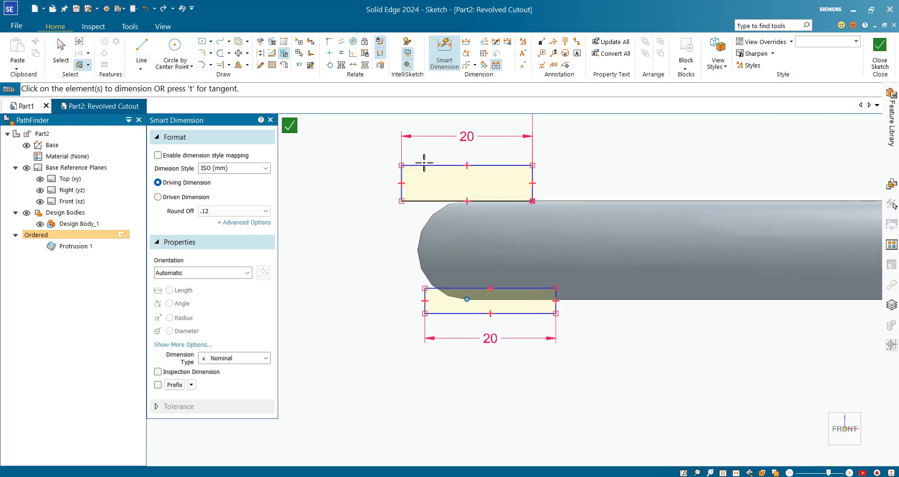
{"action": "left_click", "coordinate": [425, 166]}
{"action": "left_click", "coordinate": [425, 200]}
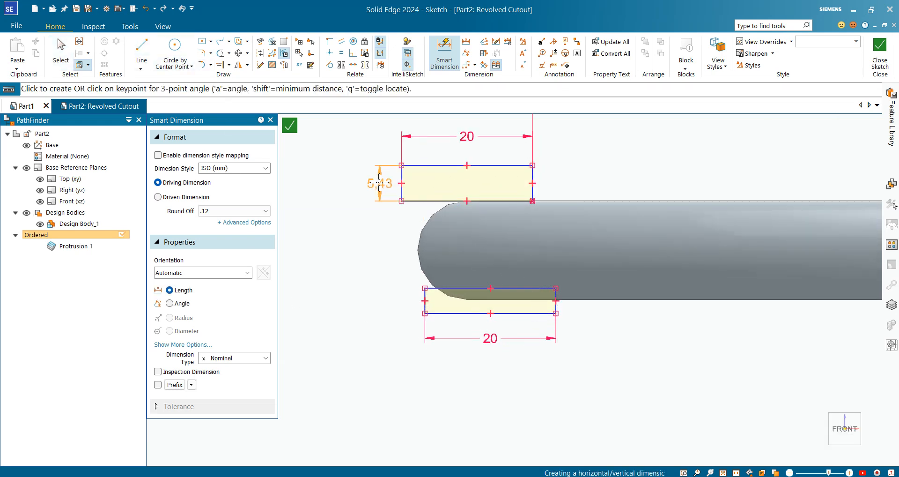
{"action": "left_click", "coordinate": [368, 183]}
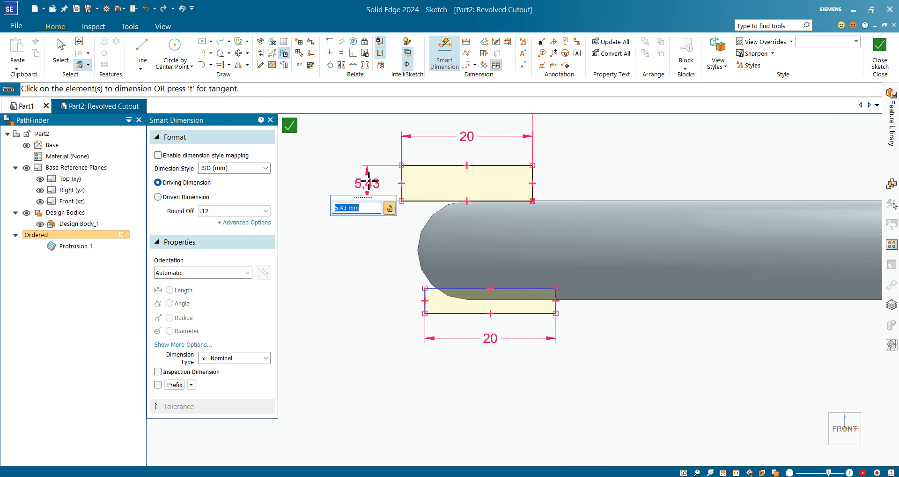
{"action": "type", "text": "5"}
{"action": "key", "text": "Return"}
{"action": "scroll", "coordinate": [504, 211], "scroll_direction": "up", "scroll_amount": 3}
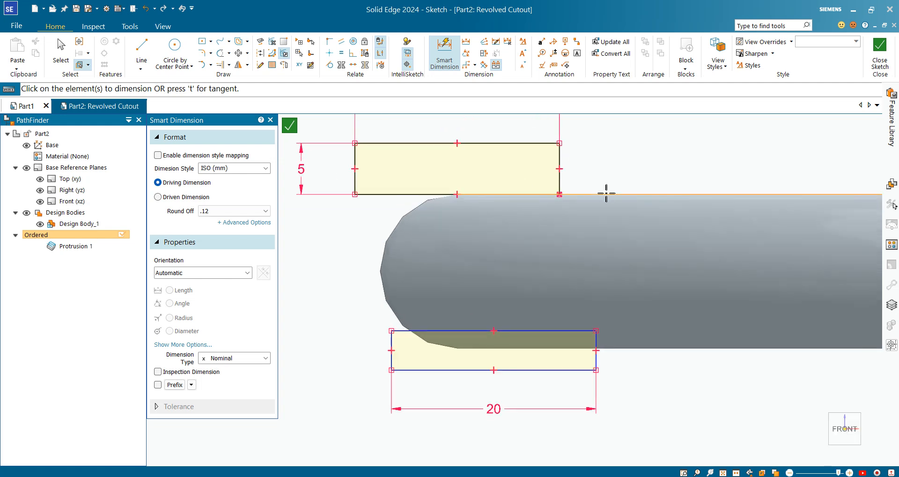
{"action": "key", "text": "Escape"}
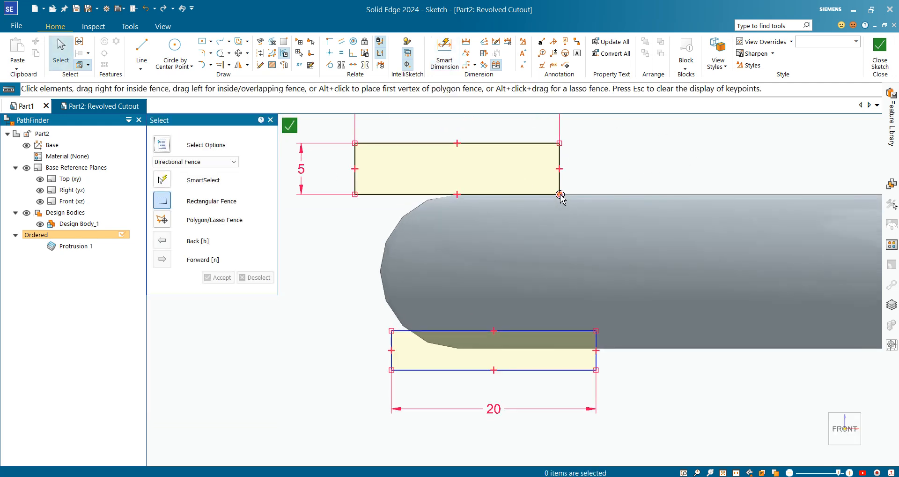
Select the upper rectangle's bottom edge and move it slightly downward, off the ring's top edge.
{"action": "right_click", "coordinate": [560, 194]}
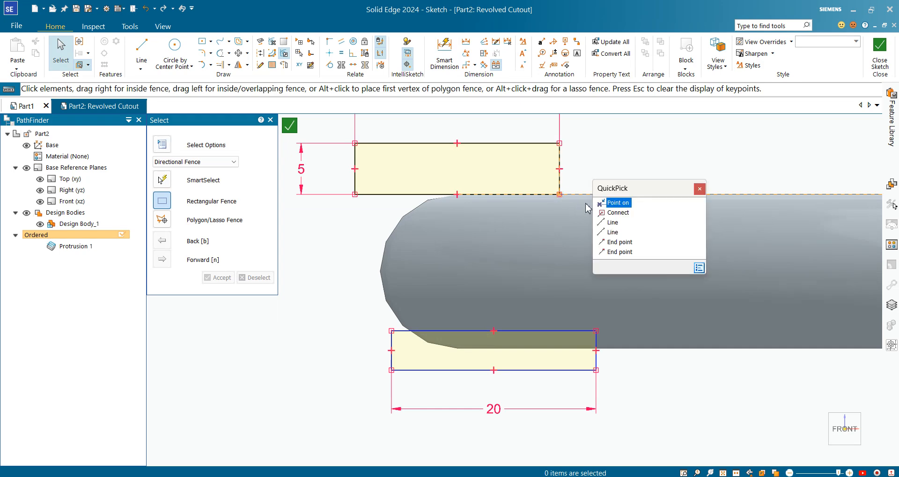
{"action": "left_click", "coordinate": [615, 211]}
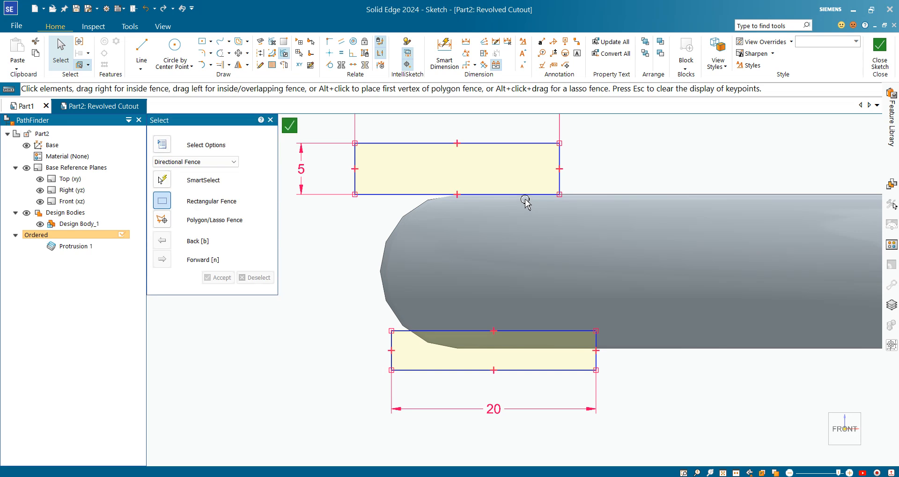
{"action": "left_click", "coordinate": [562, 197]}
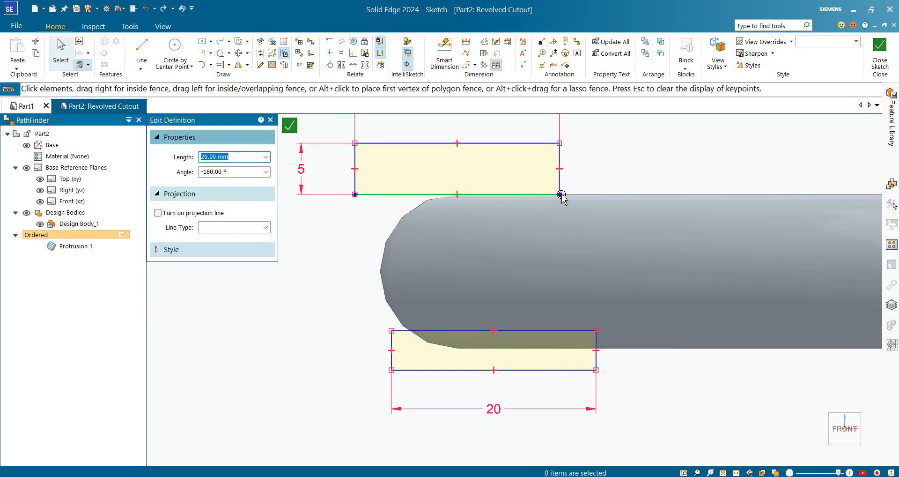
{"action": "left_click_drag", "start_coordinate": [561, 204], "coordinate": [561, 207]}
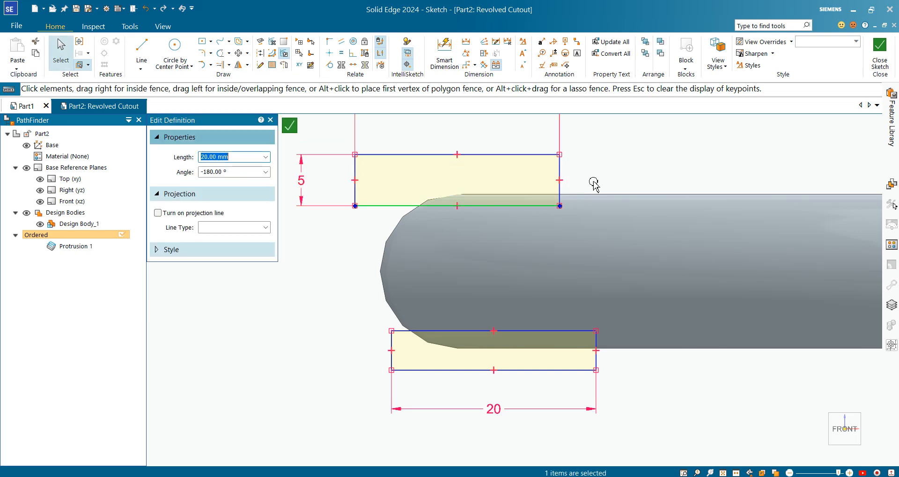
{"action": "key", "text": "Escape"}
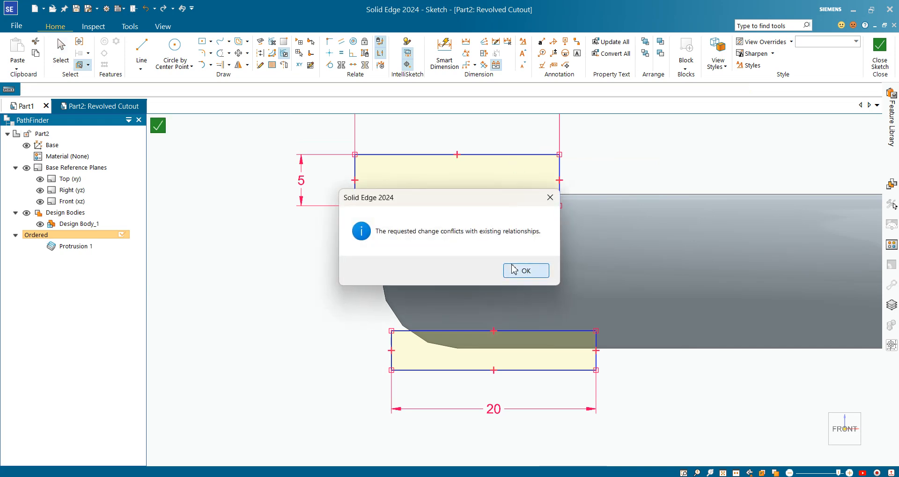
{"action": "left_click", "coordinate": [513, 270]}
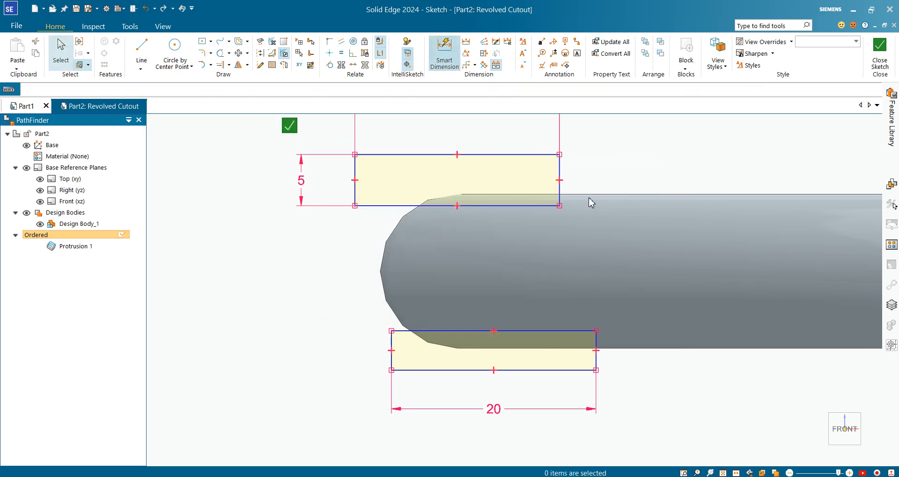
Dimension the gap between the upper rectangle's bottom edge and the ring's top edge as 1 mm.
{"action": "left_click", "coordinate": [526, 206]}
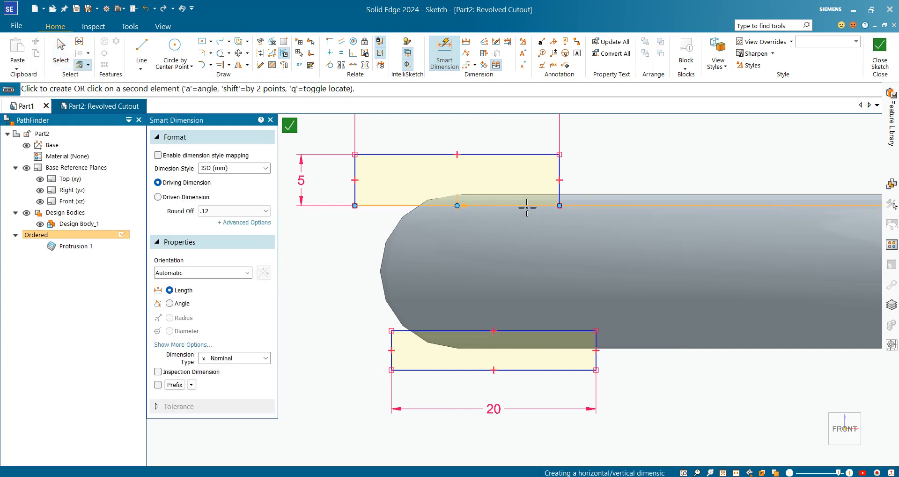
{"action": "left_click", "coordinate": [527, 207]}
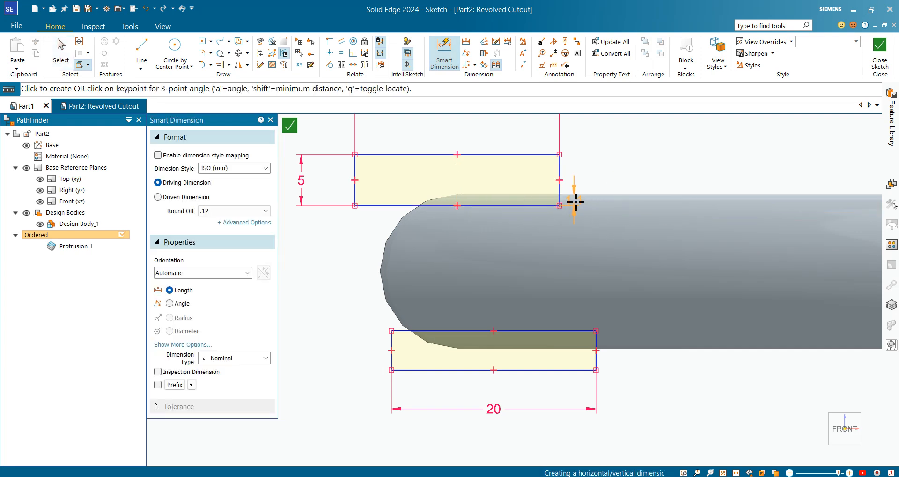
{"action": "left_click", "coordinate": [599, 174]}
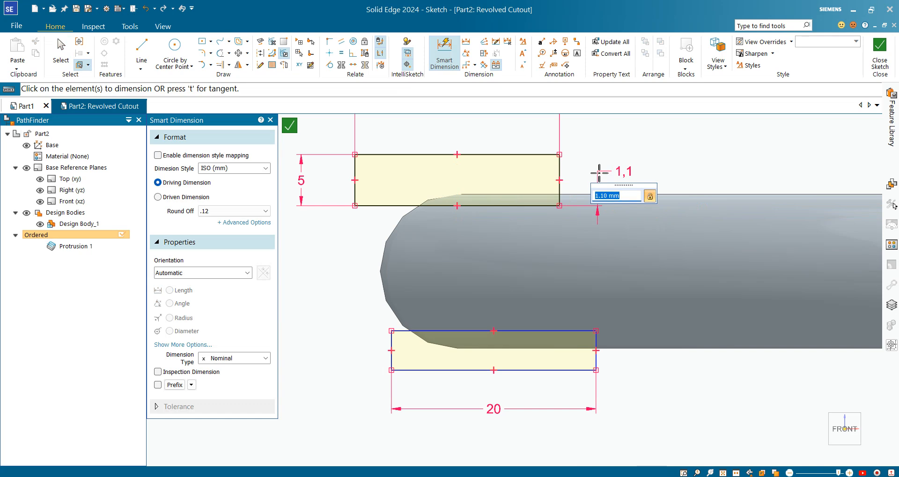
{"action": "type", "text": "1"}
{"action": "key", "text": "Return"}
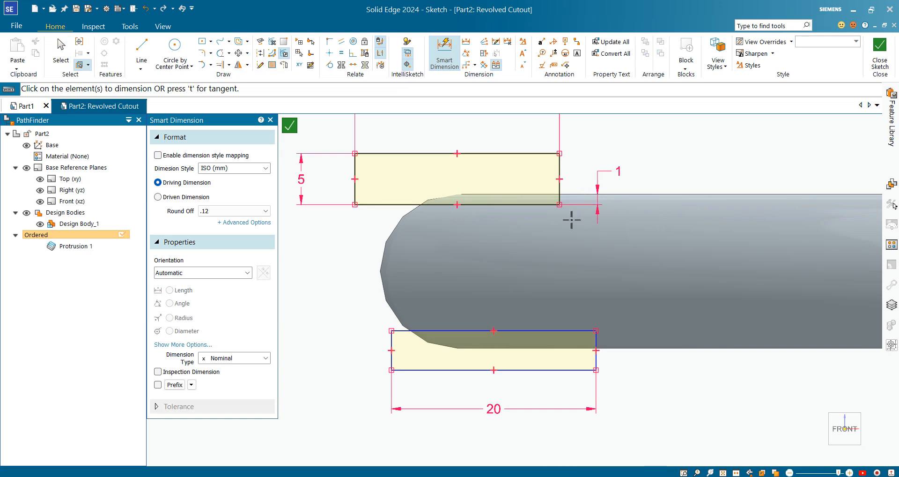
Dimension the gap between the lower rectangle's top edge and the ring's bottom edge as 1 mm.
{"action": "scroll", "coordinate": [572, 220], "scroll_direction": "down", "scroll_amount": 4}
{"action": "scroll", "coordinate": [615, 287], "scroll_direction": "up", "scroll_amount": 4}
{"action": "left_click", "coordinate": [495, 233]}
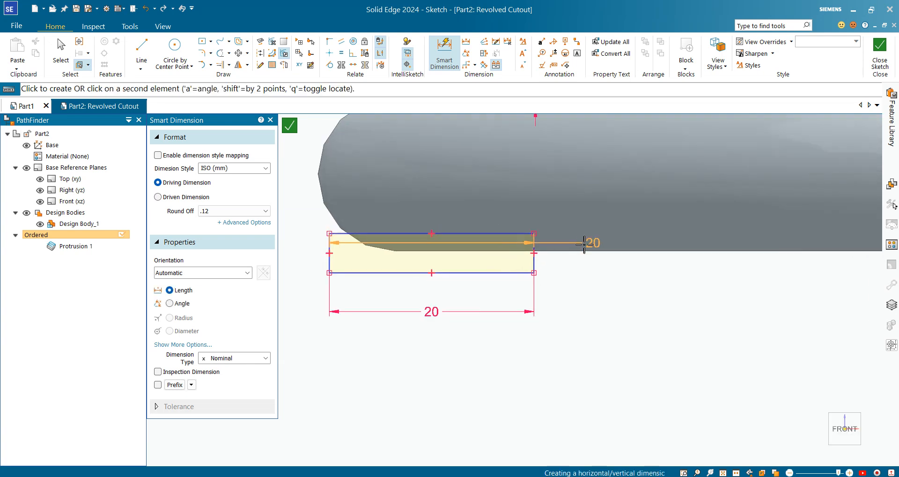
{"action": "left_click", "coordinate": [582, 249]}
{"action": "left_click", "coordinate": [578, 294]}
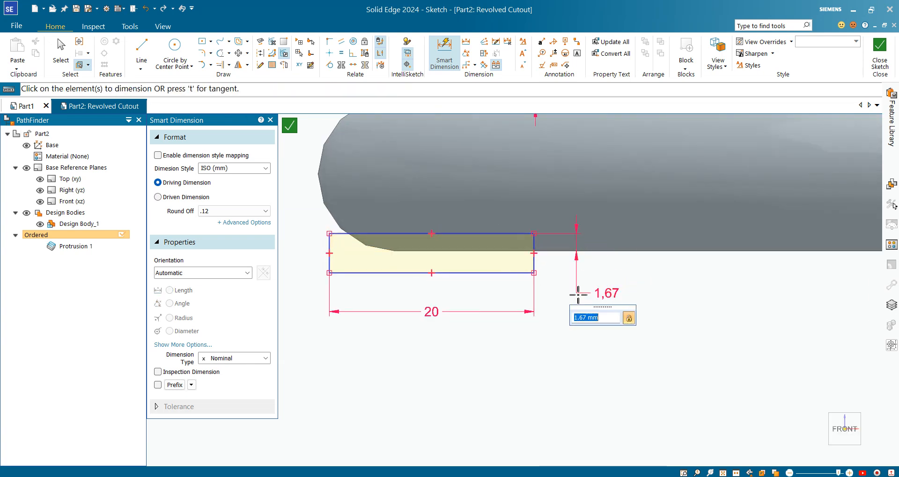
{"action": "key", "text": "Return"}
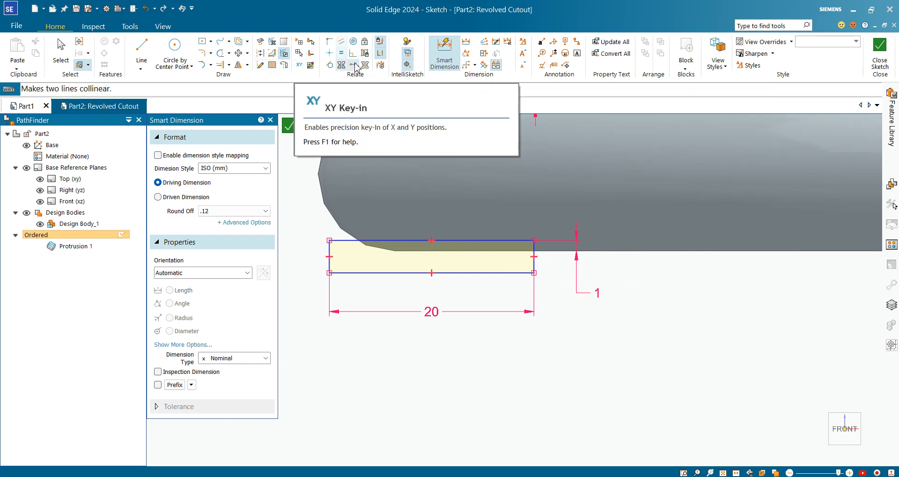
Make the right edges of the two rectangles collinear.
{"action": "left_click", "coordinate": [354, 66]}
{"action": "scroll", "coordinate": [510, 242], "scroll_direction": "down", "scroll_amount": 1}
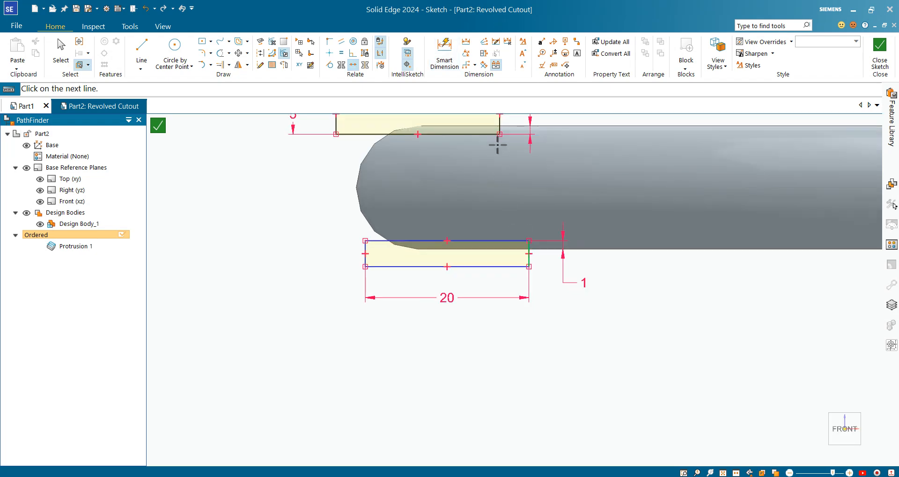
{"action": "left_click", "coordinate": [500, 128]}
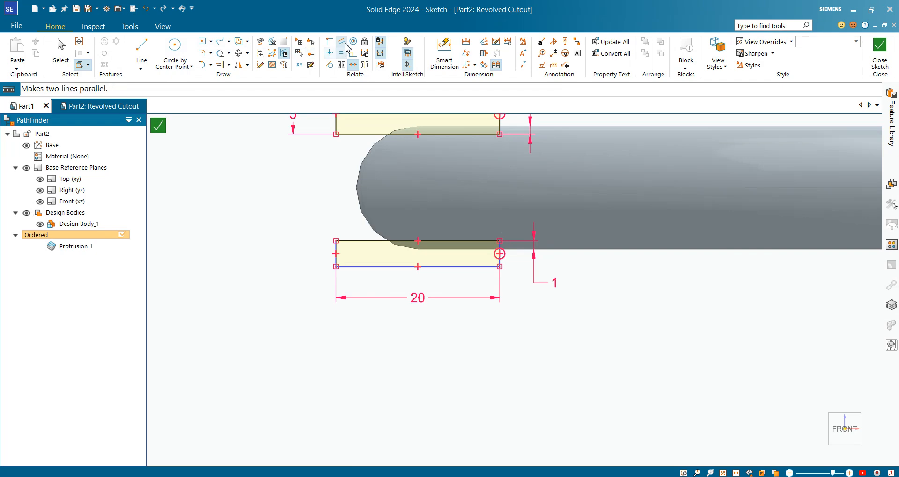
Apply an Equal relation between the left edges of the lower and upper rectangles.
{"action": "left_click", "coordinate": [342, 54]}
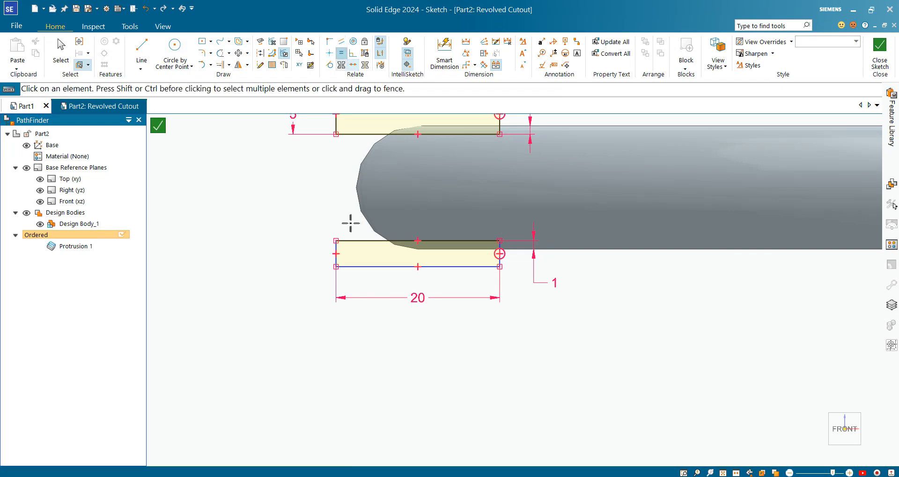
{"action": "scroll", "coordinate": [337, 240], "scroll_direction": "up", "scroll_amount": 4}
{"action": "left_click", "coordinate": [338, 263]}
{"action": "scroll", "coordinate": [341, 263], "scroll_direction": "down", "scroll_amount": 4}
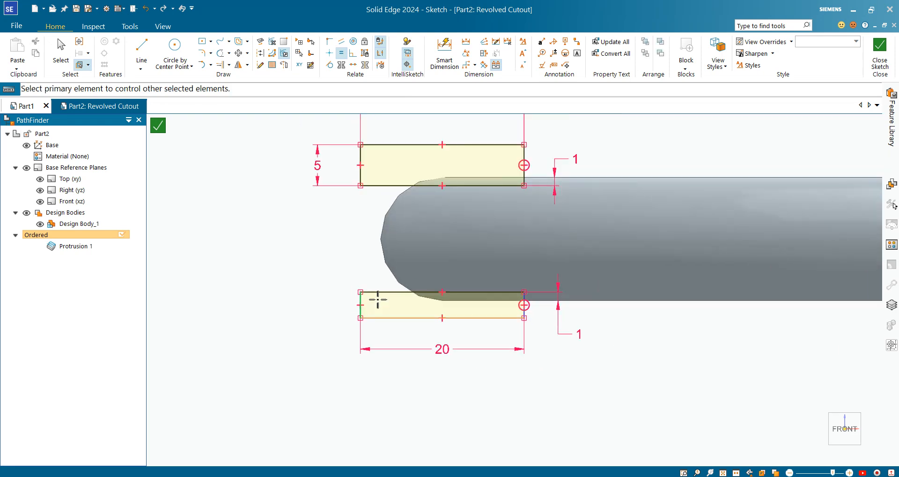
{"action": "left_click", "coordinate": [365, 156]}
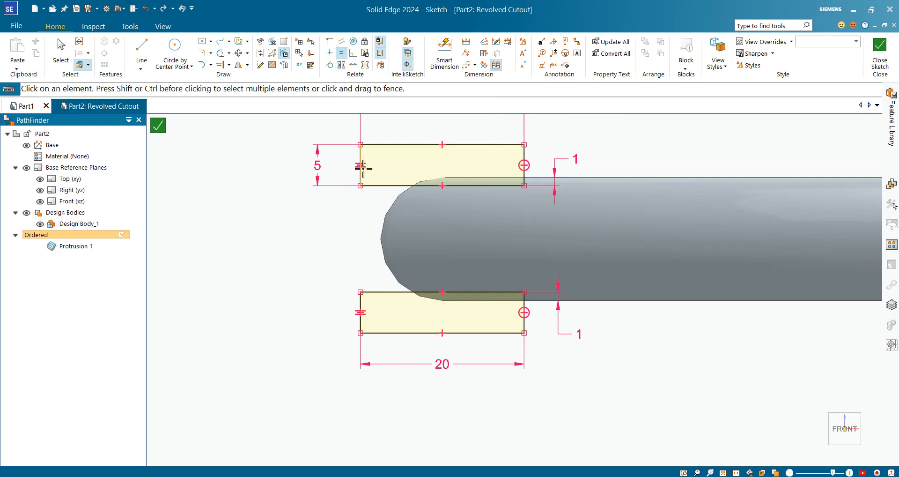
Set the vertical line as the revolve axis and close the sketch.
{"action": "scroll", "coordinate": [570, 224], "scroll_direction": "down", "scroll_amount": 4}
{"action": "scroll", "coordinate": [163, 361], "scroll_direction": "down", "scroll_amount": 4}
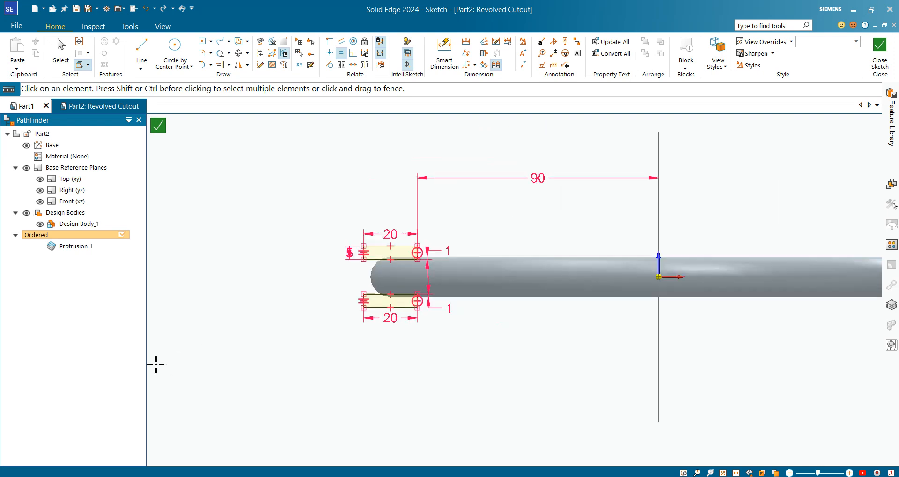
{"action": "scroll", "coordinate": [489, 308], "scroll_direction": "up", "scroll_amount": 2}
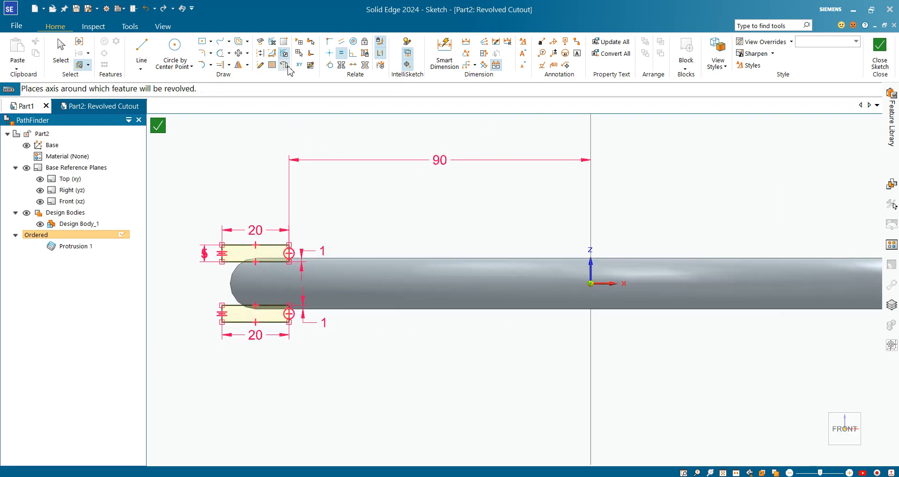
{"action": "left_click", "coordinate": [284, 65]}
{"action": "left_click", "coordinate": [590, 201]}
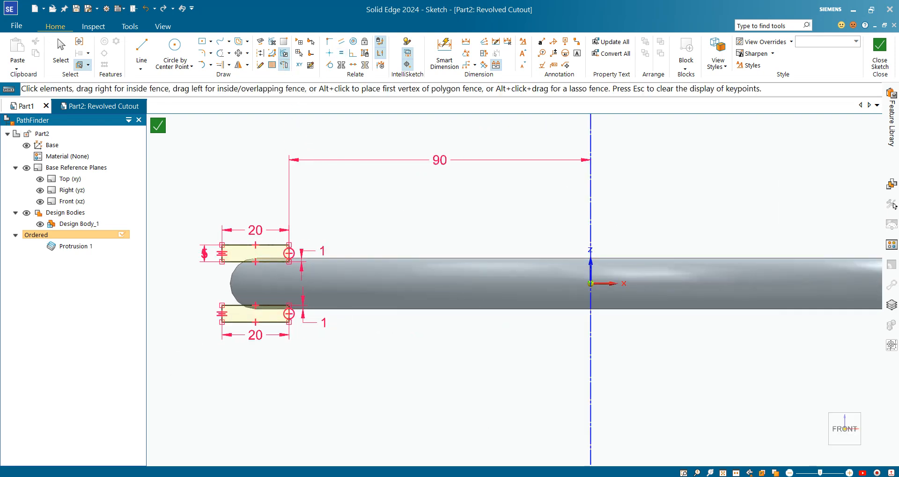
{"action": "left_click", "coordinate": [880, 51]}
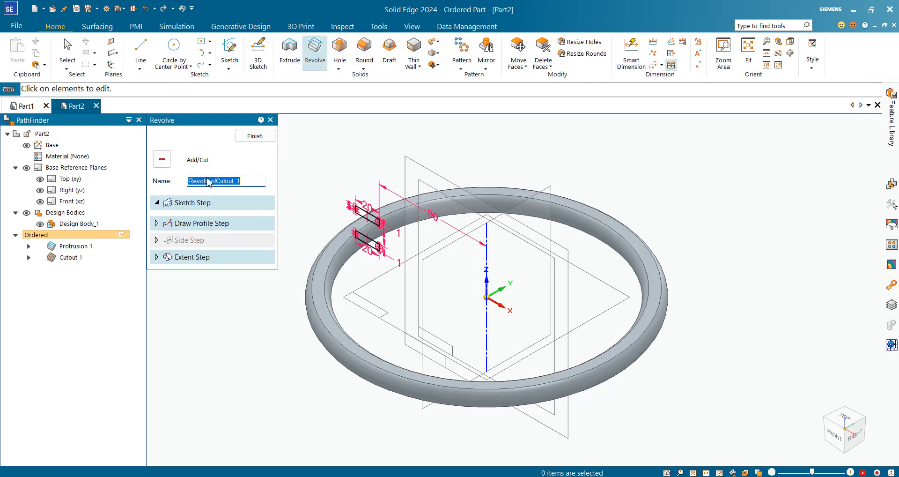
Finish the revolved cutout and leave the Revolve command.
{"action": "left_click", "coordinate": [254, 137]}
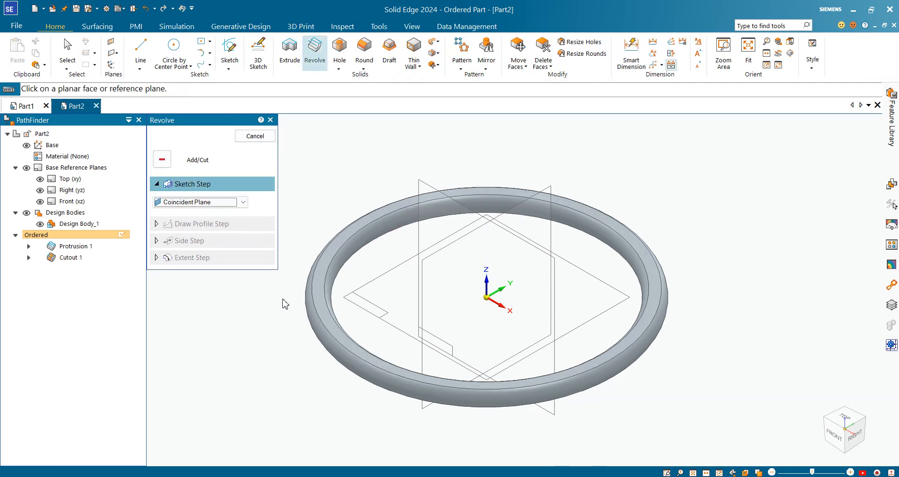
{"action": "left_click", "coordinate": [262, 136]}
Expand Protrusion 1 and select its profile to inspect the ring's sketch on the model.
{"action": "left_click", "coordinate": [29, 246]}
{"action": "left_click", "coordinate": [81, 257]}
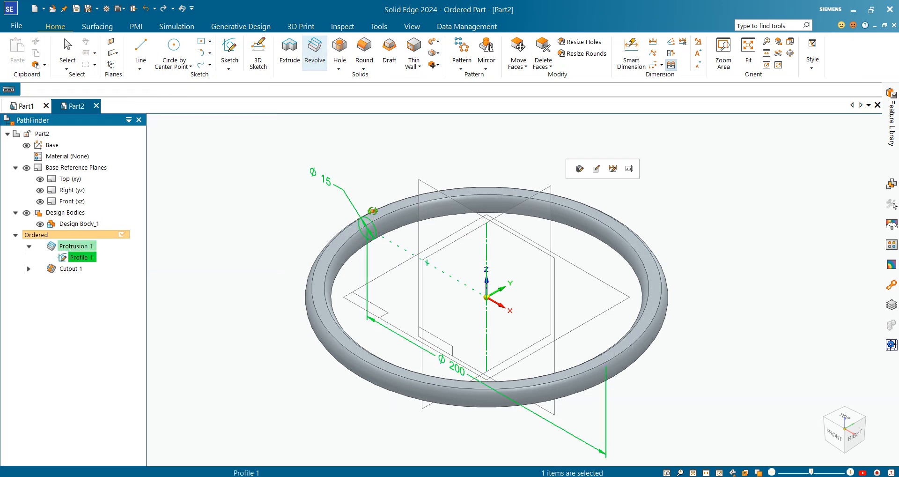
{"action": "middle_click_drag", "start_coordinate": [371, 213], "coordinate": [396, 245]}
{"action": "scroll", "coordinate": [338, 230], "scroll_direction": "up", "scroll_amount": 4}
{"action": "scroll", "coordinate": [337, 220], "scroll_direction": "up", "scroll_amount": 4}
{"action": "scroll", "coordinate": [398, 242], "scroll_direction": "down", "scroll_amount": 6}
{"action": "scroll", "coordinate": [438, 230], "scroll_direction": "down", "scroll_amount": 3}
{"action": "scroll", "coordinate": [482, 160], "scroll_direction": "up", "scroll_amount": 5}
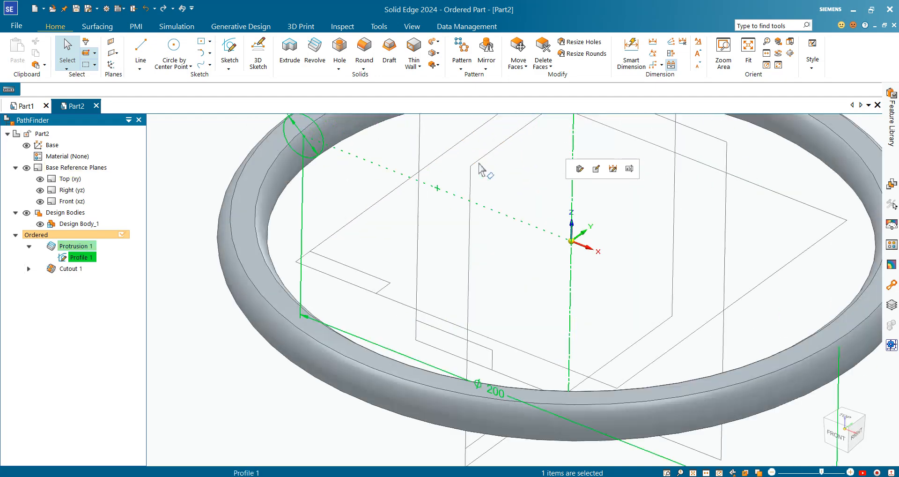
{"action": "scroll", "coordinate": [450, 192], "scroll_direction": "down", "scroll_amount": 5}
{"action": "scroll", "coordinate": [425, 132], "scroll_direction": "up", "scroll_amount": 4}
{"action": "left_click", "coordinate": [317, 174]}
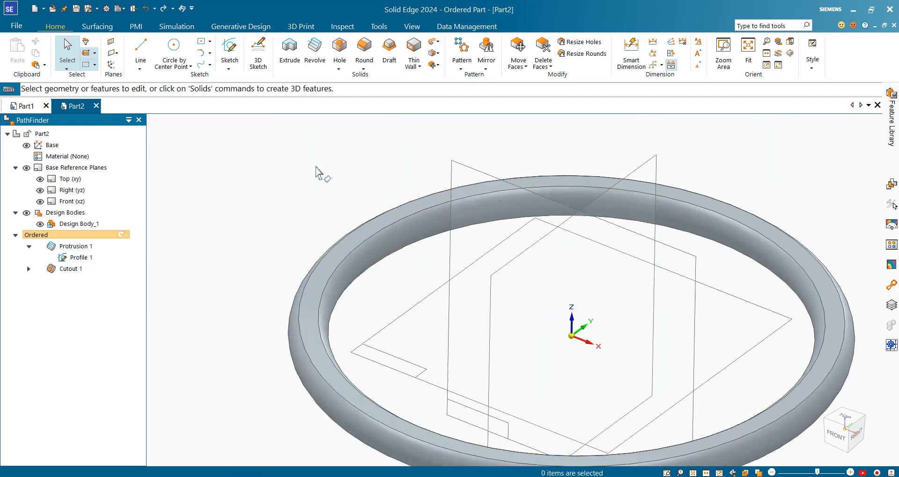
{"action": "scroll", "coordinate": [323, 248], "scroll_direction": "down", "scroll_amount": 5}
{"action": "scroll", "coordinate": [318, 287], "scroll_direction": "up", "scroll_amount": 3}
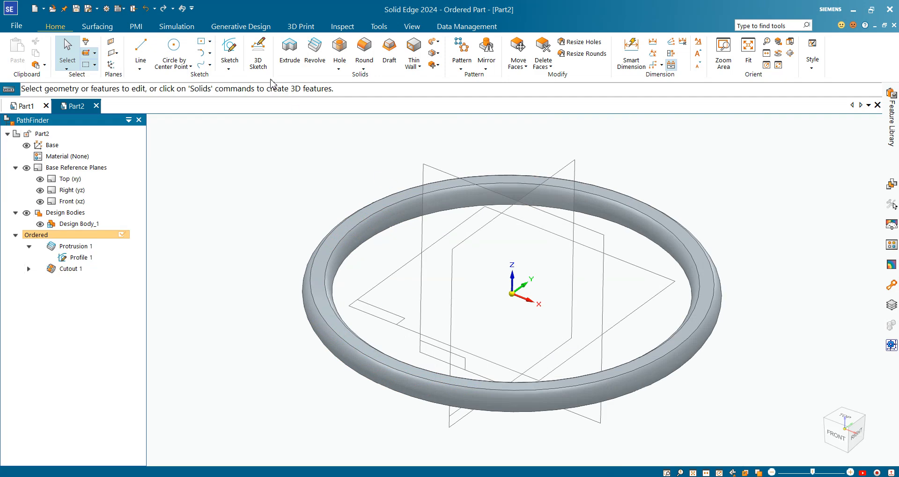